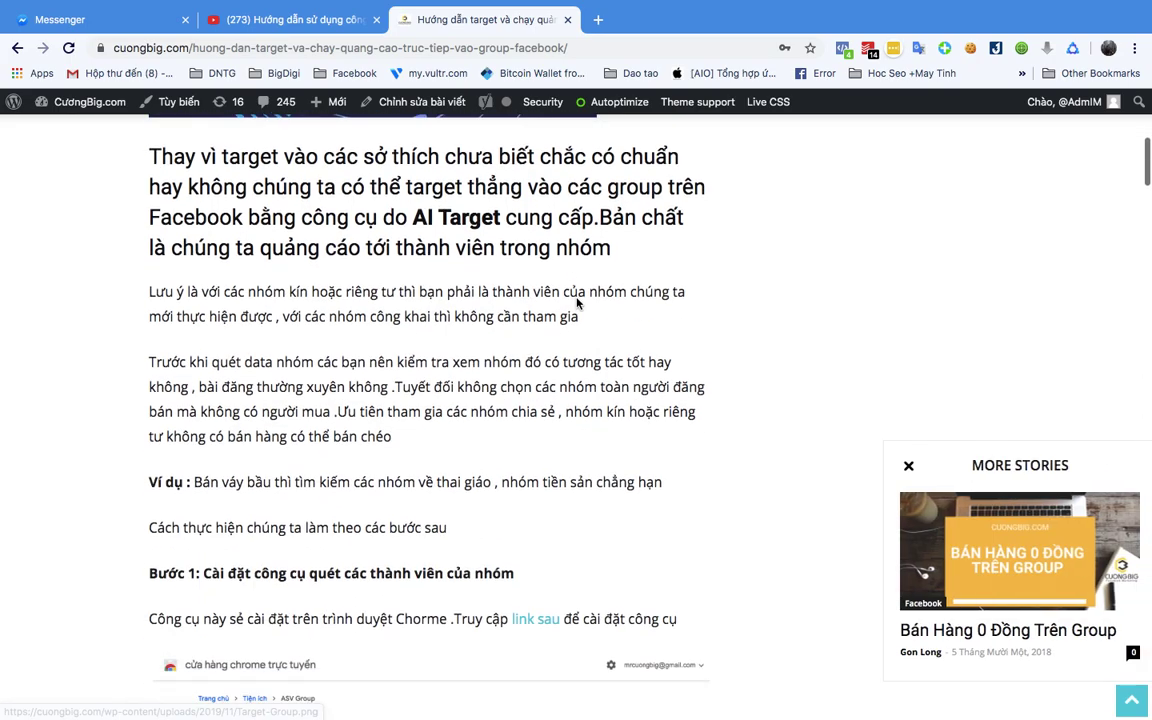
Read the article's introduction on targeting Facebook group members, including the advice on choosing groups and the example.
{"action": "scroll", "coordinate": [577, 304], "scroll_direction": "up", "scroll_amount": 1}
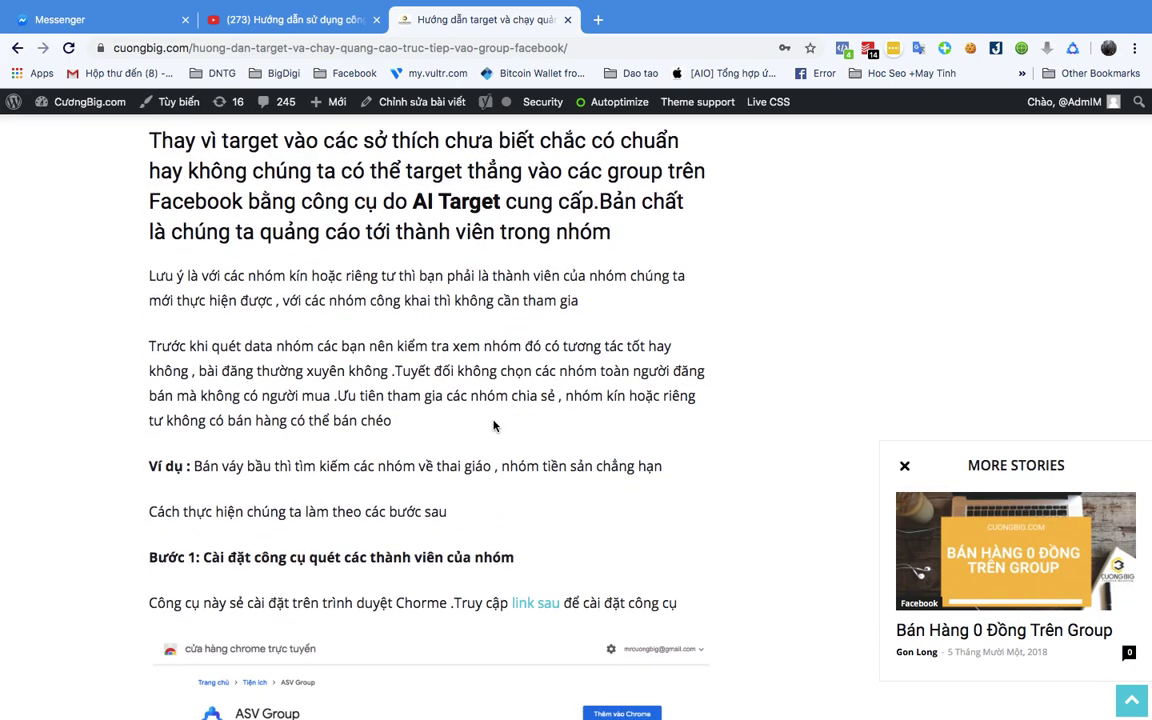
{"action": "scroll", "coordinate": [343, 364], "scroll_direction": "down", "scroll_amount": 1}
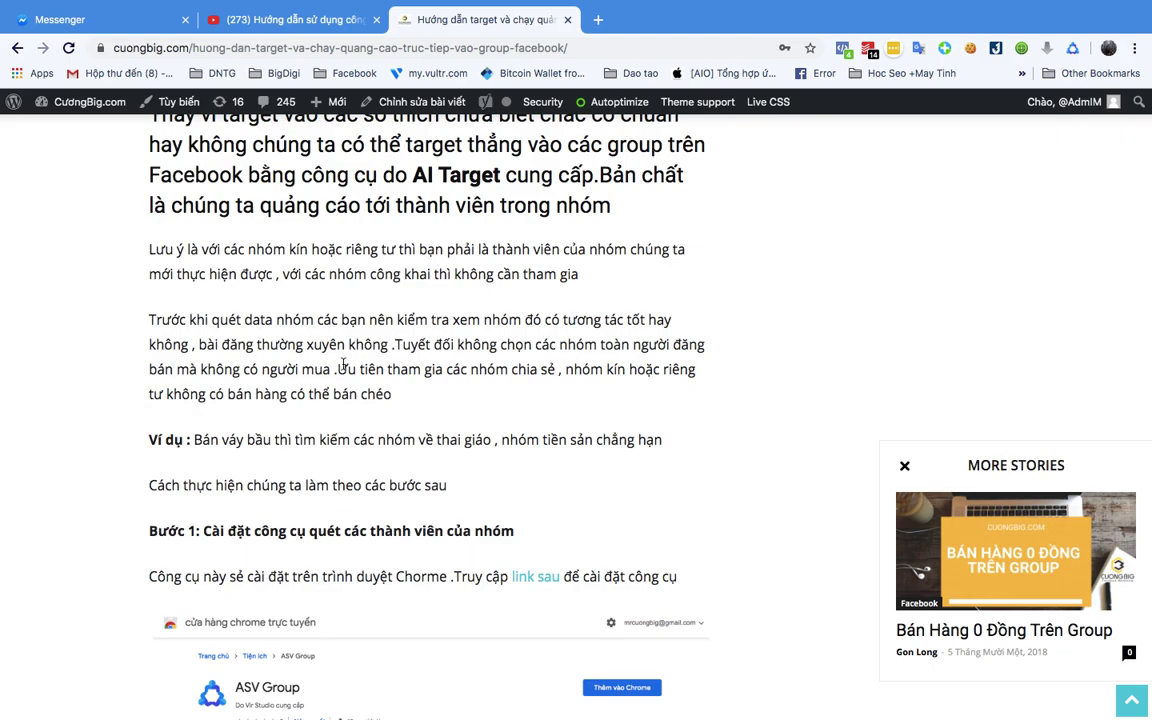
{"action": "scroll", "coordinate": [290, 385], "scroll_direction": "down", "scroll_amount": 1}
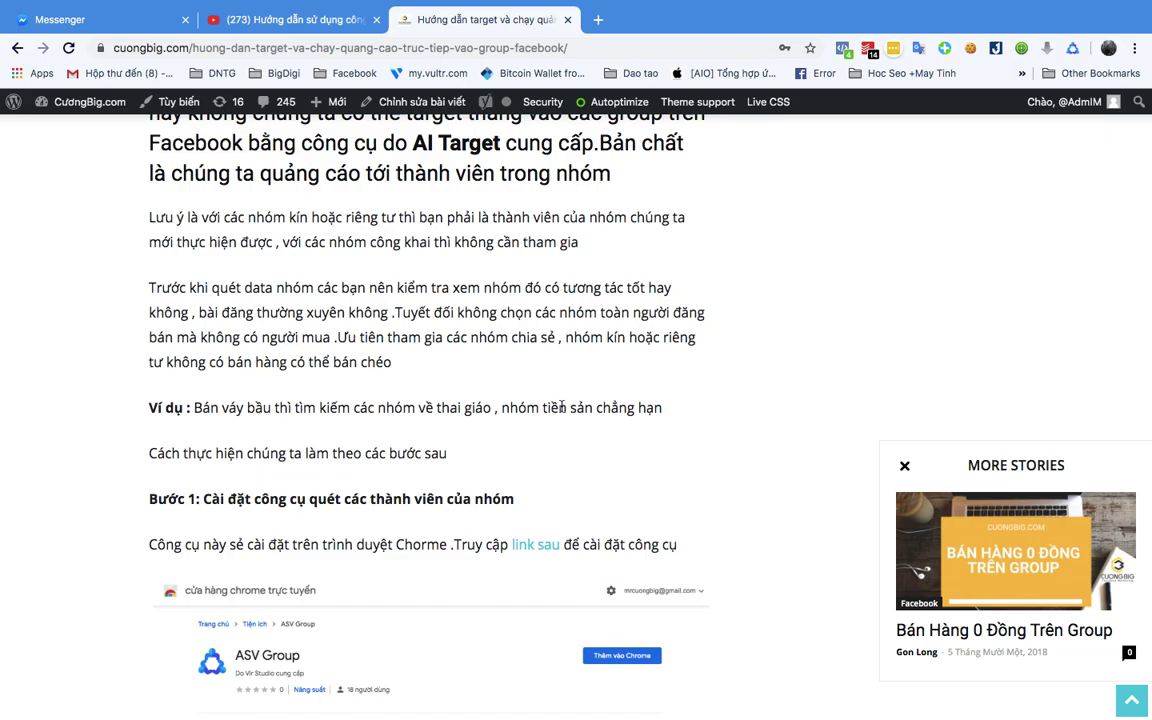
{"action": "scroll", "coordinate": [570, 368], "scroll_direction": "down", "scroll_amount": 1}
{"action": "scroll", "coordinate": [570, 366], "scroll_direction": "up", "scroll_amount": 2}
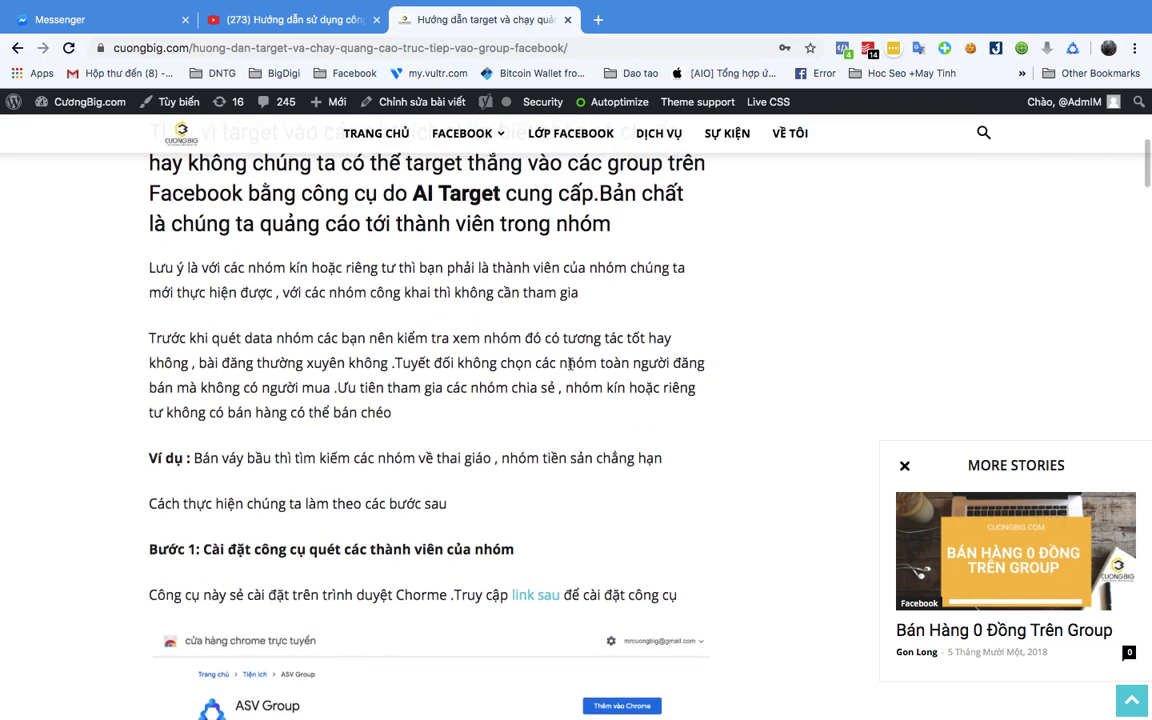
{"action": "scroll", "coordinate": [561, 400], "scroll_direction": "up", "scroll_amount": 1}
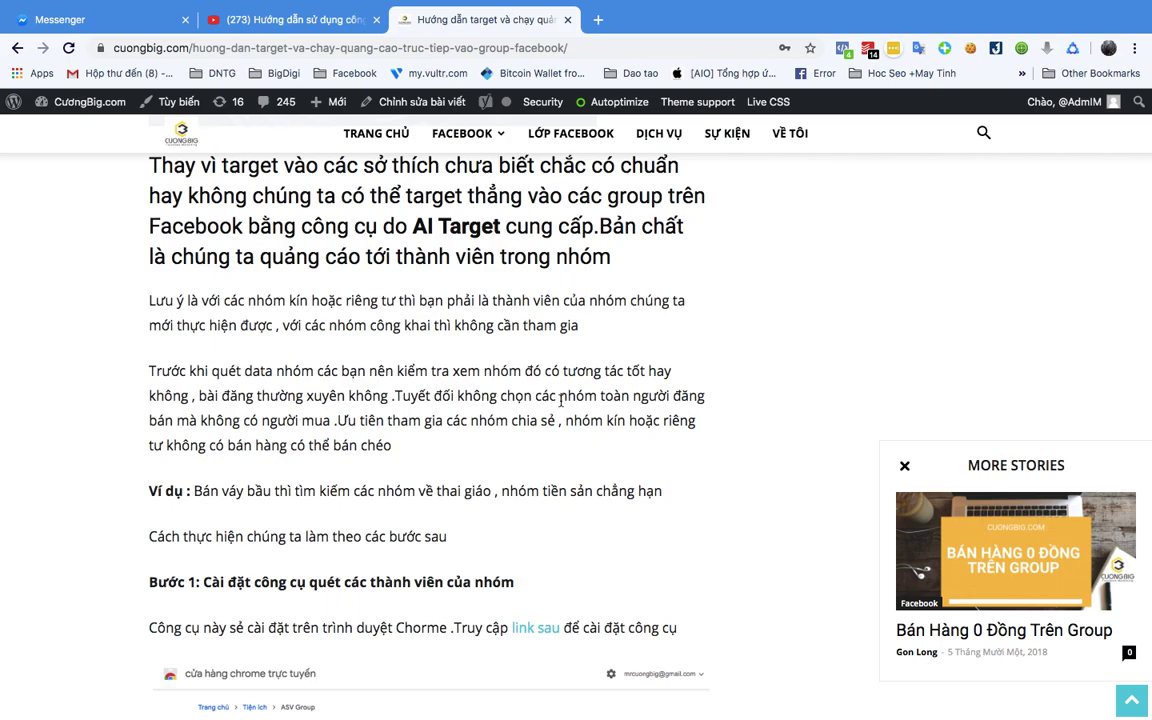
{"action": "scroll", "coordinate": [561, 400], "scroll_direction": "down", "scroll_amount": 1}
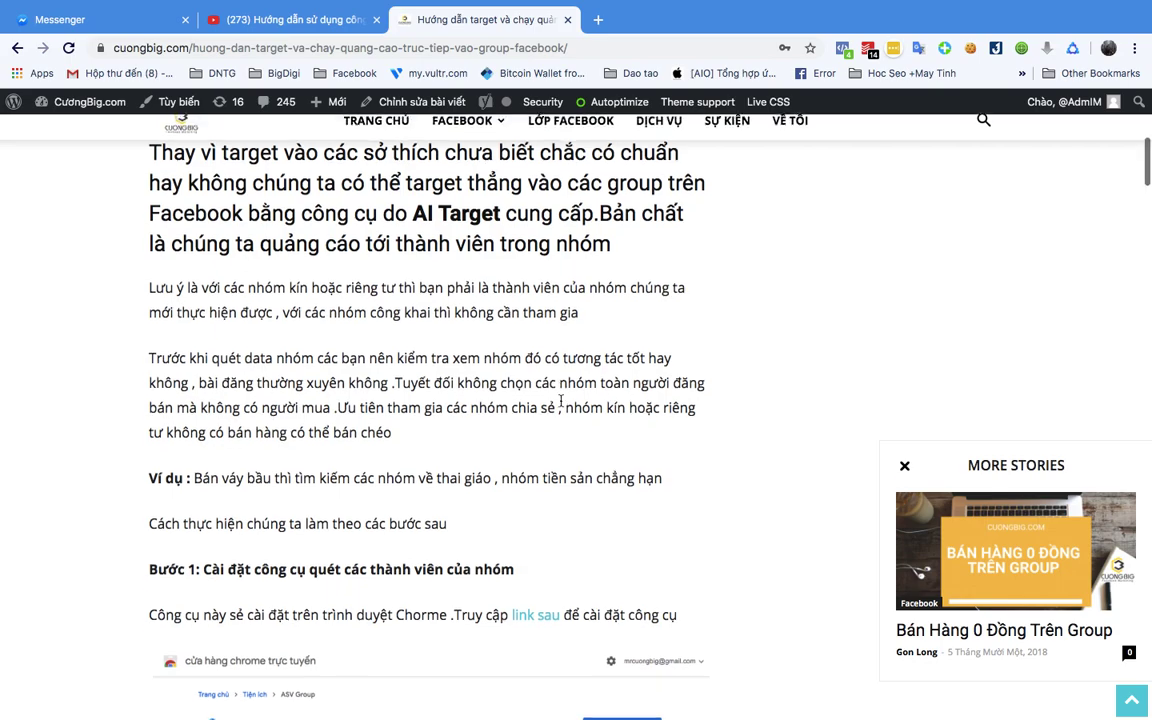
{"action": "scroll", "coordinate": [561, 400], "scroll_direction": "up", "scroll_amount": 1}
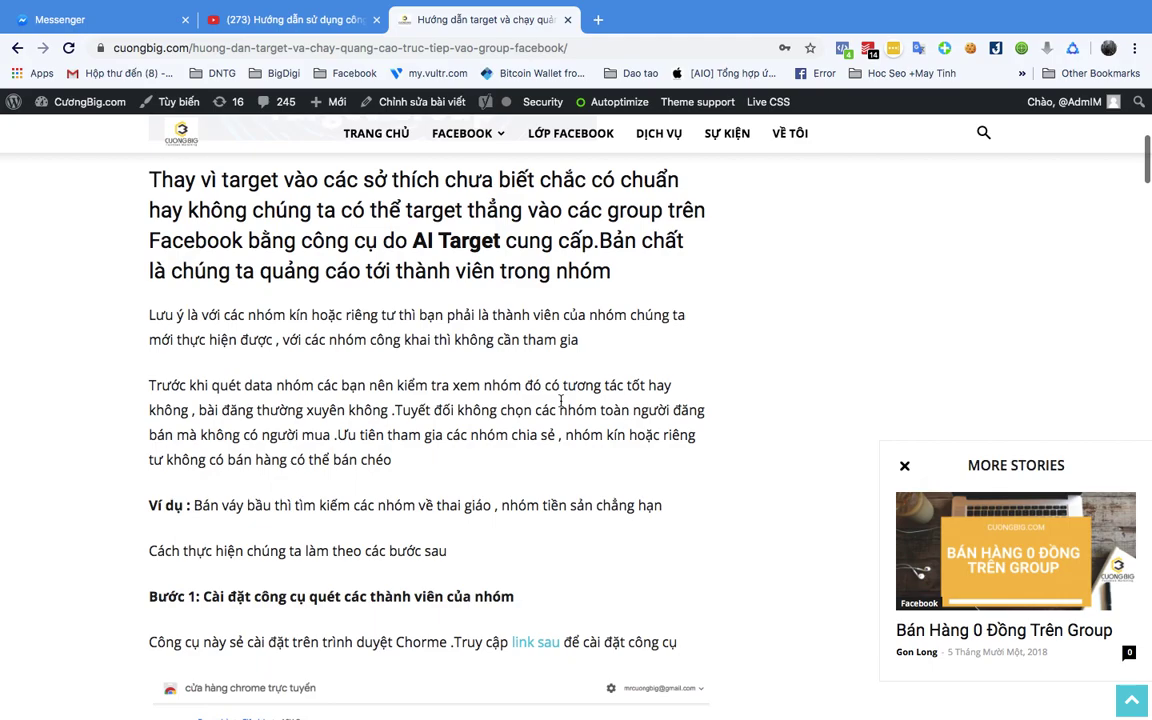
Switch to the Ads Manager window and add the custom audience Nhóm Unica 19-11-2019 to the 30-45 ad set.
{"action": "key", "text": "ctrl+Up"}
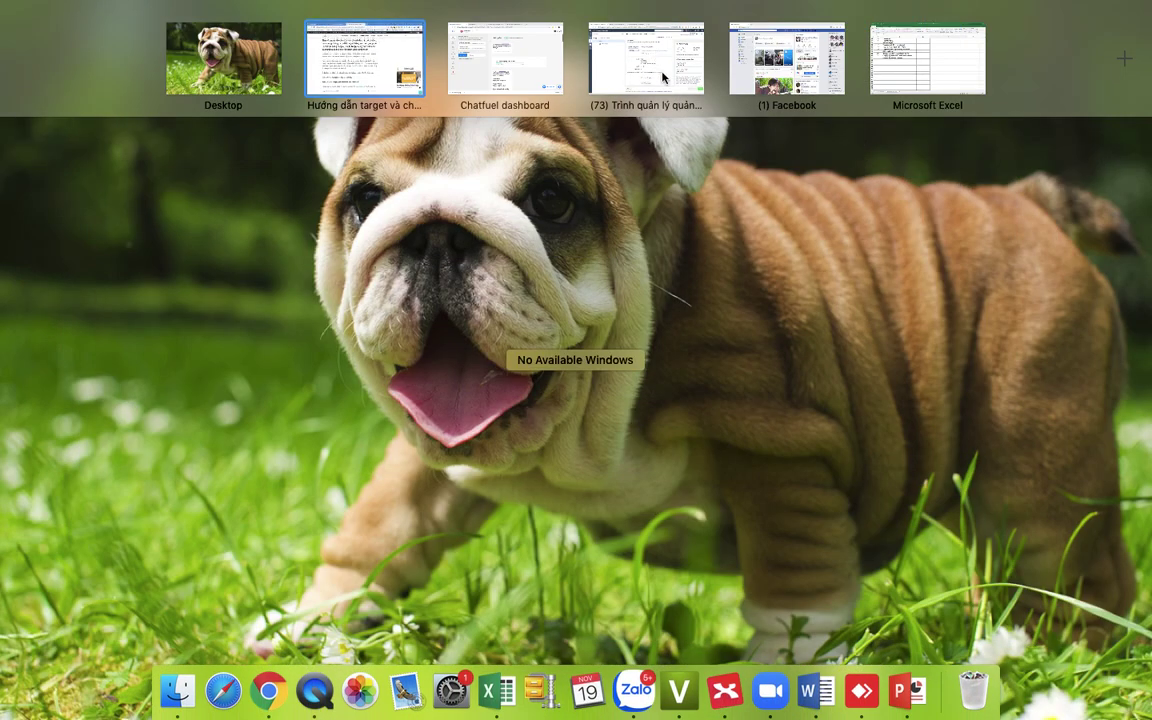
{"action": "left_click", "coordinate": [600, 68]}
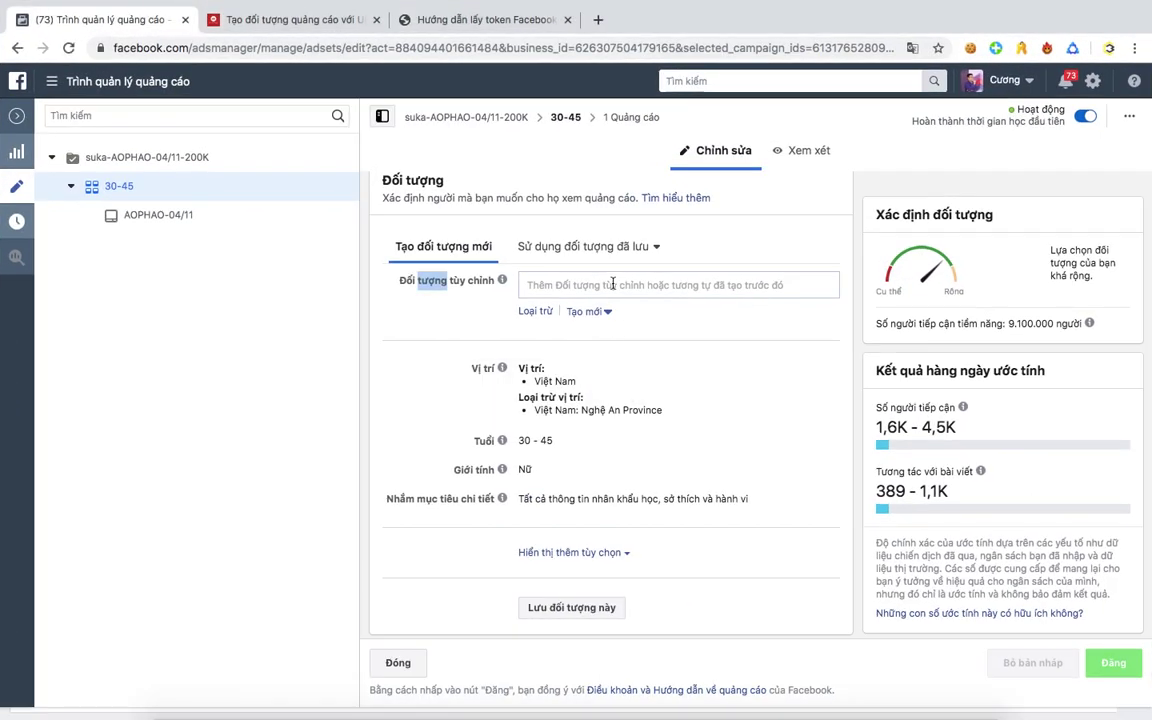
{"action": "left_click", "coordinate": [613, 285]}
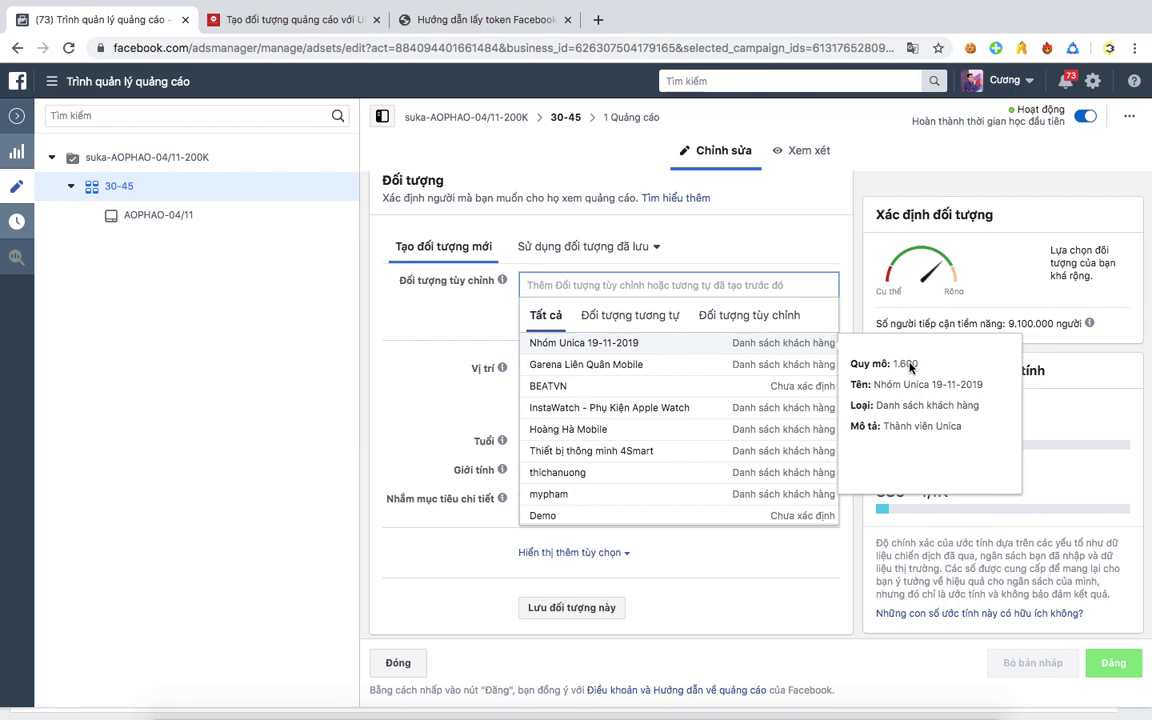
{"action": "left_click", "coordinate": [466, 326]}
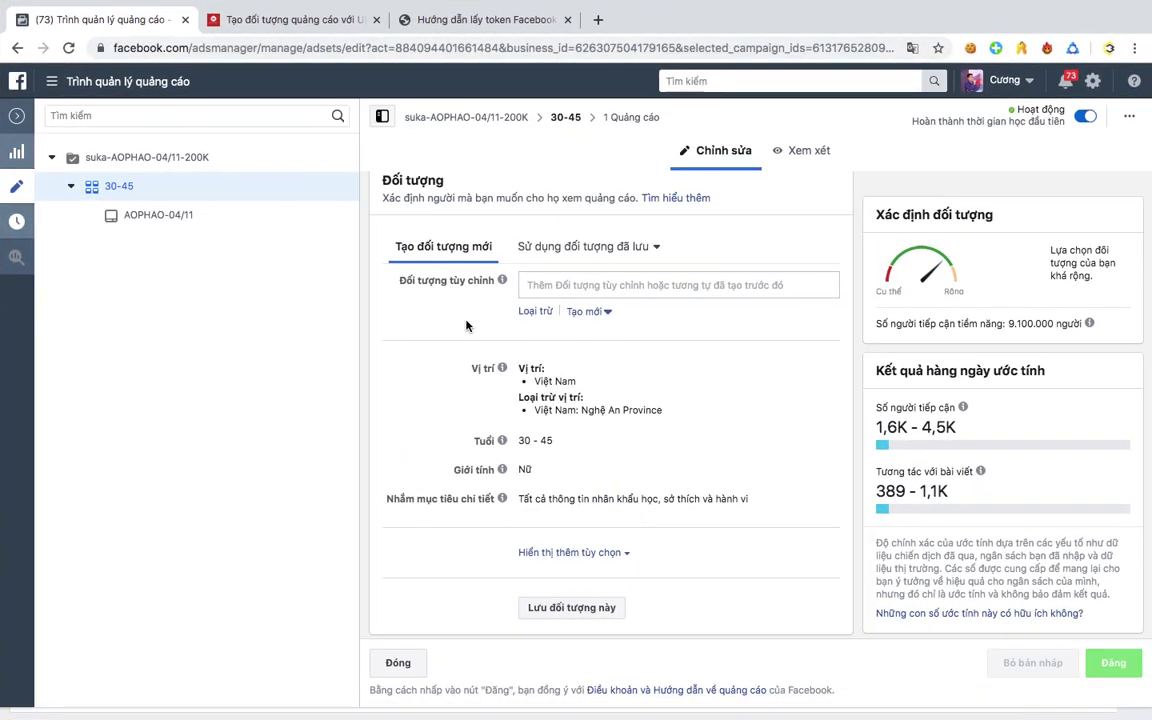
{"action": "left_click", "coordinate": [561, 277]}
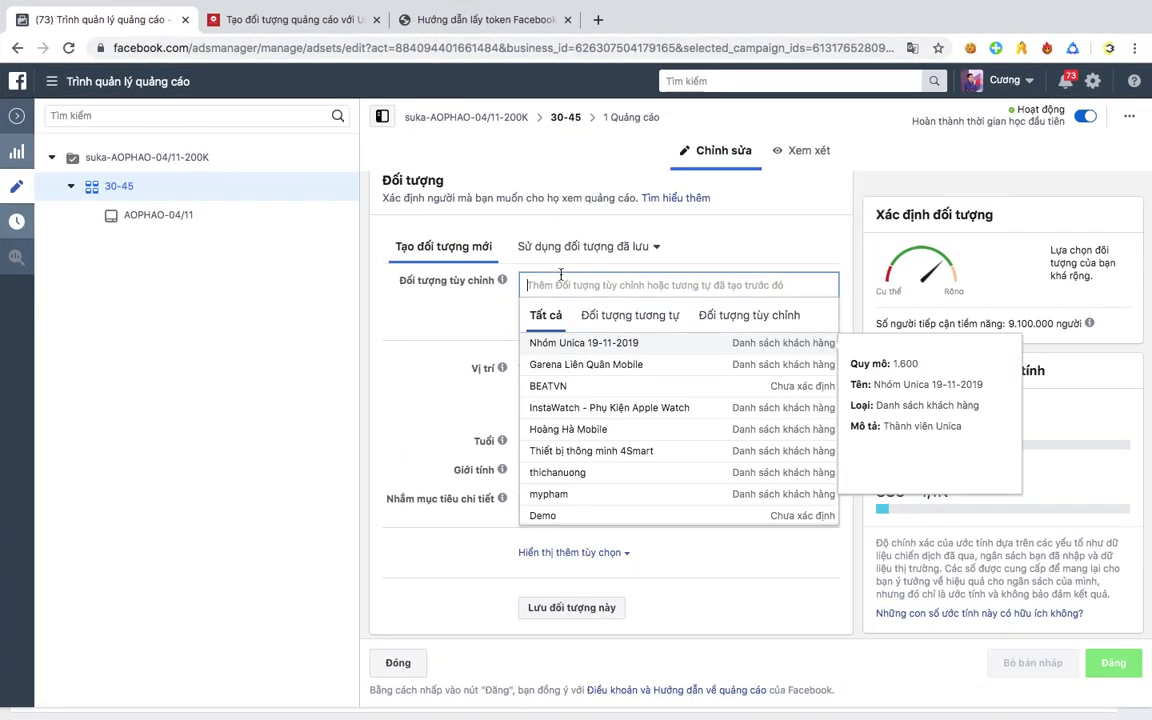
{"action": "left_click", "coordinate": [535, 341]}
{"action": "left_click", "coordinate": [566, 333]}
{"action": "left_click", "coordinate": [412, 302]}
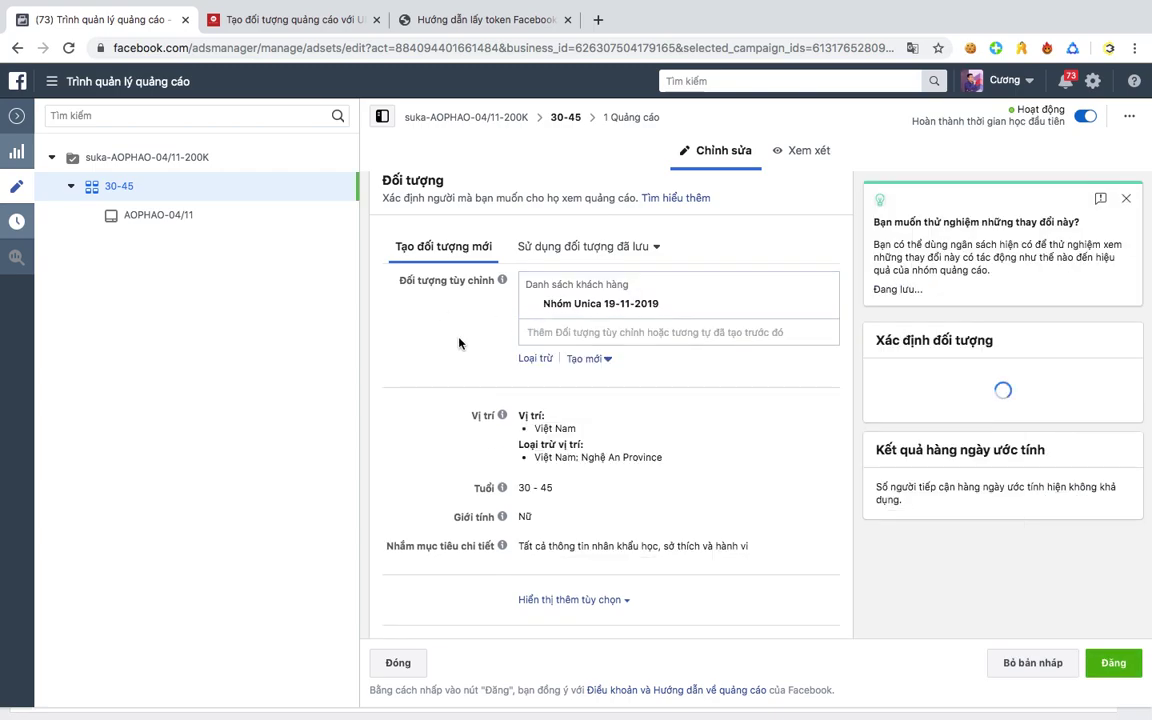
Return to the CươngBig article, review the extension installation instructions, and copy the address of the install link under Bước 1.
{"action": "key", "text": "ctrl+Up"}
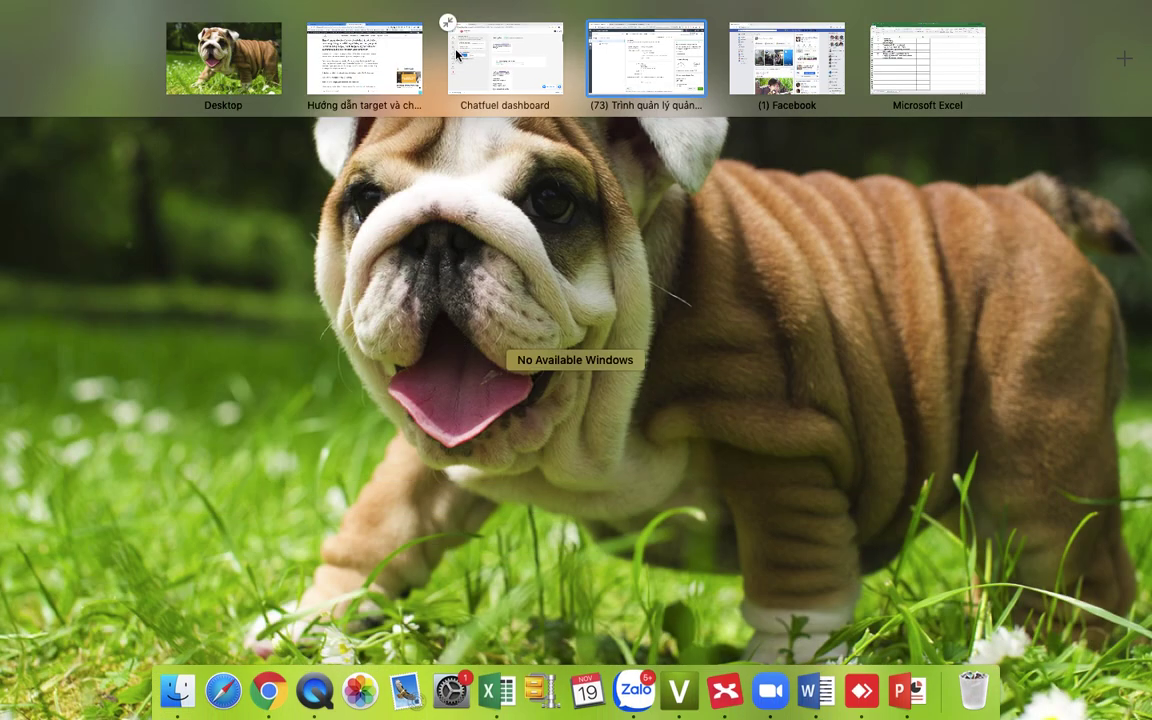
{"action": "left_click", "coordinate": [400, 30]}
{"action": "scroll", "coordinate": [444, 344], "scroll_direction": "down", "scroll_amount": 5}
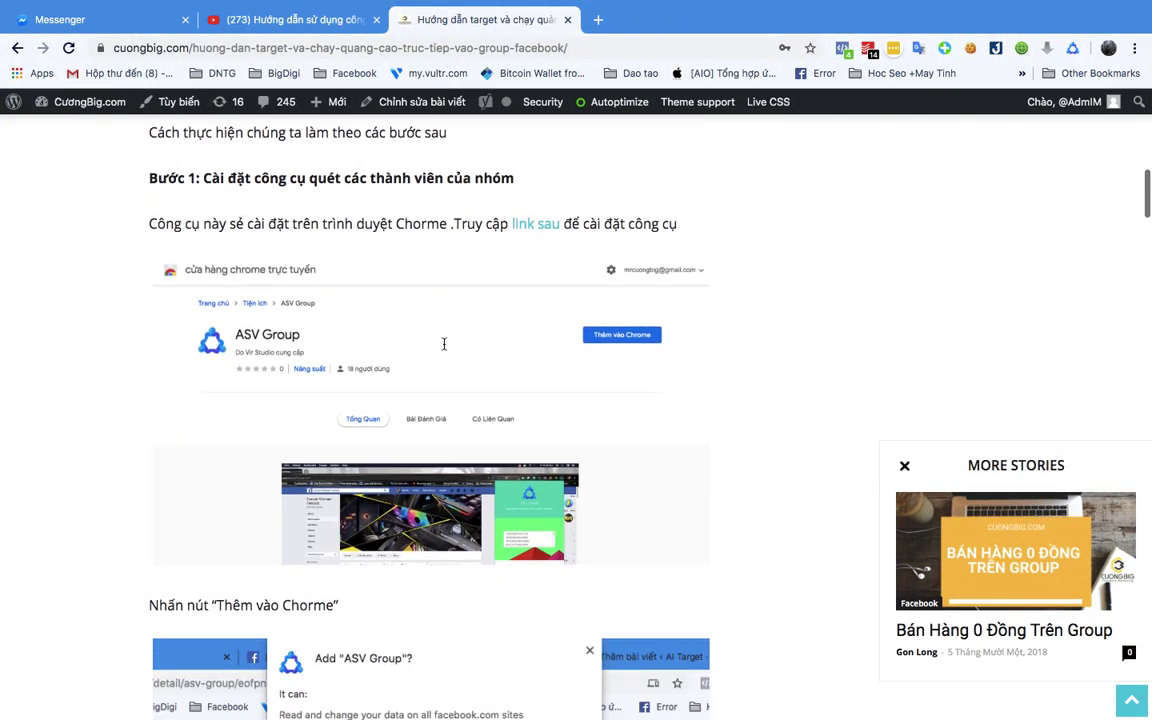
{"action": "scroll", "coordinate": [444, 349], "scroll_direction": "down", "scroll_amount": 12}
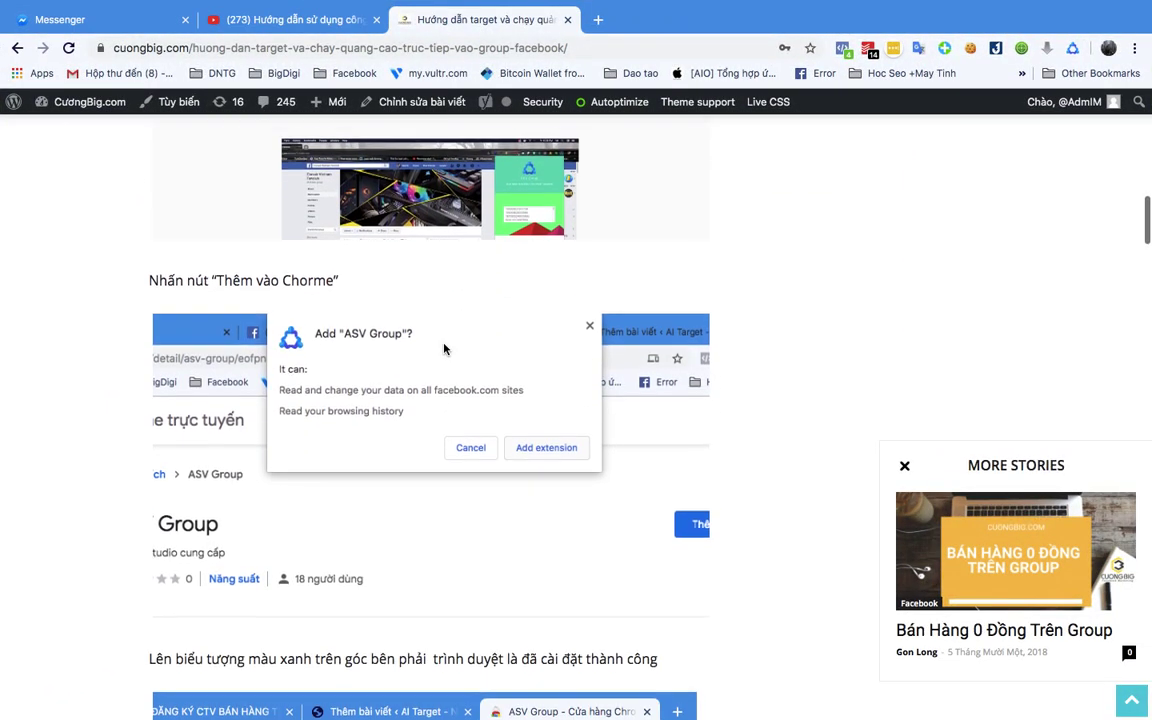
{"action": "scroll", "coordinate": [444, 349], "scroll_direction": "up", "scroll_amount": 10}
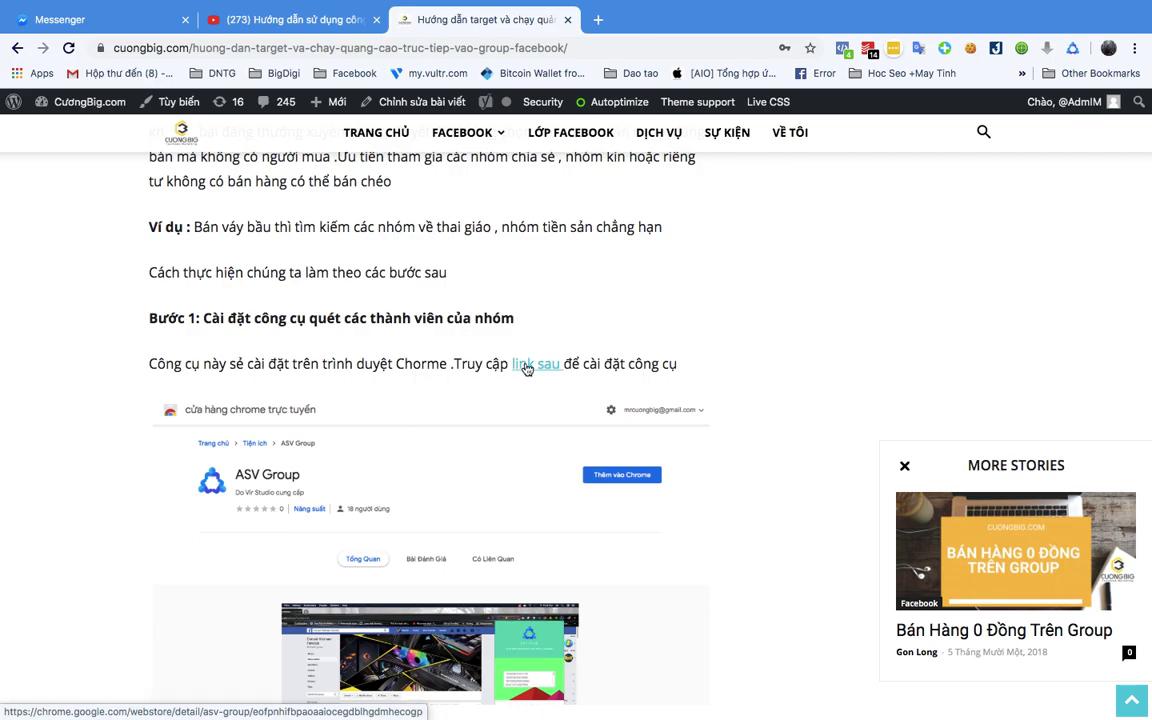
{"action": "right_click", "coordinate": [527, 369]}
{"action": "left_click", "coordinate": [590, 479]}
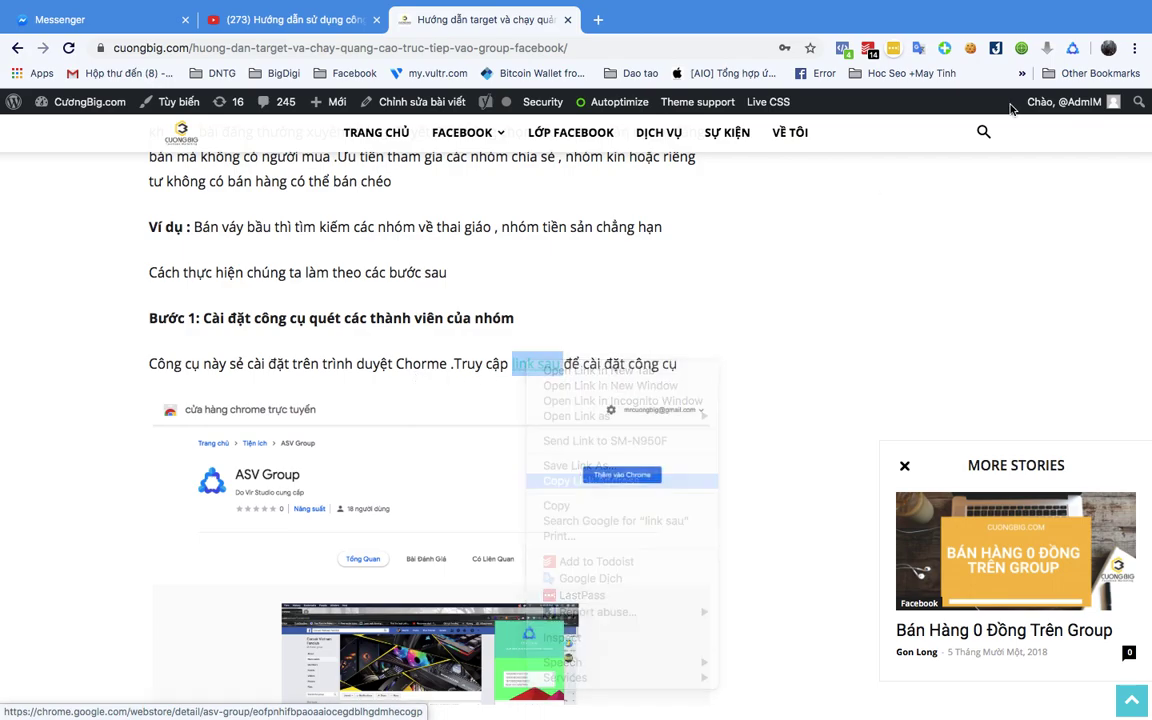
Switch to the other Chrome profile's window showing Facebook and load cuongbig.com there.
{"action": "left_click", "coordinate": [1108, 50]}
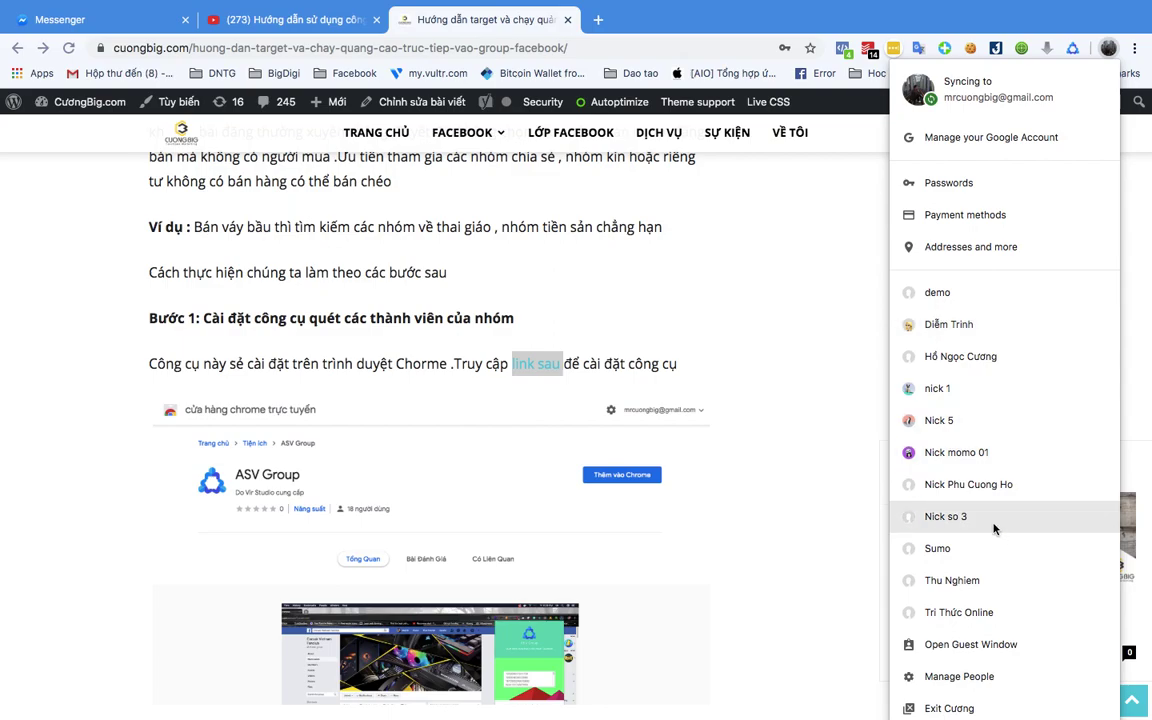
{"action": "key", "text": "Escape"}
{"action": "left_click", "coordinate": [265, 50]}
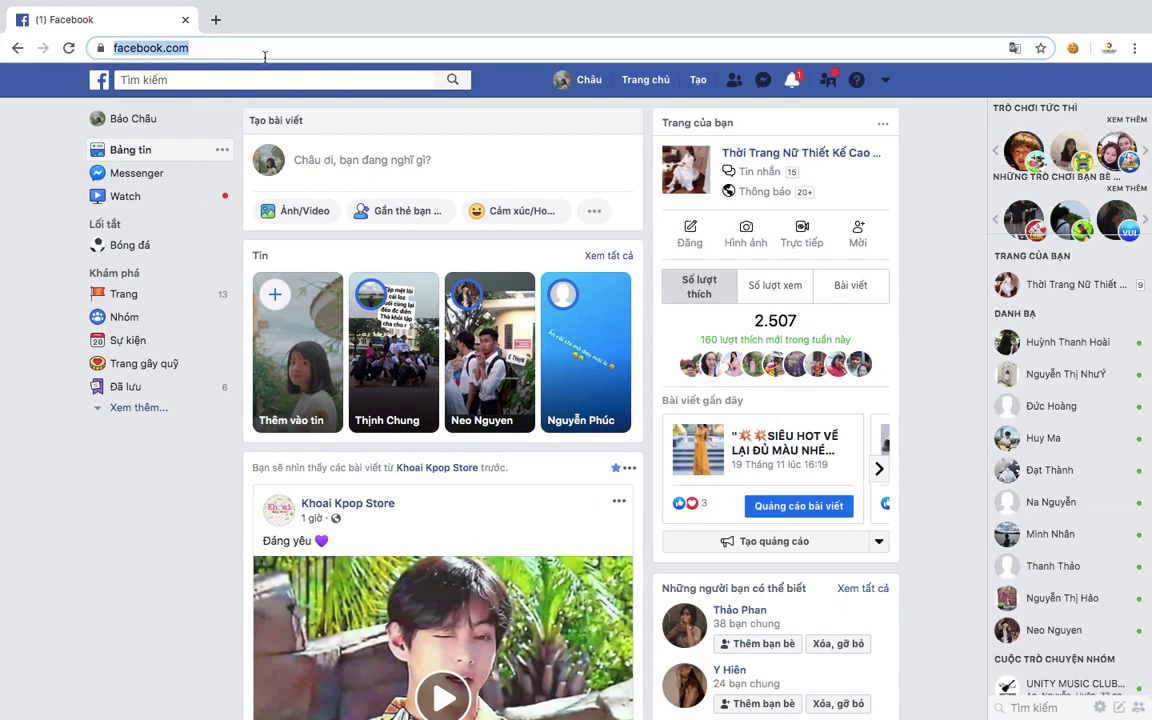
{"action": "type", "text": "cuo"}
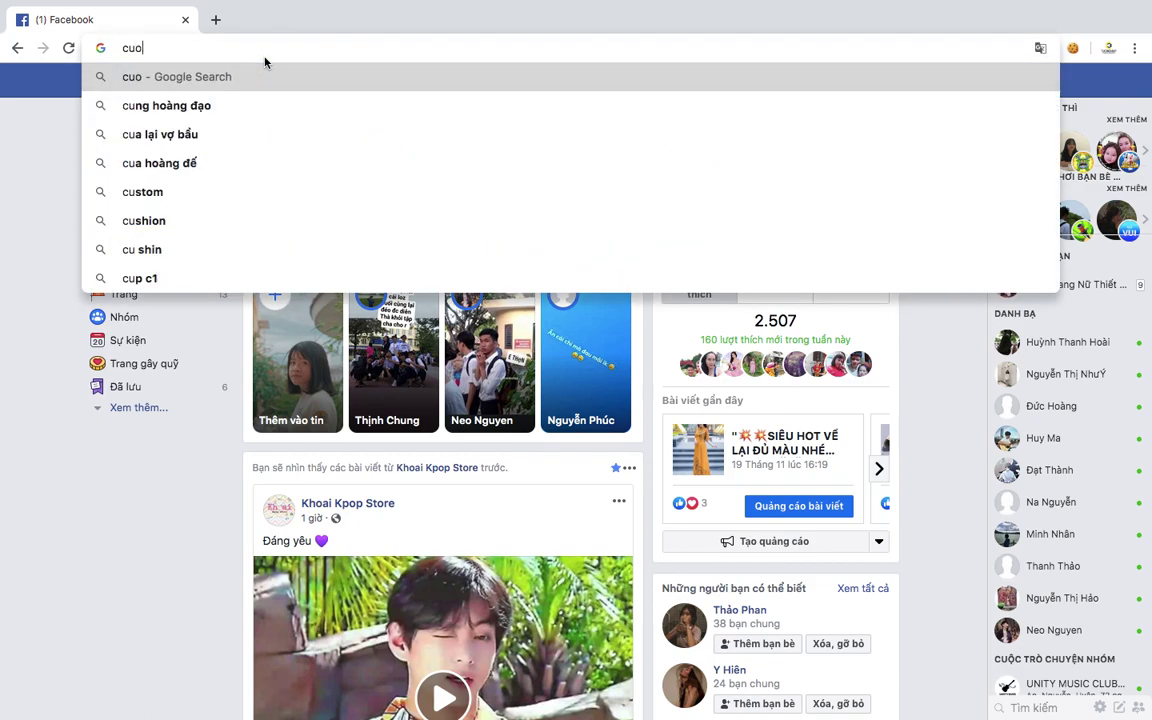
{"action": "type", "text": "ngbig.com"}
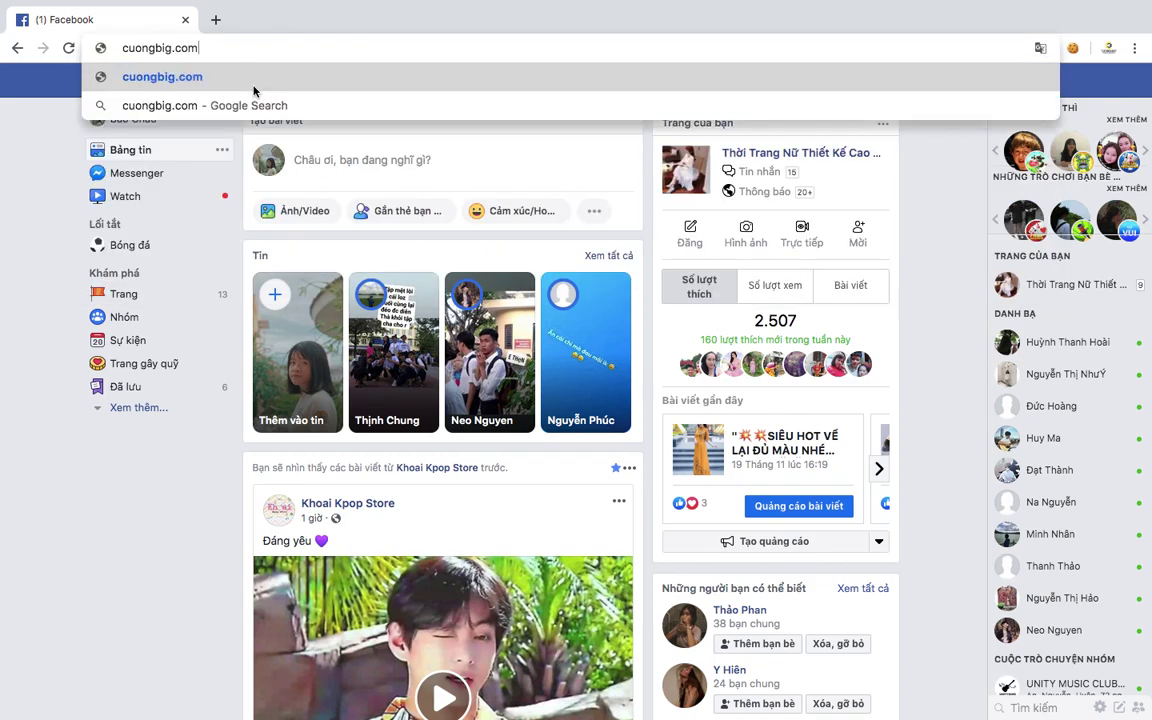
{"action": "key", "text": "Return"}
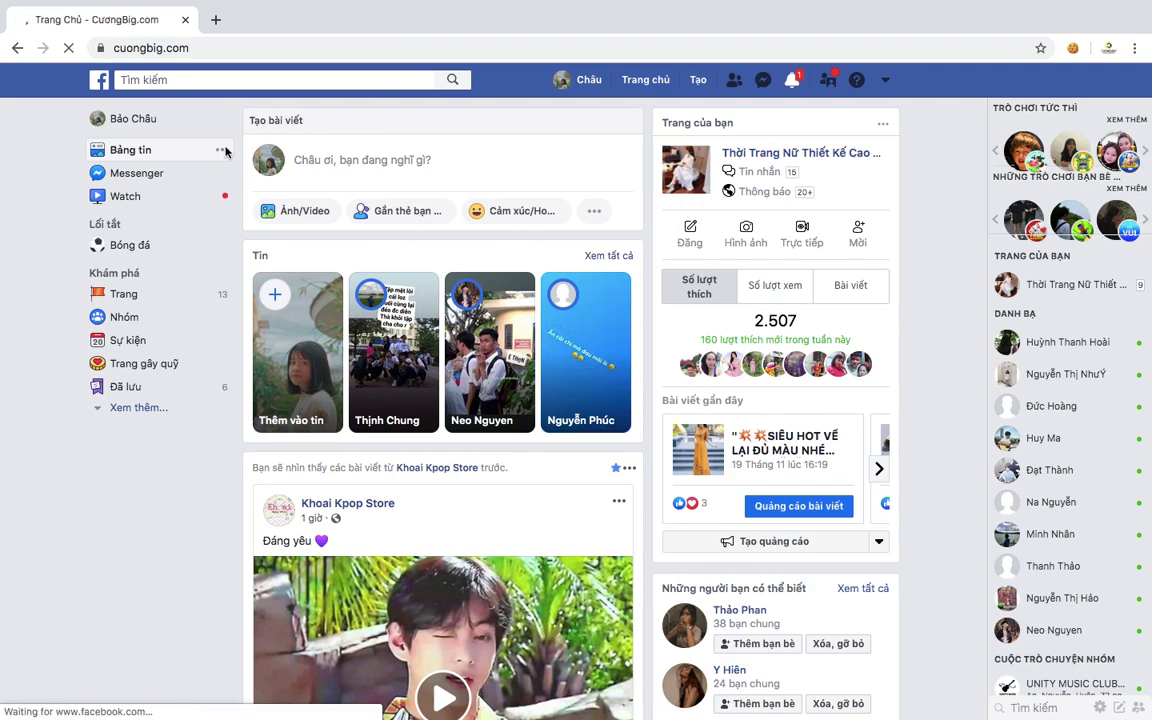
Open the group-targeting guide under Facebook Nâng Cao and follow its Bước 1 link to the ASV Group page in the Chrome Web Store.
{"action": "scroll", "coordinate": [226, 152], "scroll_direction": "down", "scroll_amount": 8}
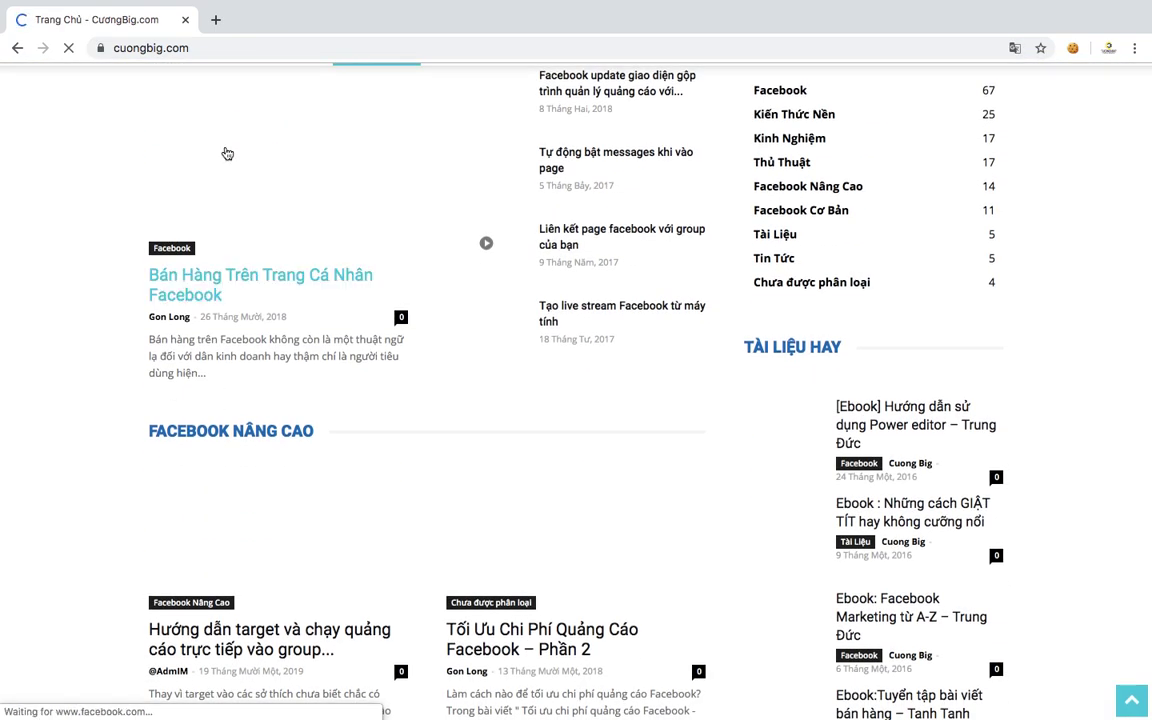
{"action": "scroll", "coordinate": [226, 152], "scroll_direction": "down", "scroll_amount": 3}
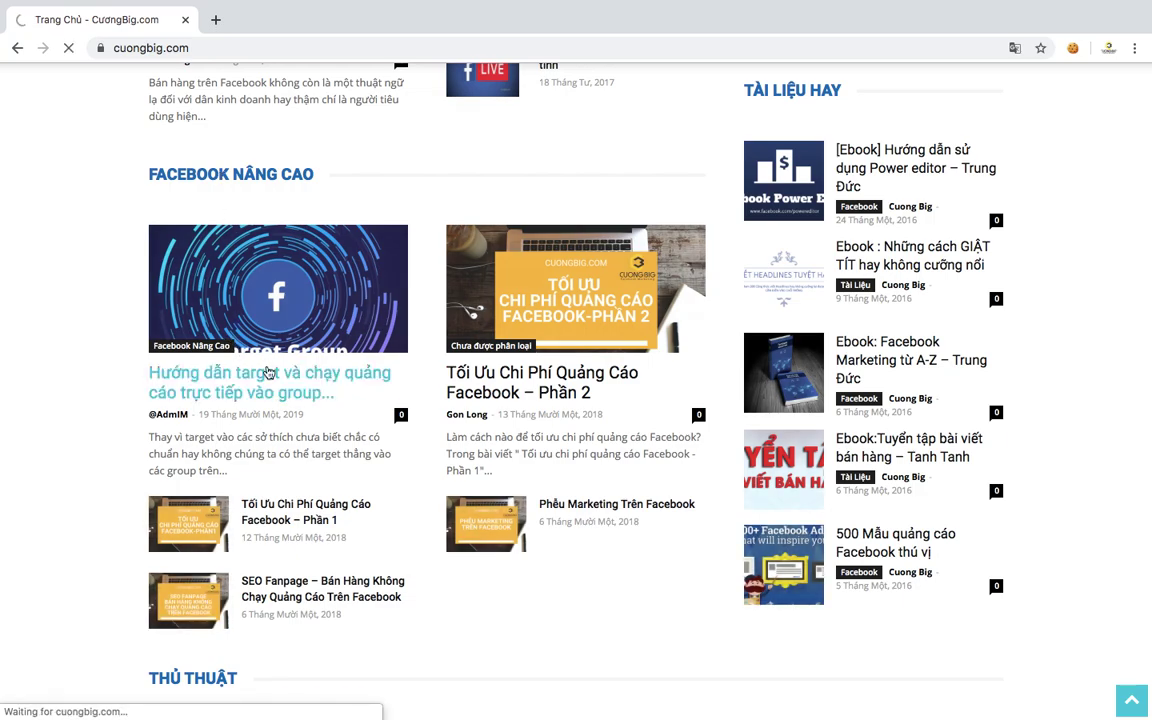
{"action": "left_click", "coordinate": [268, 372]}
{"action": "scroll", "coordinate": [617, 345], "scroll_direction": "down", "scroll_amount": 4}
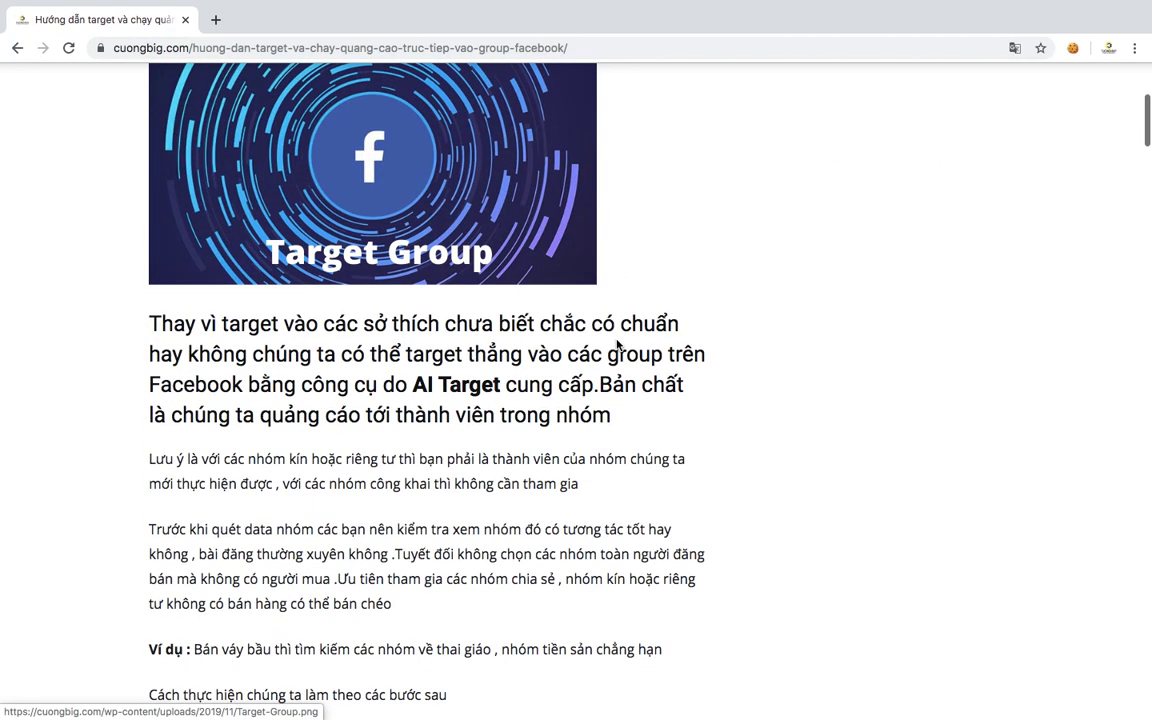
{"action": "scroll", "coordinate": [617, 345], "scroll_direction": "down", "scroll_amount": 5}
{"action": "left_click", "coordinate": [545, 333]}
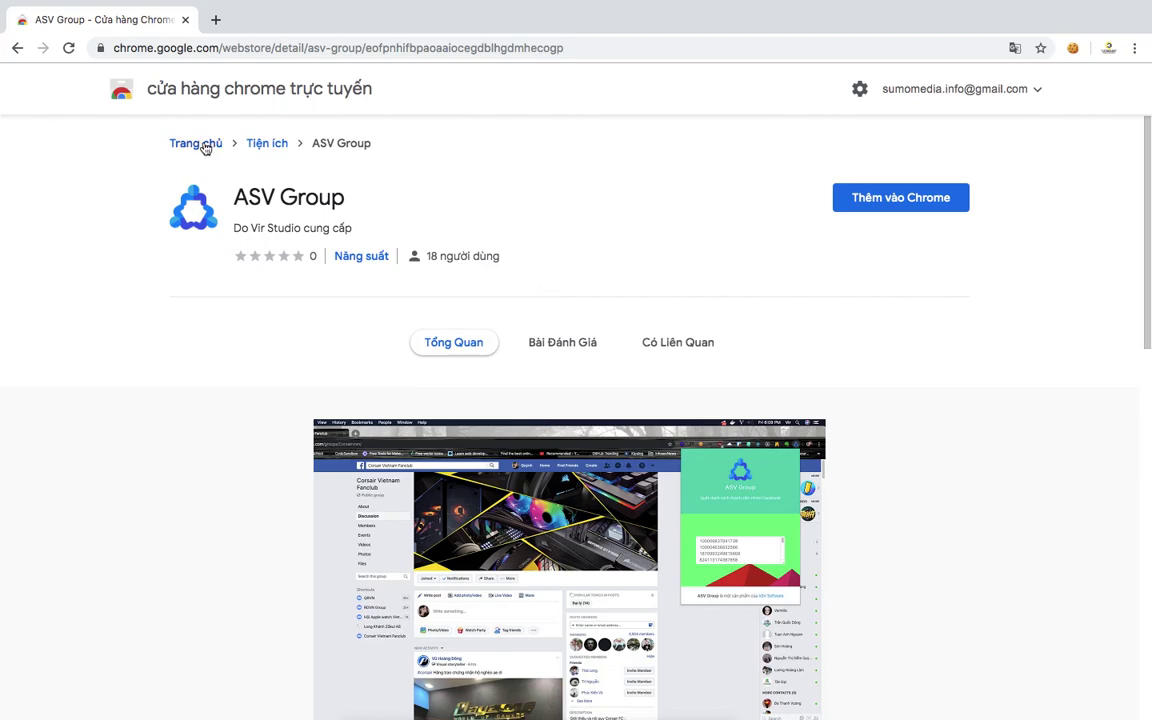
Reopen the guide in a separate tab and add the ASV Group extension to Chrome, dismissing the sync offer.
{"action": "middle_click", "coordinate": [18, 47]}
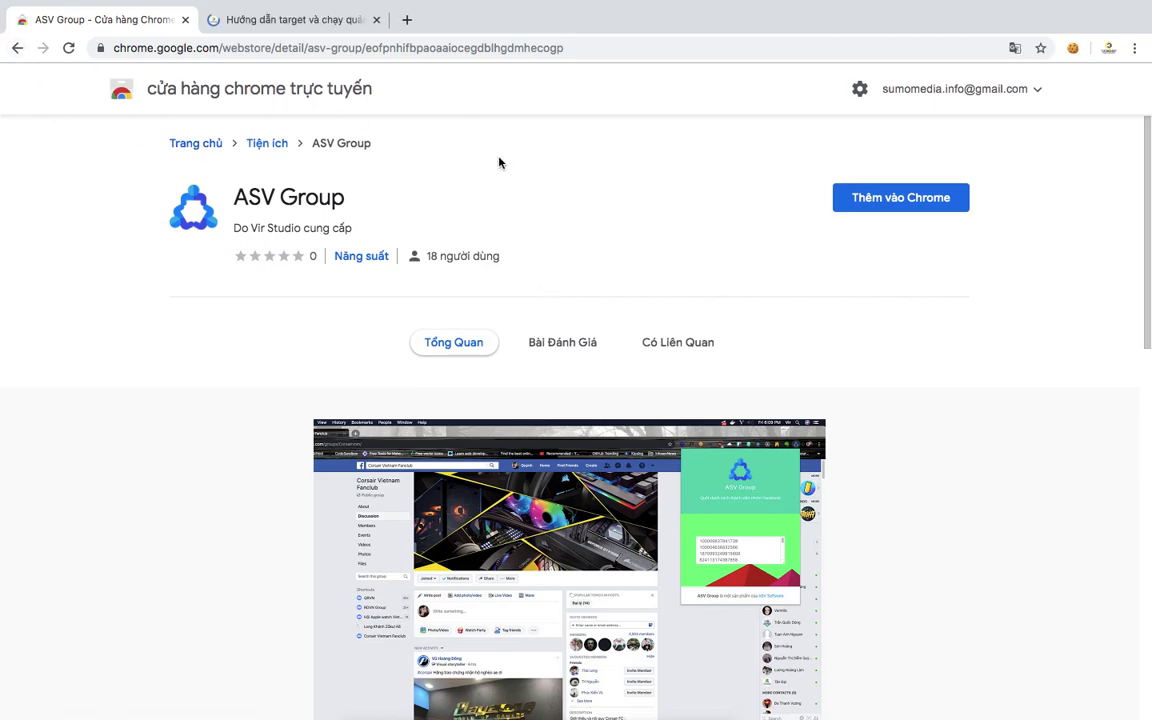
{"action": "left_click", "coordinate": [905, 200]}
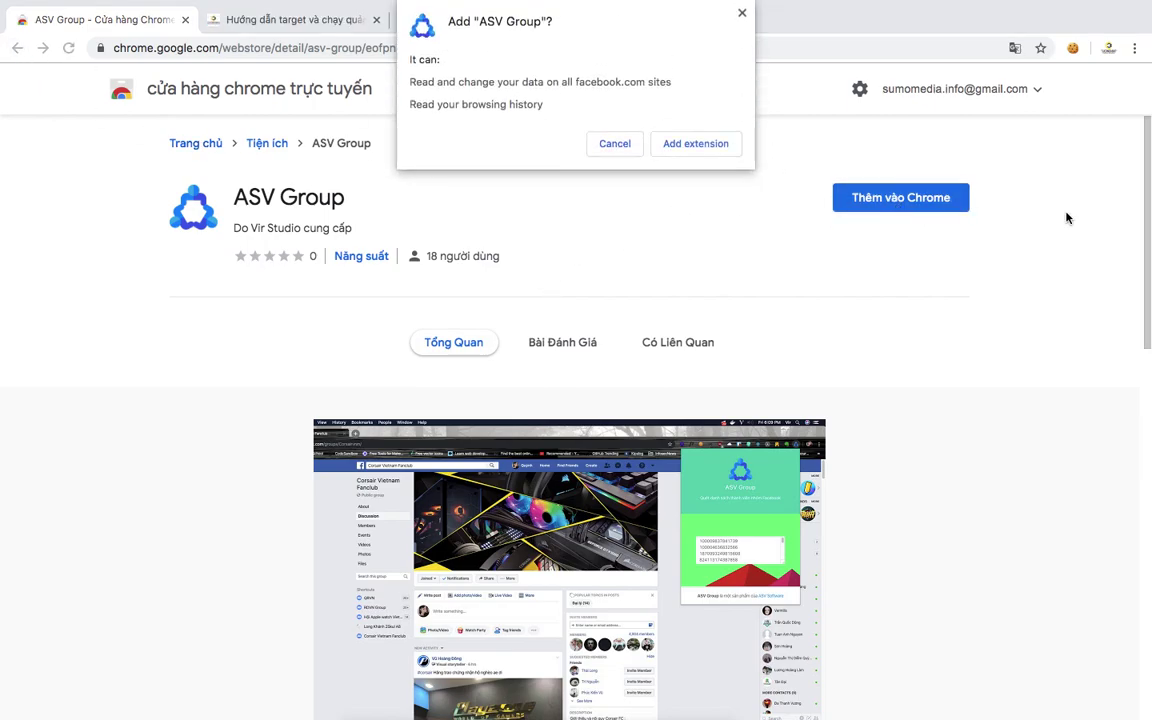
{"action": "left_click", "coordinate": [700, 144]}
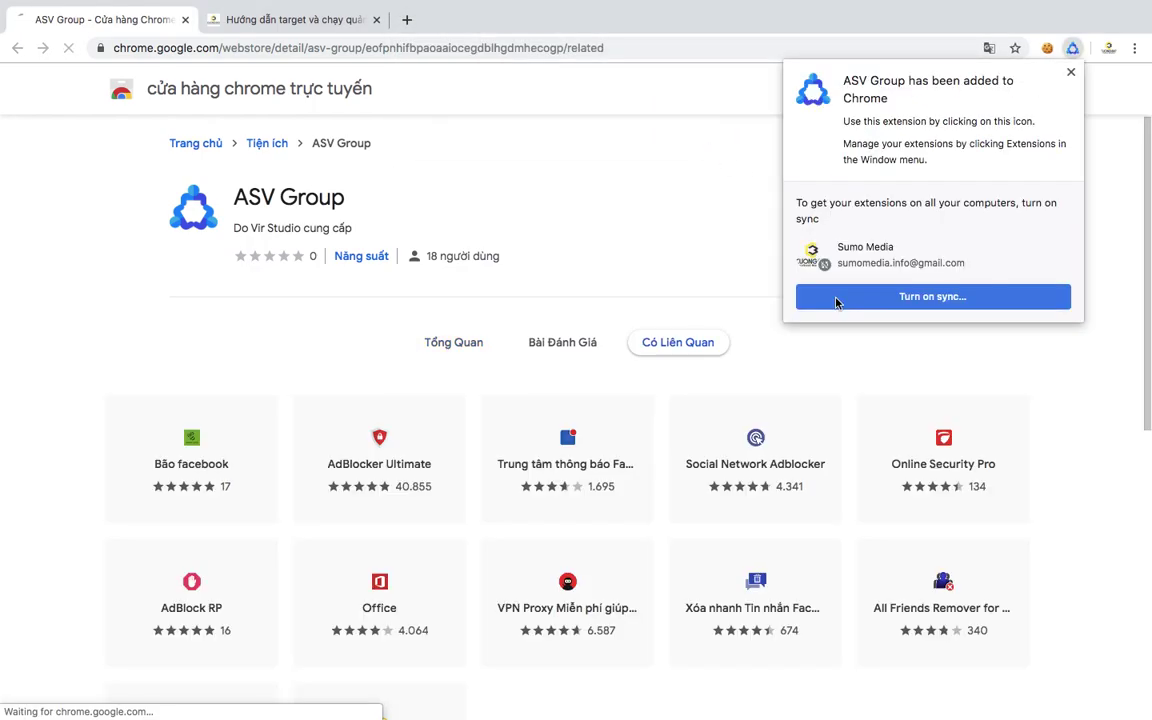
{"action": "left_click", "coordinate": [1071, 72]}
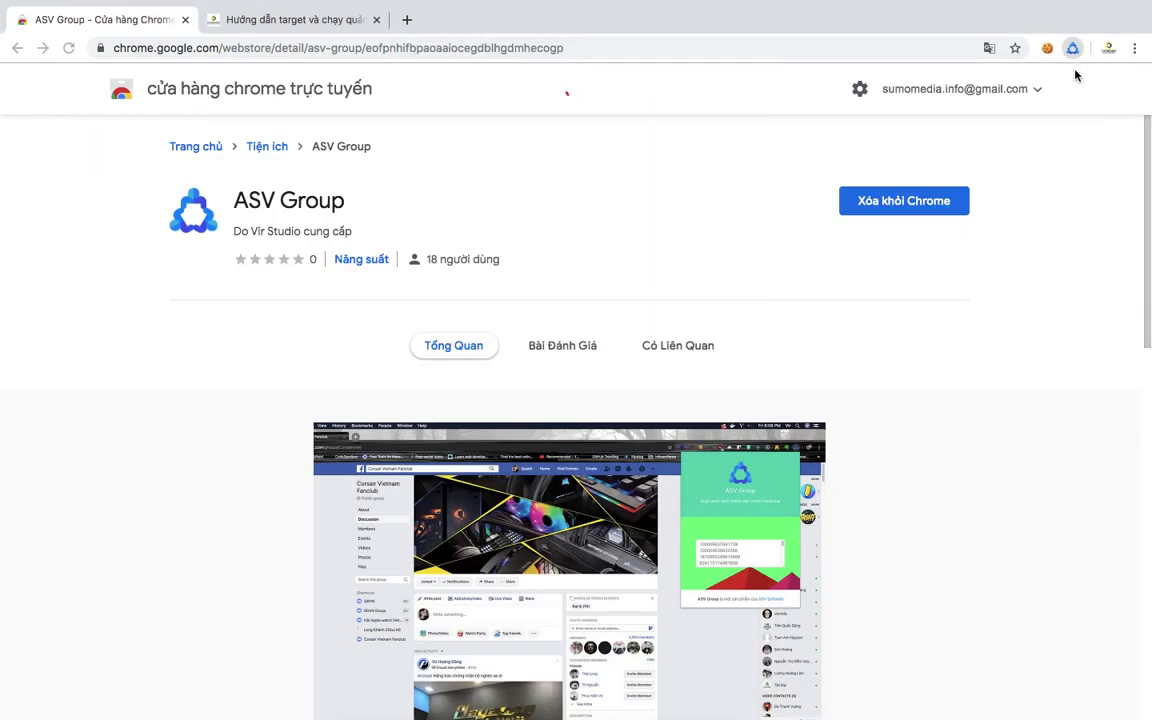
Glance over the ASV Group store page and open facebook.com in a new tab.
{"action": "scroll", "coordinate": [1010, 280], "scroll_direction": "down", "scroll_amount": 3}
{"action": "scroll", "coordinate": [1010, 278], "scroll_direction": "up", "scroll_amount": 3}
{"action": "left_click", "coordinate": [407, 20]}
{"action": "type", "text": "f"}
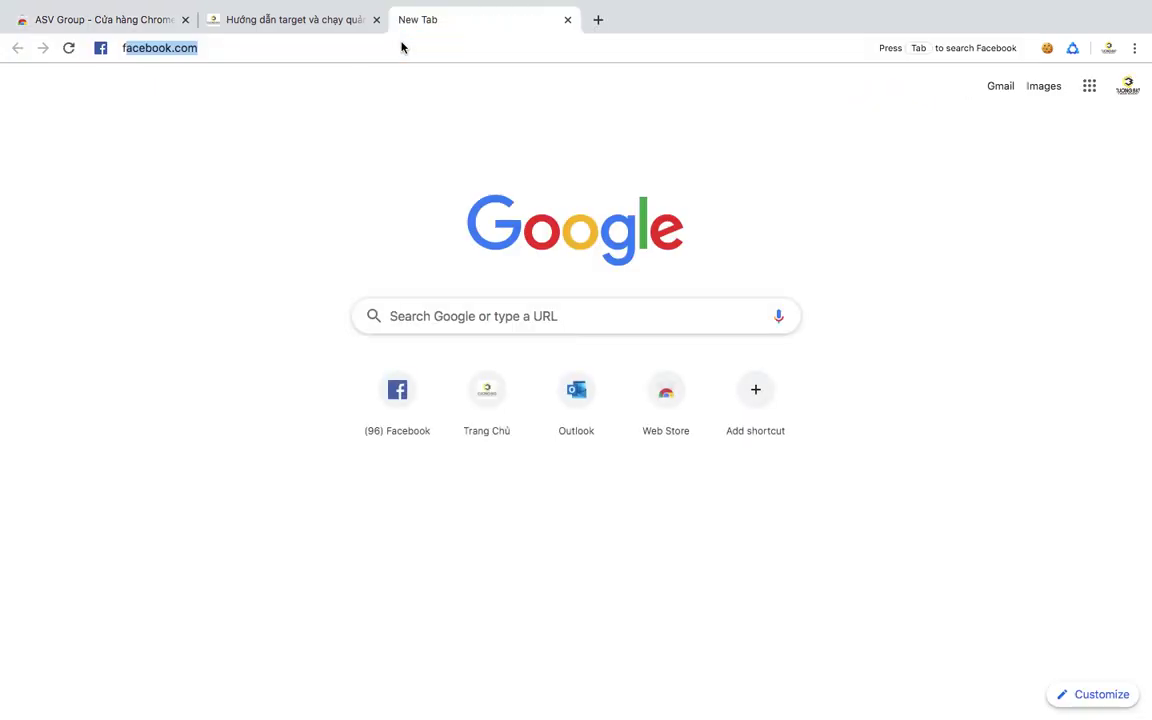
{"action": "key", "text": "Return"}
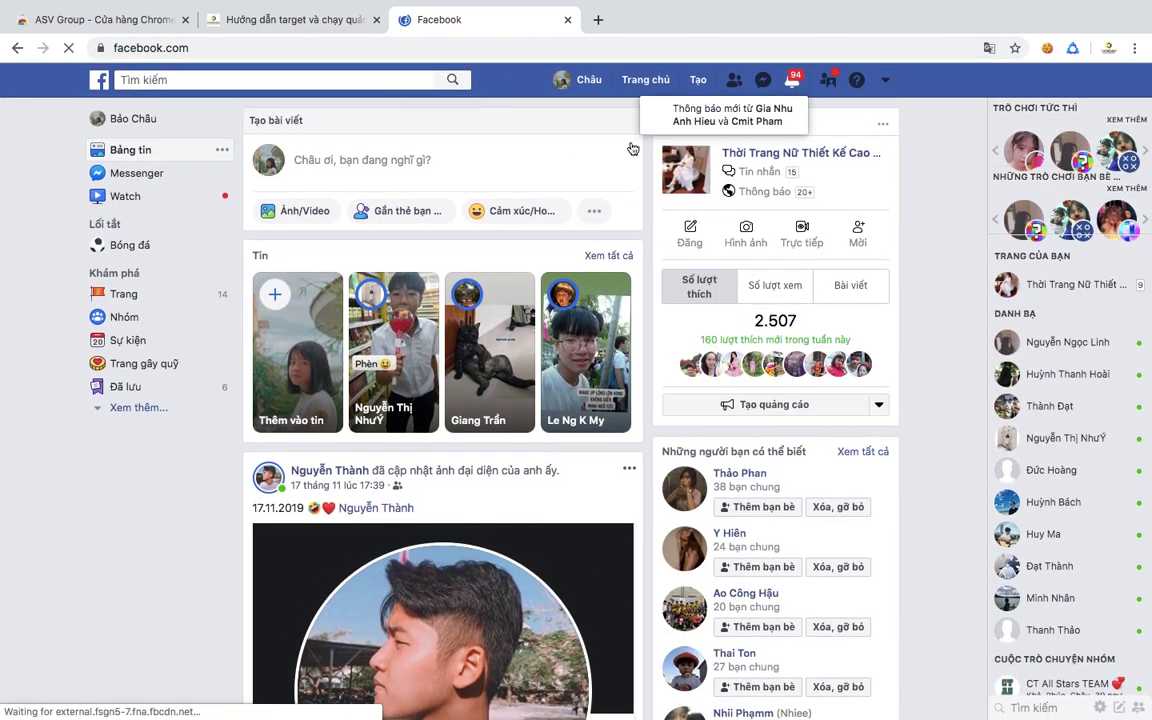
Switch to the Chrome window holding the ads manager and load Facebook in a new tab there.
{"action": "key", "text": "ctrl+Up"}
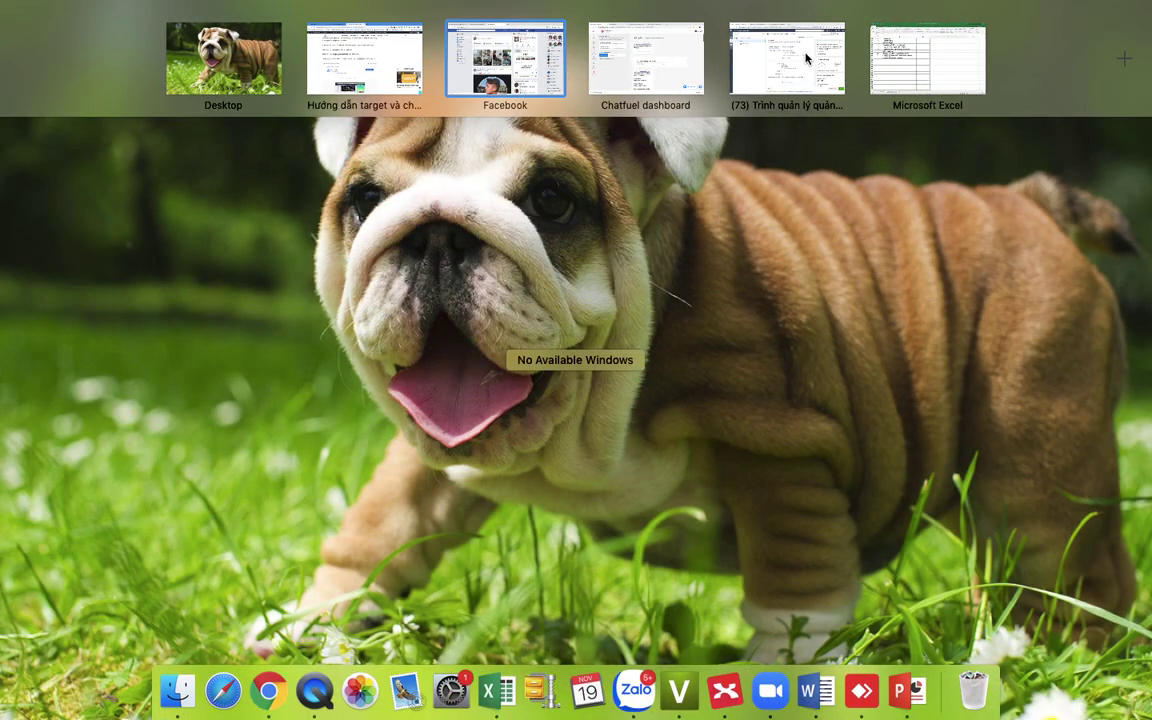
{"action": "left_click", "coordinate": [735, 55]}
{"action": "left_click", "coordinate": [596, 21]}
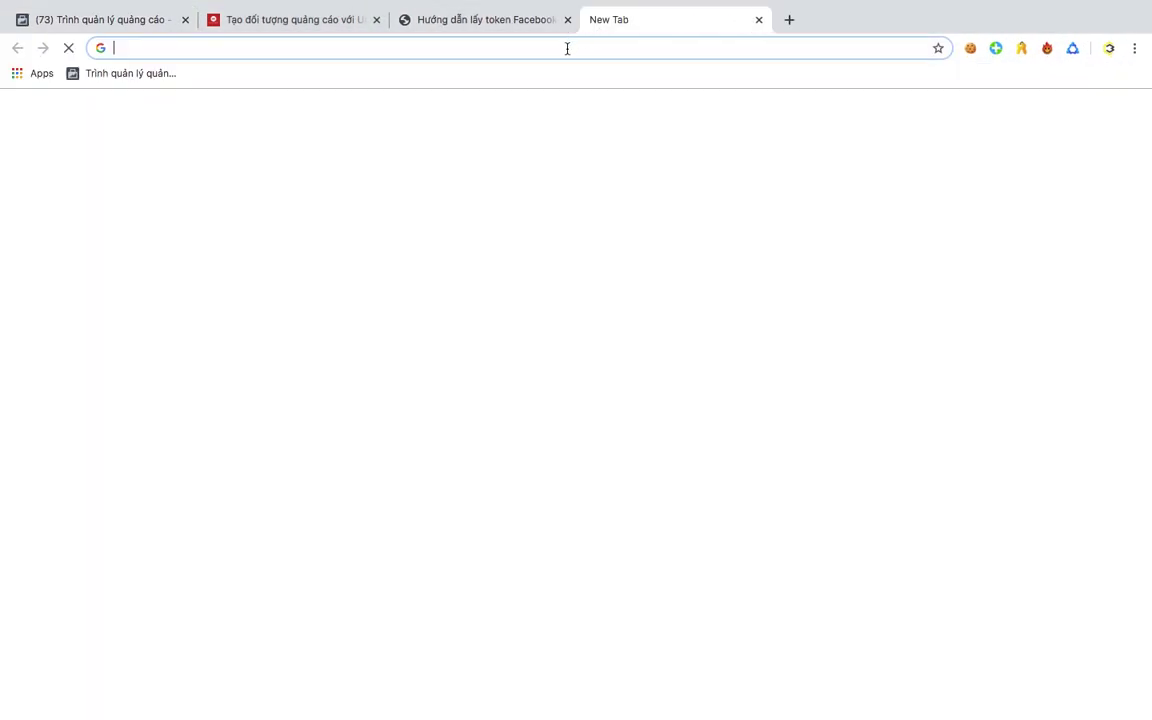
{"action": "type", "text": "f"}
{"action": "key", "text": "Return"}
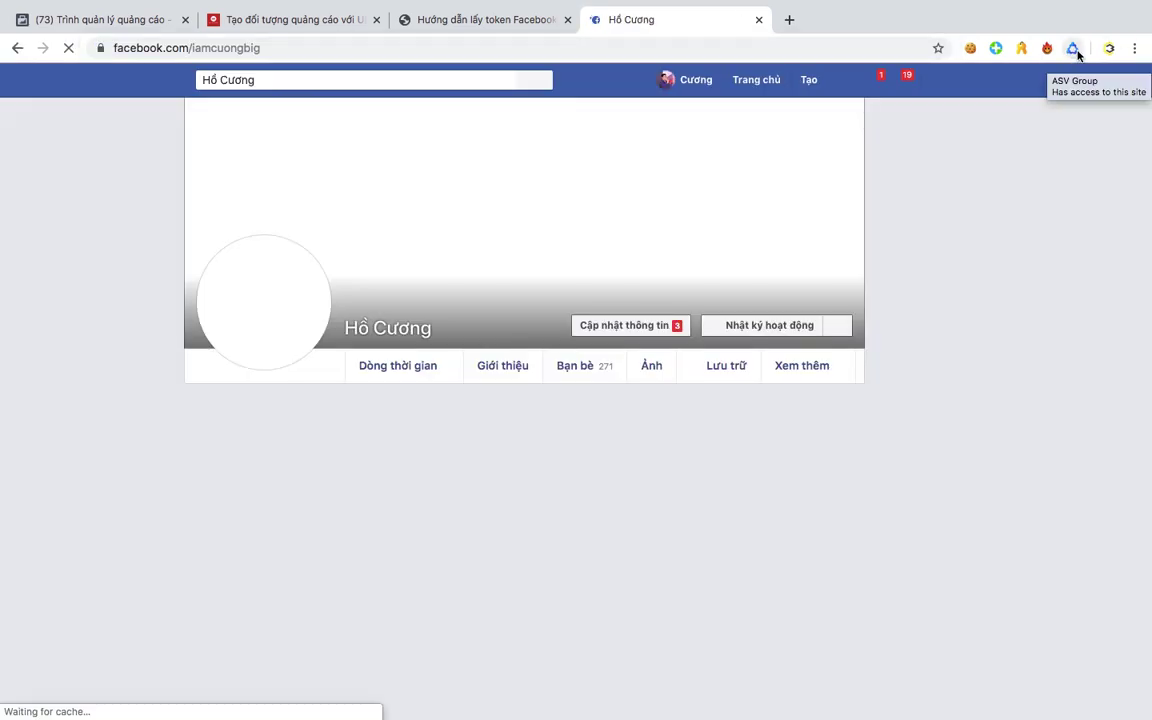
Search Facebook for "uni" and open the suggested group Unica - Hỗ trợ học viên khóa Facebook Marketing.
{"action": "left_click", "coordinate": [341, 78]}
{"action": "type", "text": "uni"}
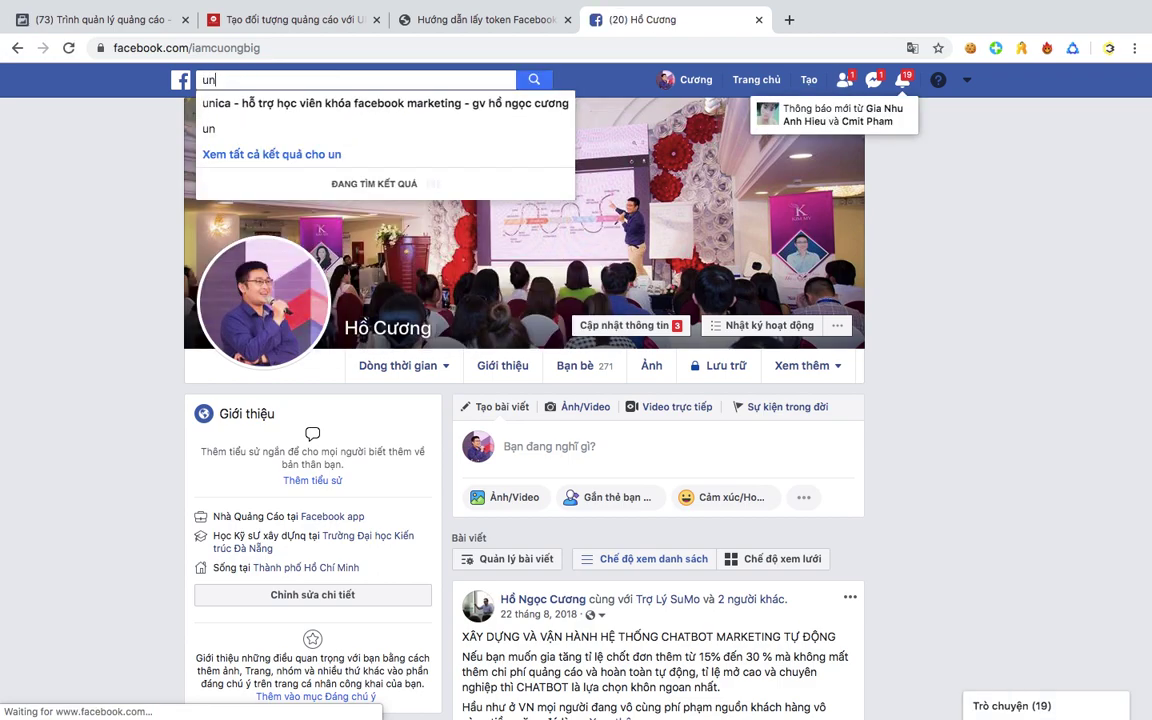
{"action": "left_click", "coordinate": [345, 104]}
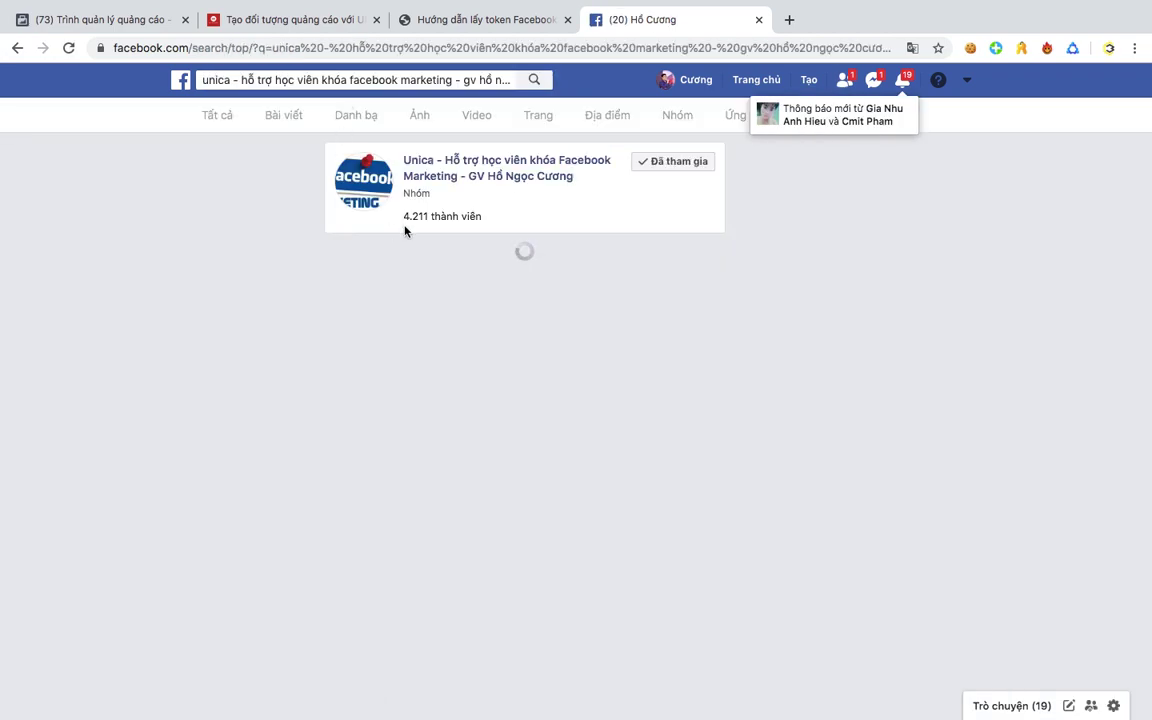
{"action": "left_click", "coordinate": [468, 163]}
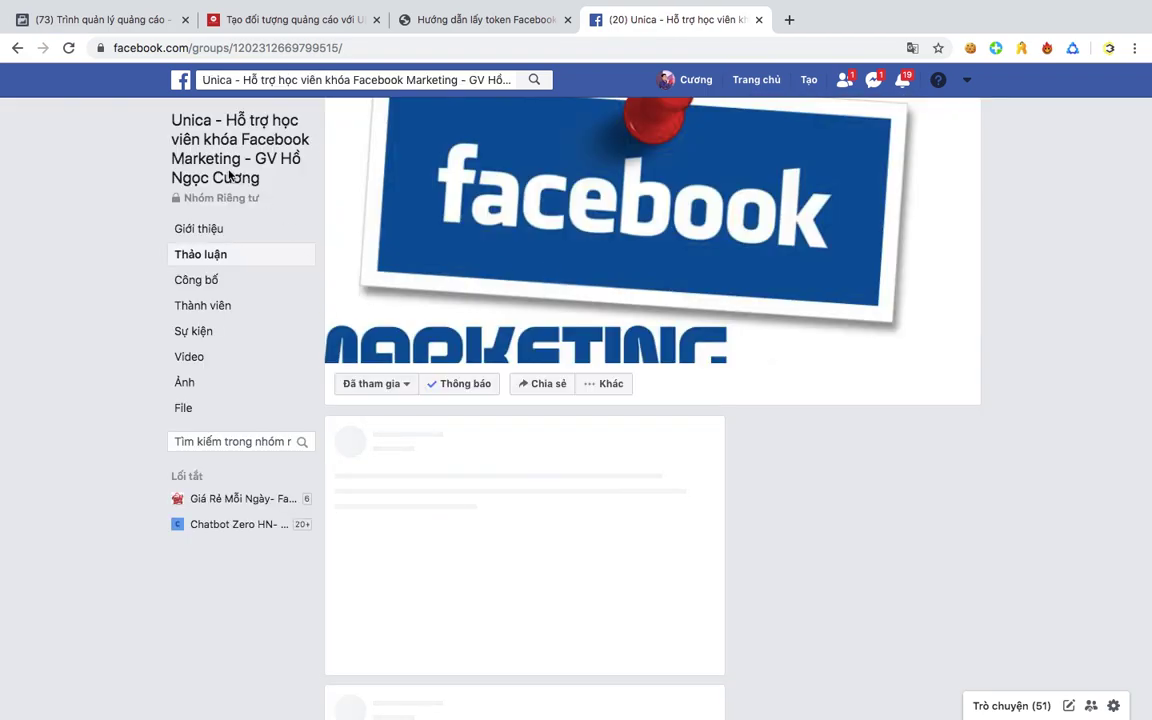
Check the group's privacy type and launch the ASV Group extension on its page to scan the member list.
{"action": "mouse_move", "coordinate": [220, 199]}
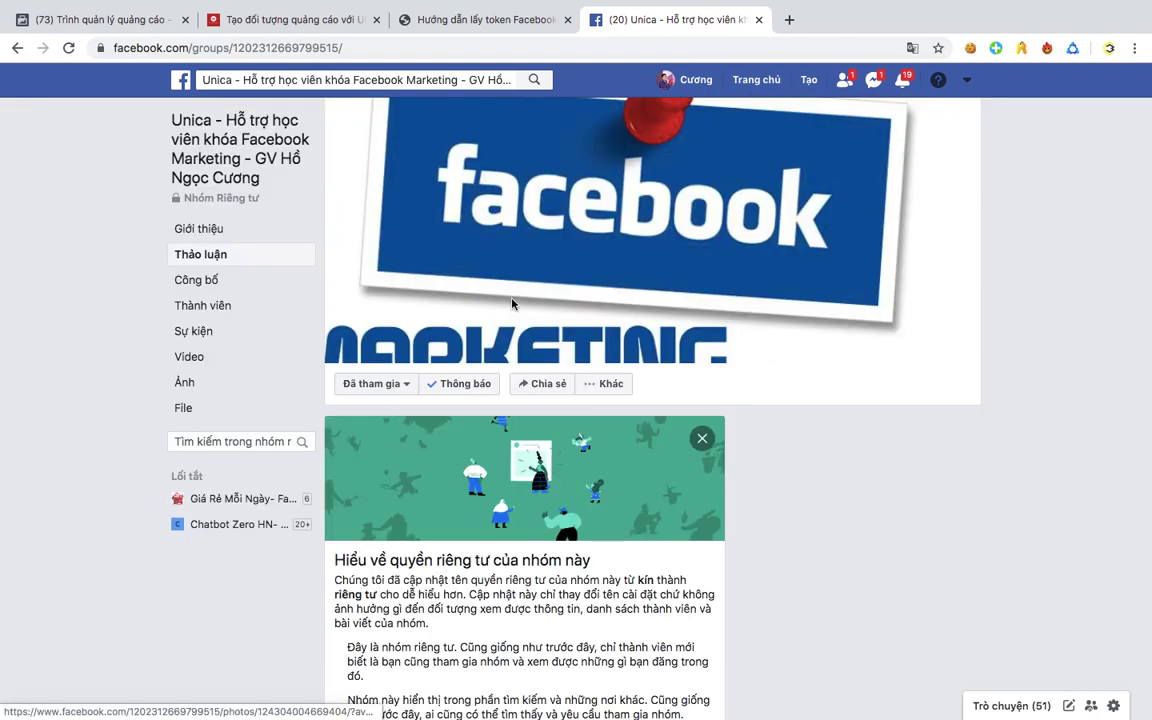
{"action": "scroll", "coordinate": [511, 302], "scroll_direction": "down", "scroll_amount": 3}
{"action": "scroll", "coordinate": [318, 199], "scroll_direction": "up", "scroll_amount": 3}
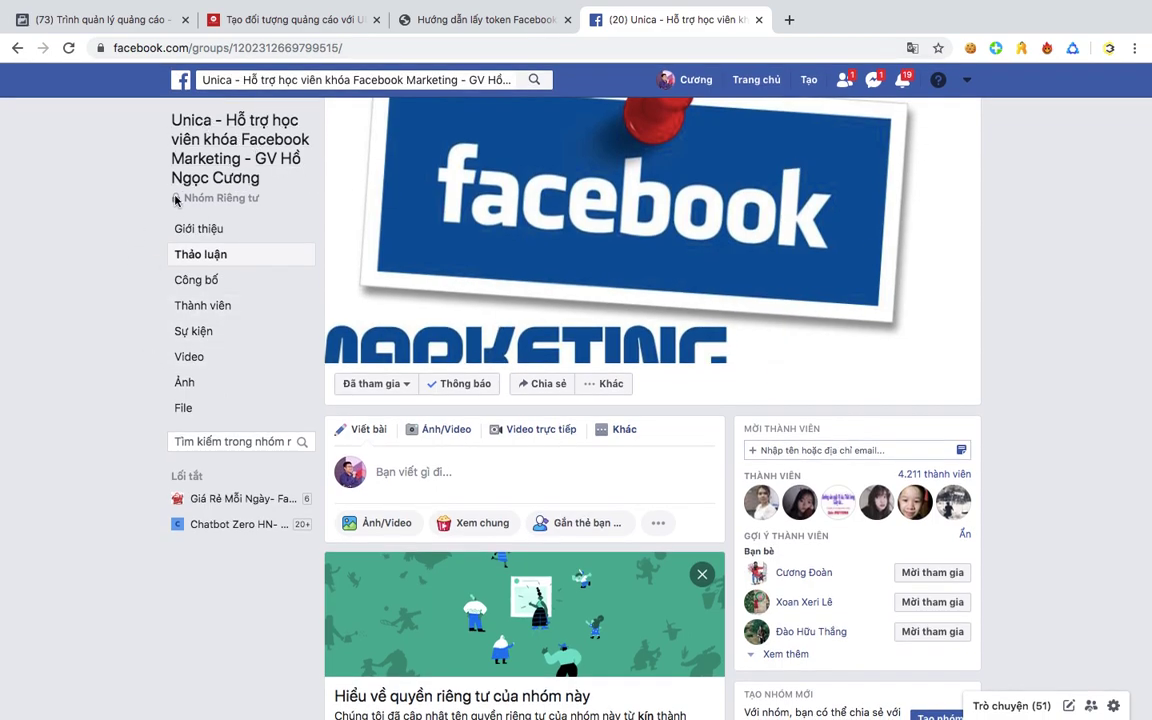
{"action": "scroll", "coordinate": [522, 490], "scroll_direction": "down", "scroll_amount": 9}
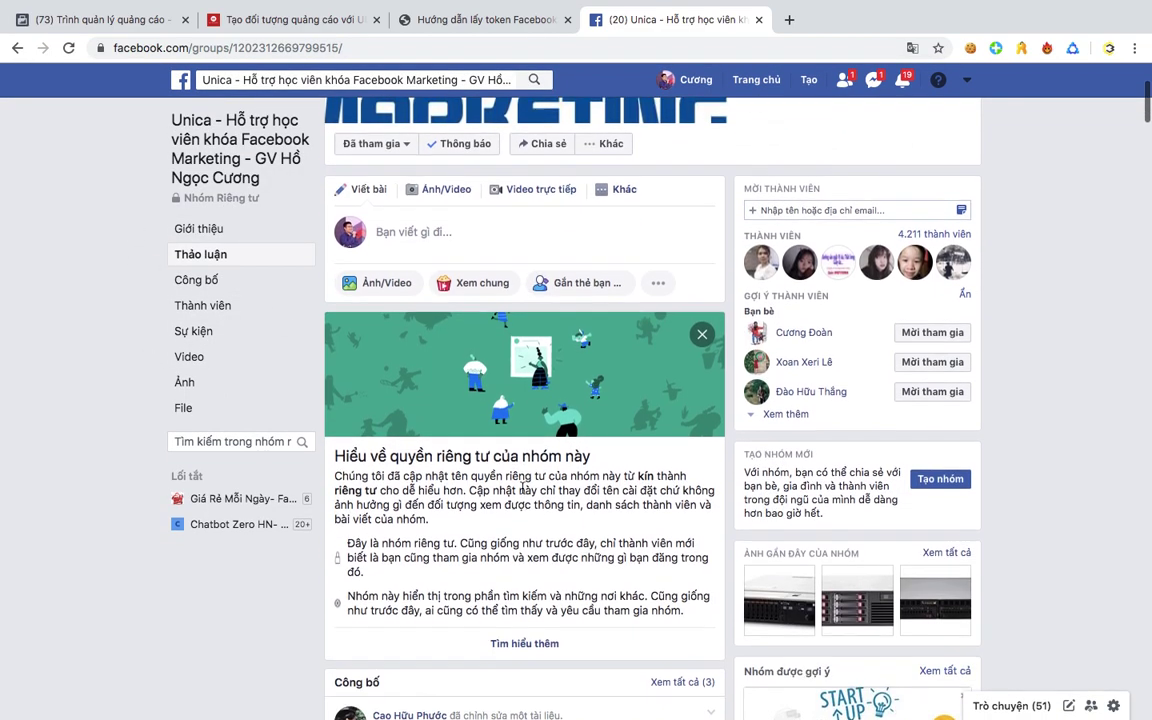
{"action": "scroll", "coordinate": [522, 490], "scroll_direction": "up", "scroll_amount": 9}
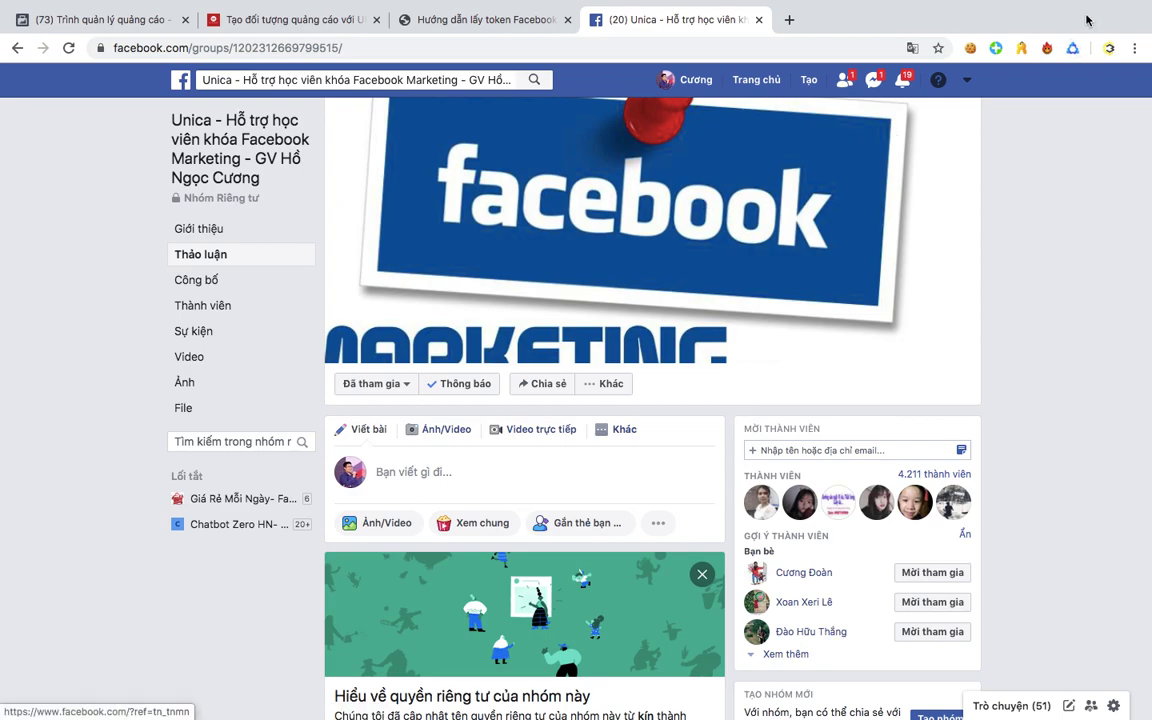
{"action": "left_click", "coordinate": [1073, 48]}
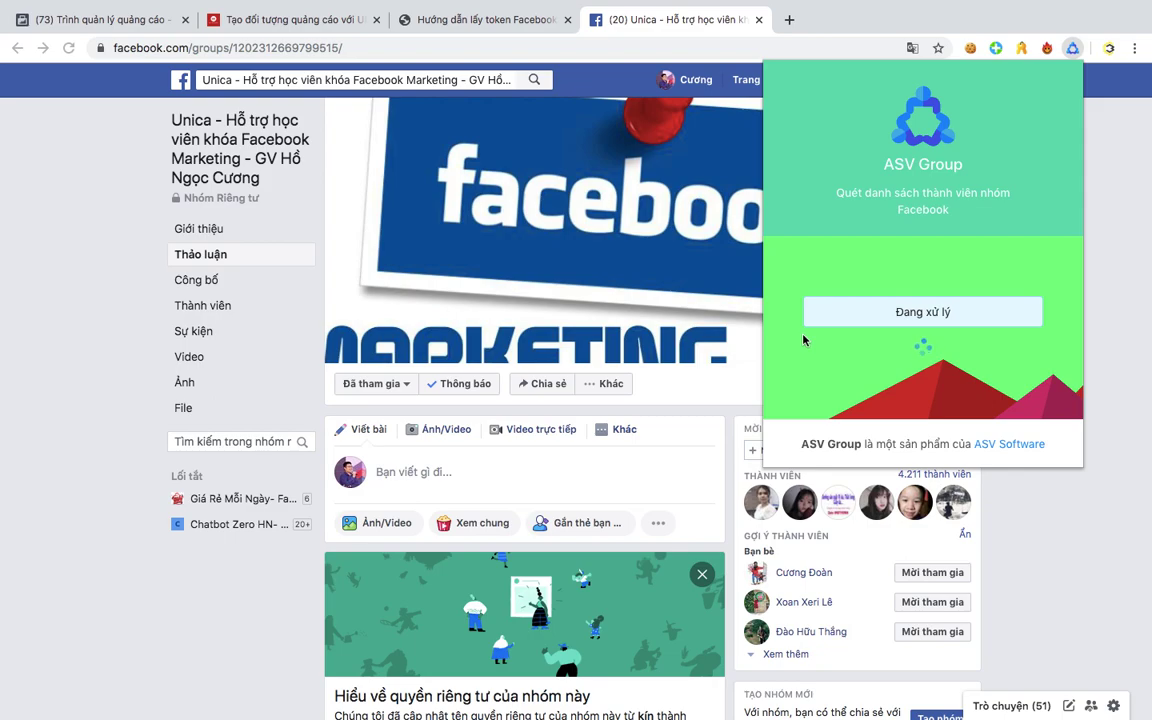
{"action": "scroll", "coordinate": [593, 279], "scroll_direction": "down", "scroll_amount": 10}
{"action": "scroll", "coordinate": [593, 279], "scroll_direction": "down", "scroll_amount": 6}
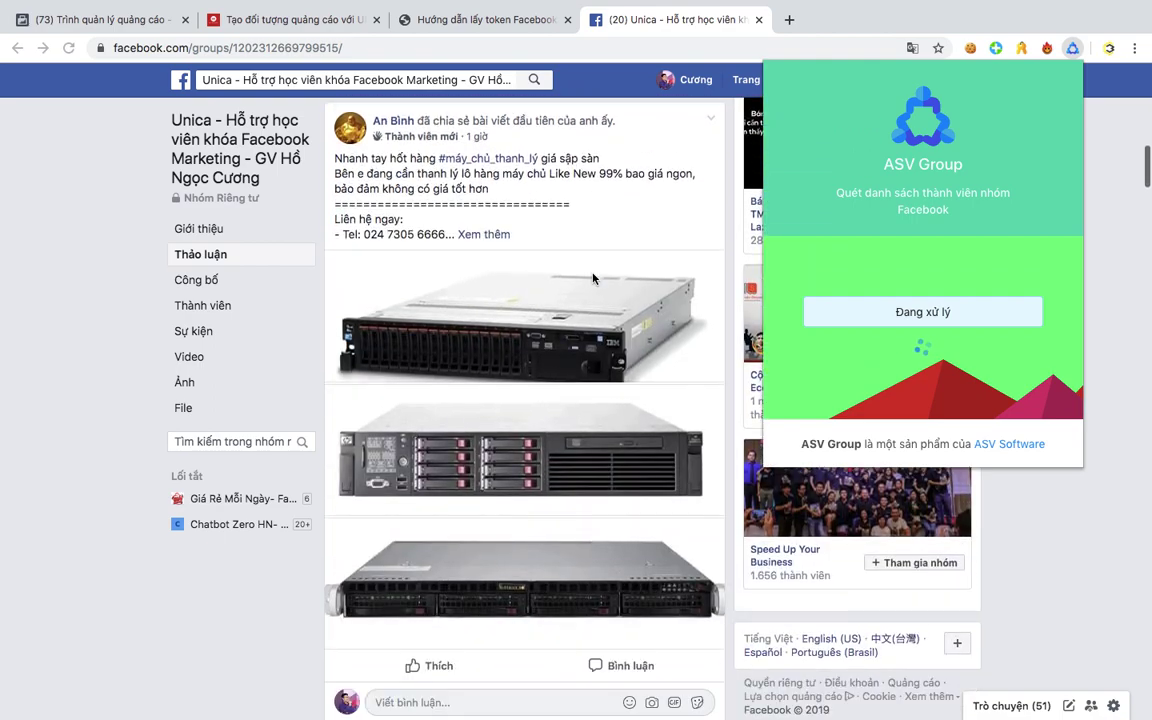
{"action": "scroll", "coordinate": [593, 279], "scroll_direction": "up", "scroll_amount": 5}
{"action": "scroll", "coordinate": [593, 279], "scroll_direction": "down", "scroll_amount": 10}
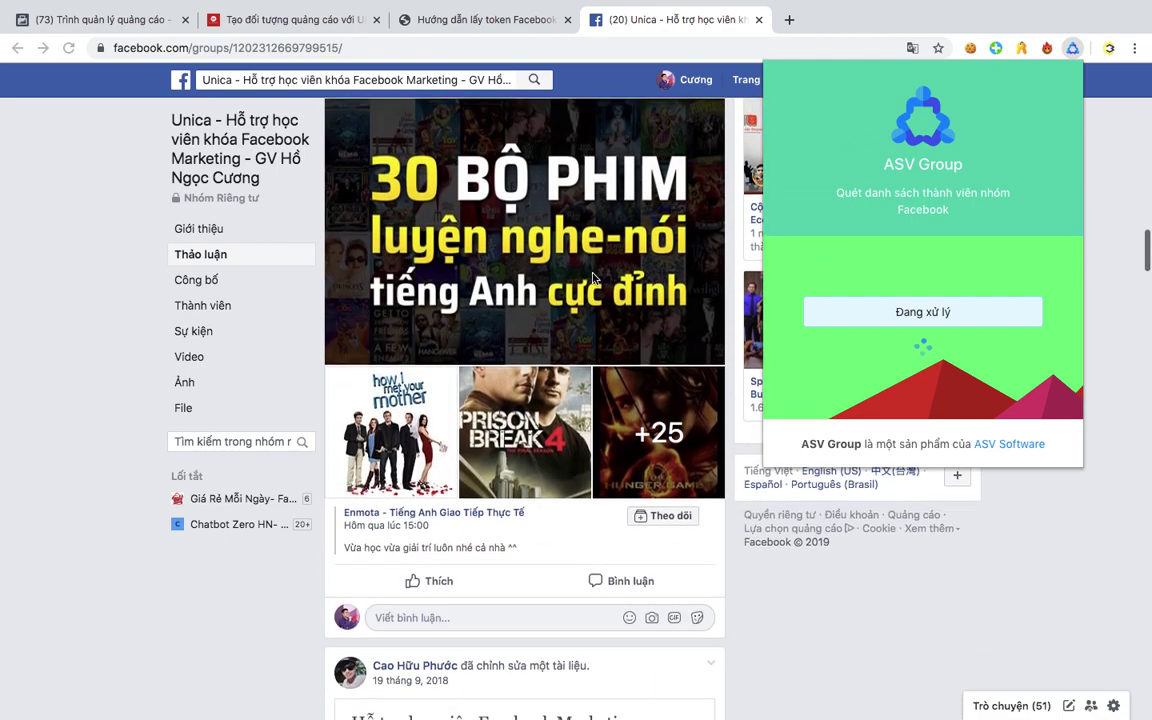
{"action": "scroll", "coordinate": [593, 279], "scroll_direction": "down", "scroll_amount": 6}
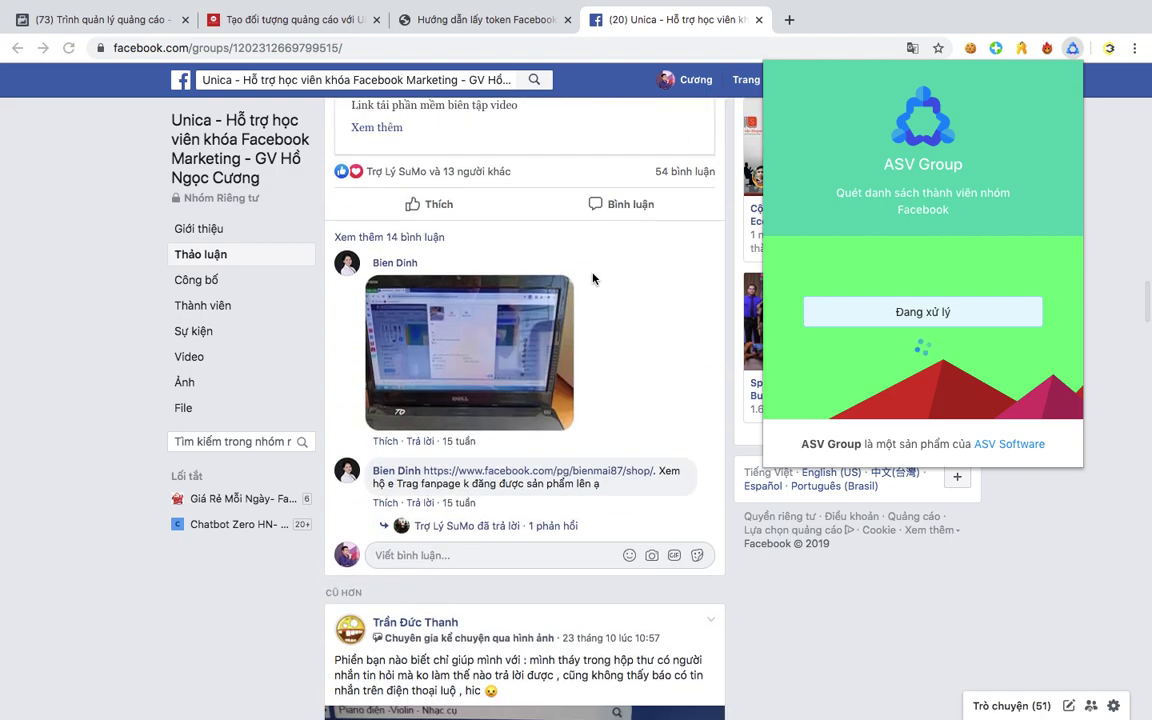
{"action": "scroll", "coordinate": [593, 279], "scroll_direction": "up", "scroll_amount": 3}
{"action": "scroll", "coordinate": [593, 279], "scroll_direction": "down", "scroll_amount": 3}
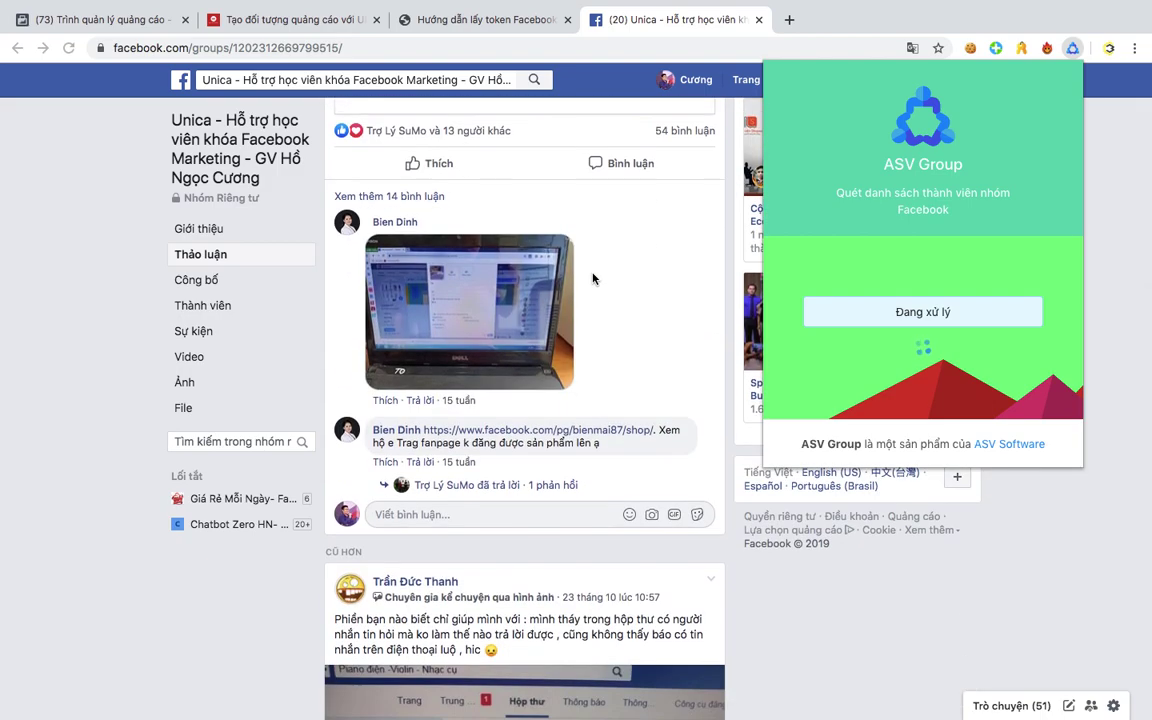
{"action": "scroll", "coordinate": [593, 279], "scroll_direction": "down", "scroll_amount": 3}
{"action": "scroll", "coordinate": [593, 279], "scroll_direction": "down", "scroll_amount": 4}
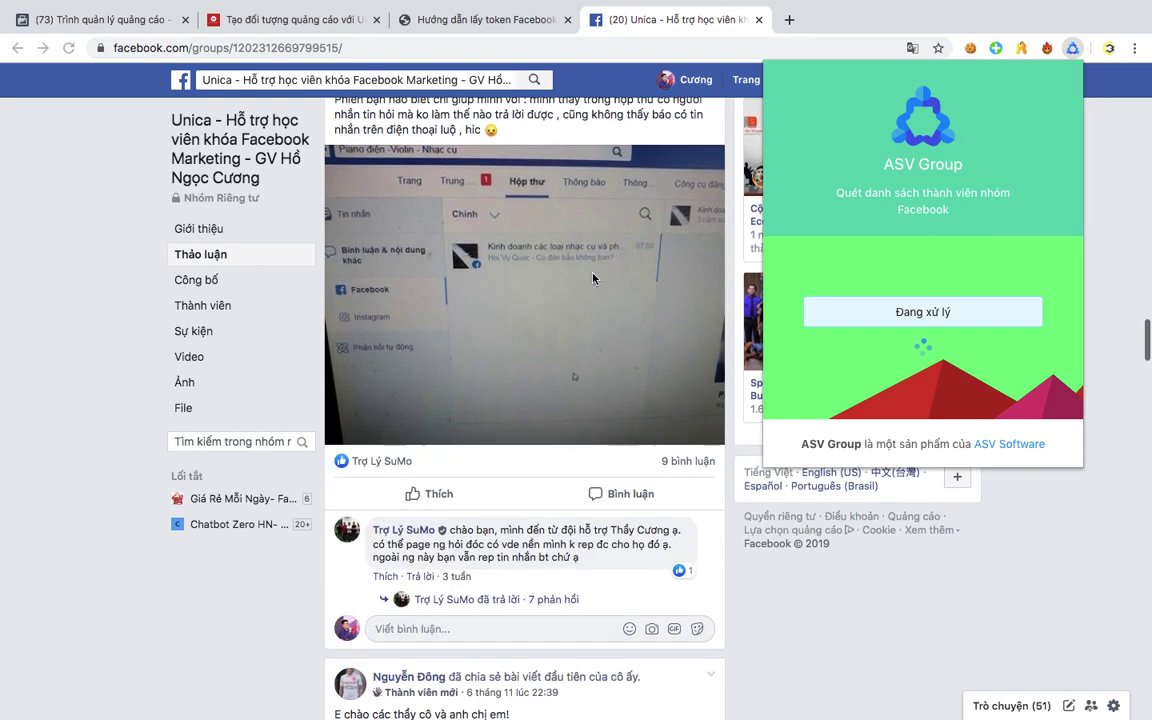
{"action": "scroll", "coordinate": [593, 279], "scroll_direction": "up", "scroll_amount": 4}
{"action": "scroll", "coordinate": [593, 279], "scroll_direction": "down", "scroll_amount": 2}
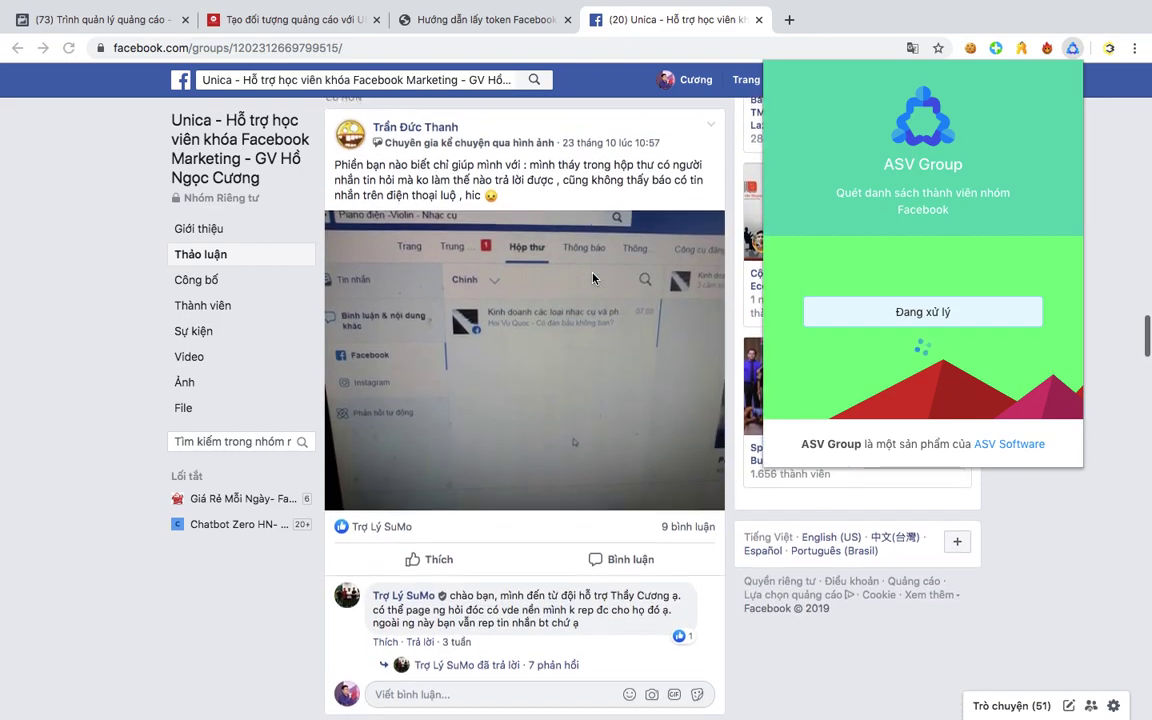
{"action": "scroll", "coordinate": [593, 279], "scroll_direction": "up", "scroll_amount": 1}
{"action": "scroll", "coordinate": [593, 279], "scroll_direction": "down", "scroll_amount": 8}
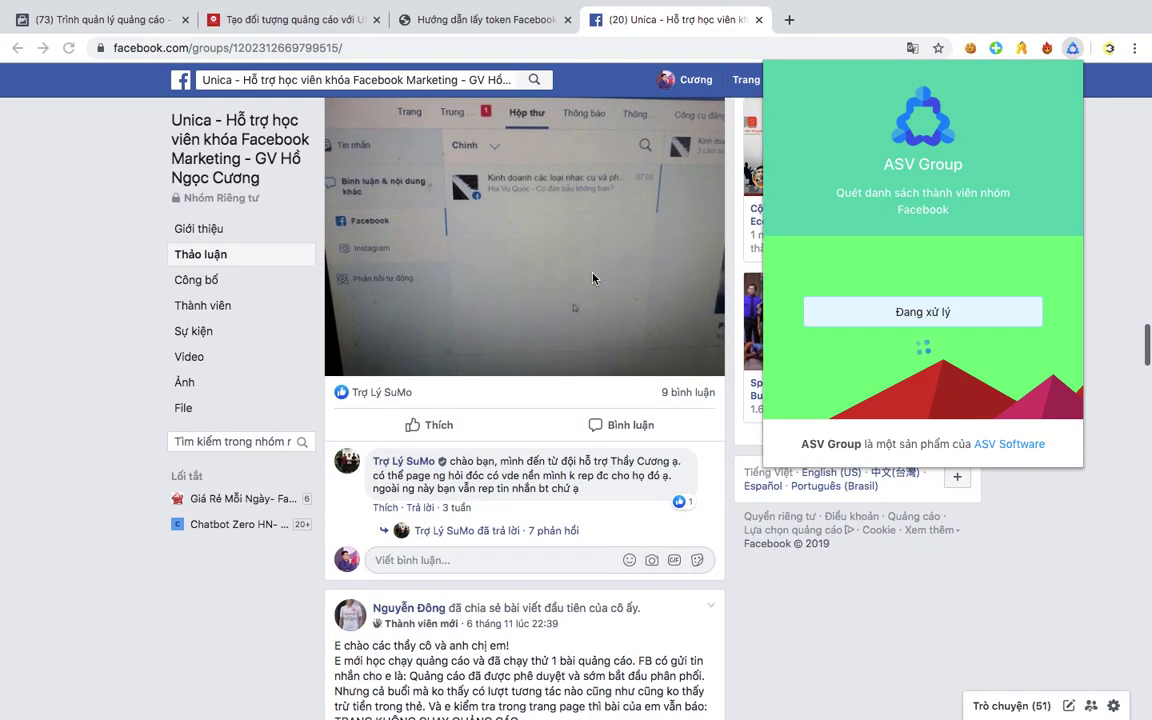
{"action": "scroll", "coordinate": [593, 279], "scroll_direction": "down", "scroll_amount": 4}
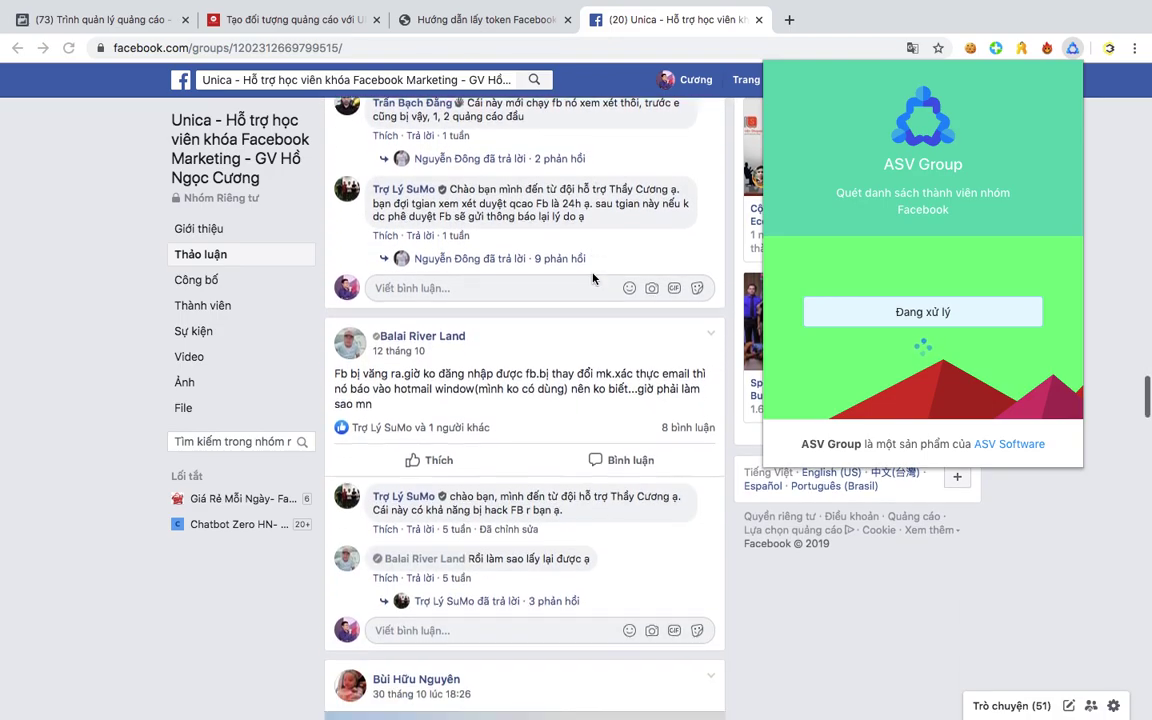
{"action": "scroll", "coordinate": [593, 279], "scroll_direction": "up", "scroll_amount": 8}
{"action": "scroll", "coordinate": [593, 279], "scroll_direction": "up", "scroll_amount": 15}
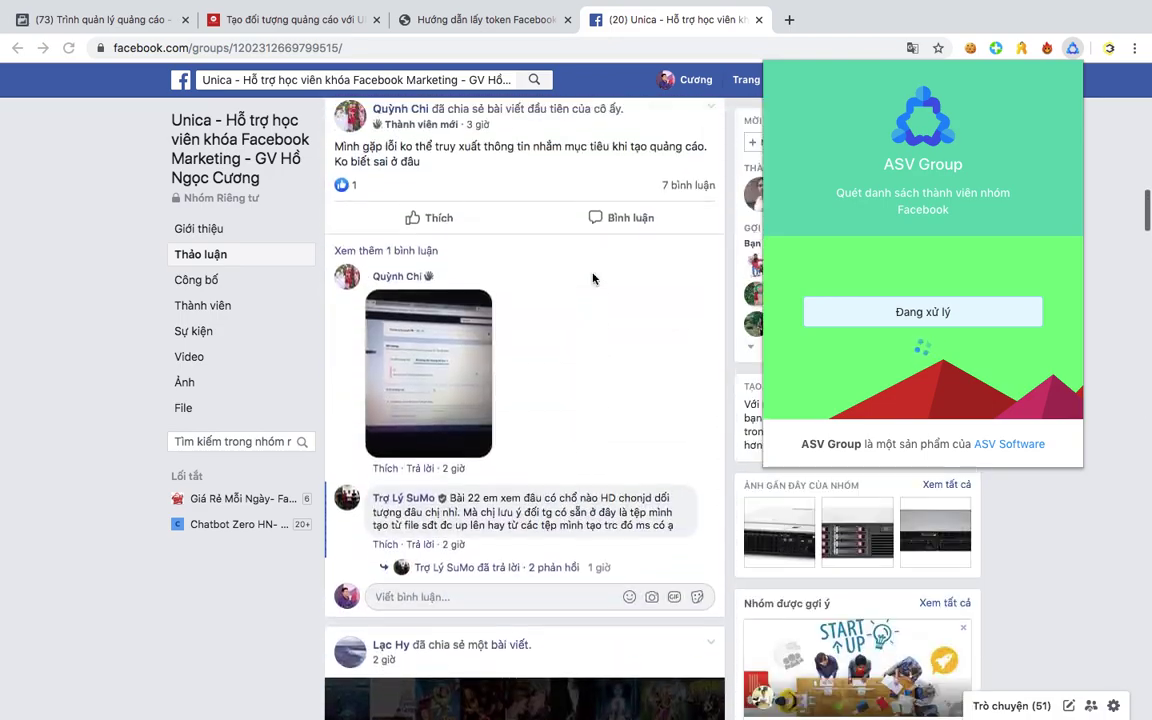
{"action": "scroll", "coordinate": [593, 279], "scroll_direction": "down", "scroll_amount": 2}
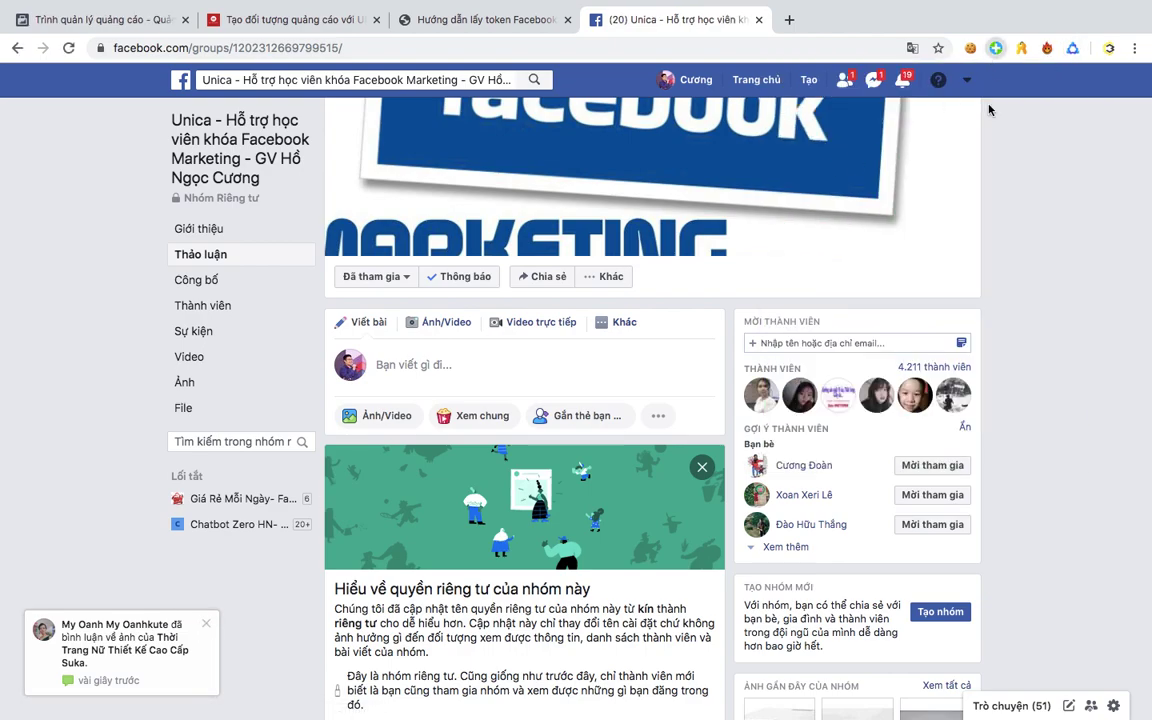
Run the ASV Group extension on the group page again and copy the complete list of scanned member UIDs.
{"action": "left_click", "coordinate": [996, 48]}
{"action": "left_click", "coordinate": [1073, 48]}
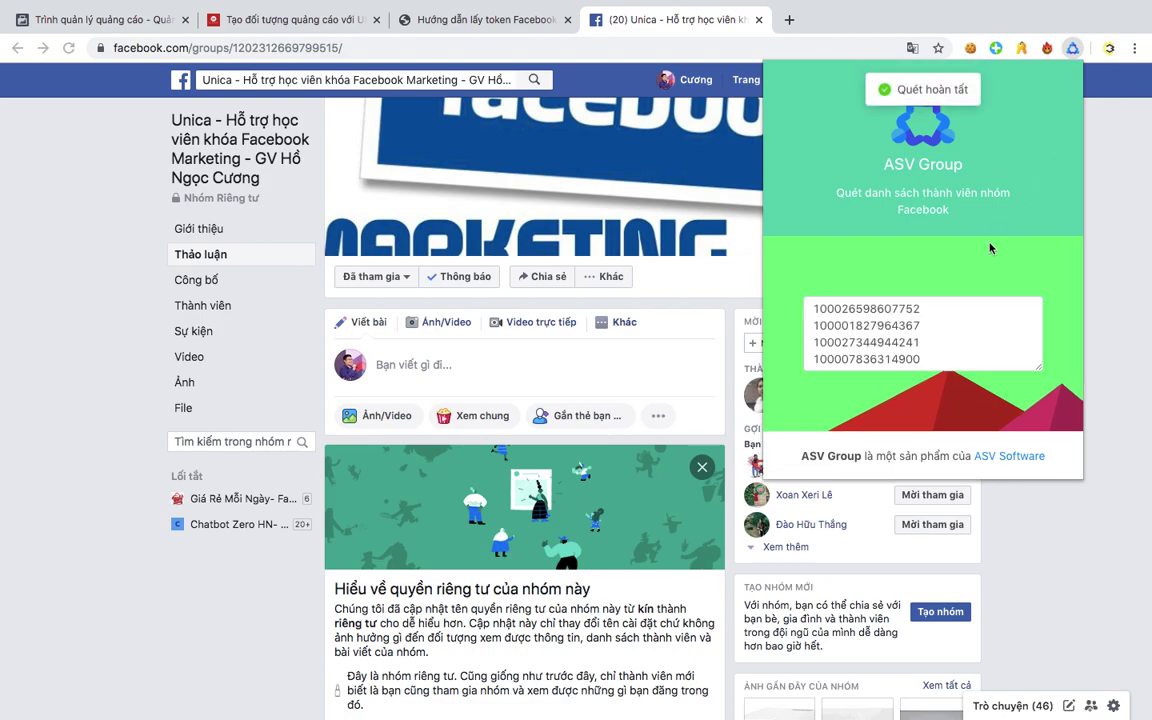
{"action": "scroll", "coordinate": [926, 318], "scroll_direction": "up", "scroll_amount": 10}
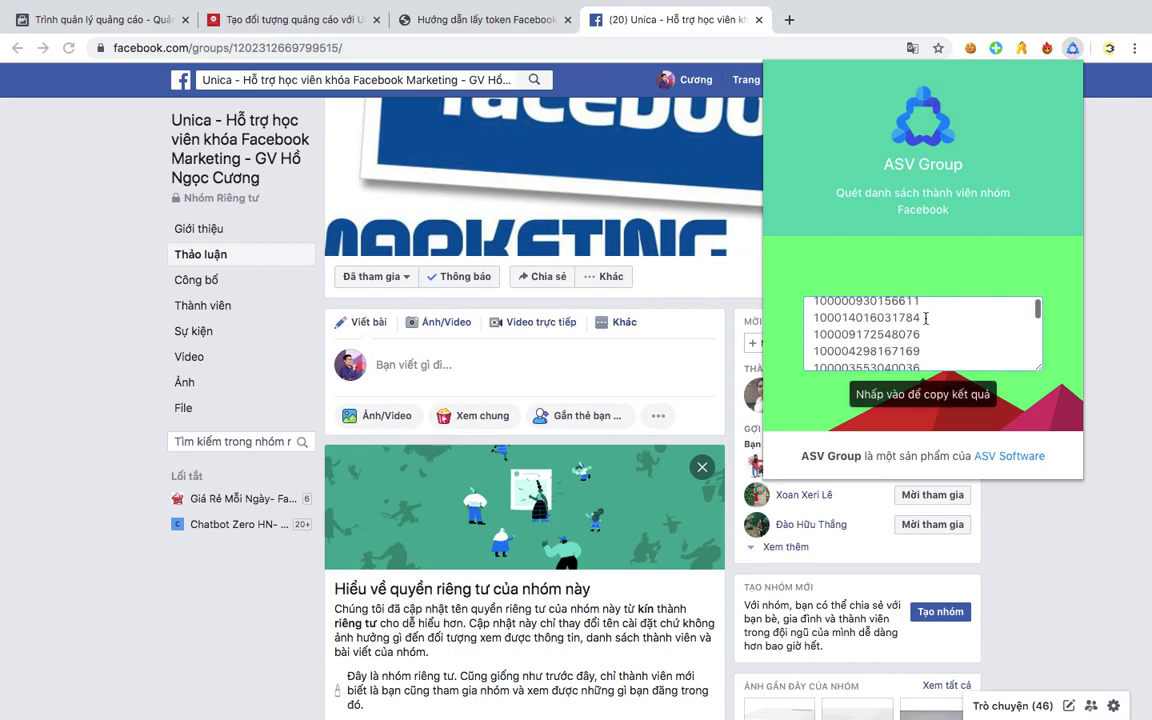
{"action": "scroll", "coordinate": [926, 330], "scroll_direction": "down", "scroll_amount": 10}
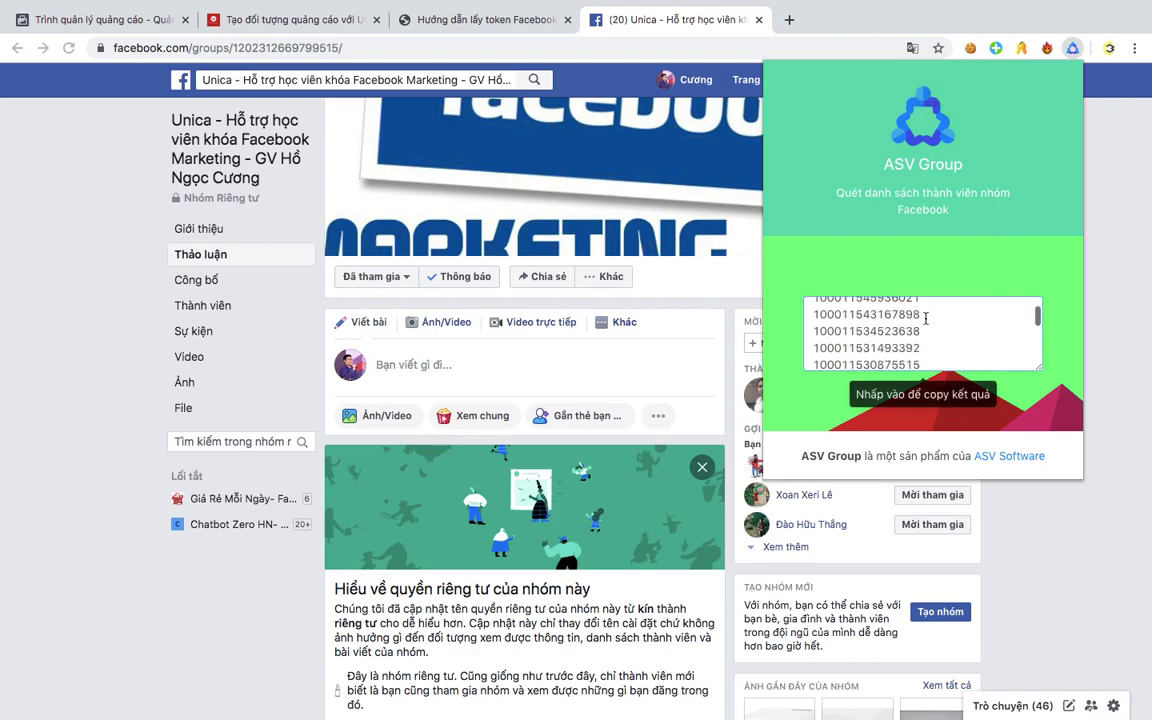
{"action": "left_click", "coordinate": [851, 318]}
{"action": "left_click", "coordinate": [851, 318]}
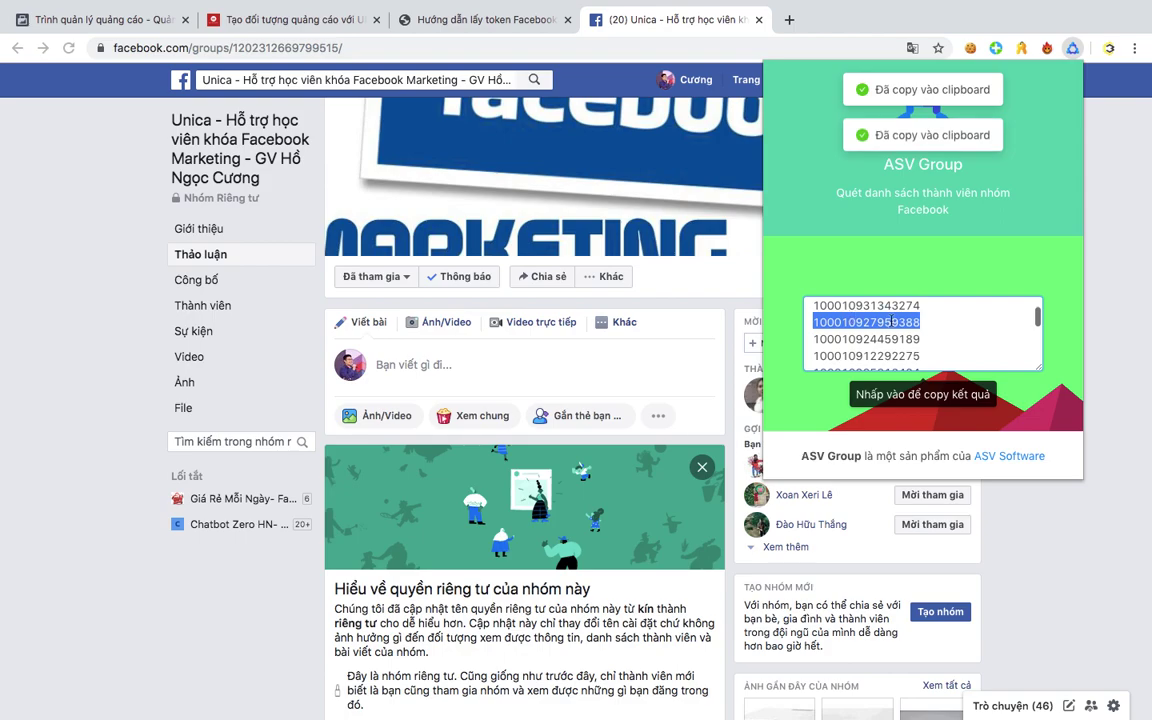
{"action": "left_click", "coordinate": [892, 322]}
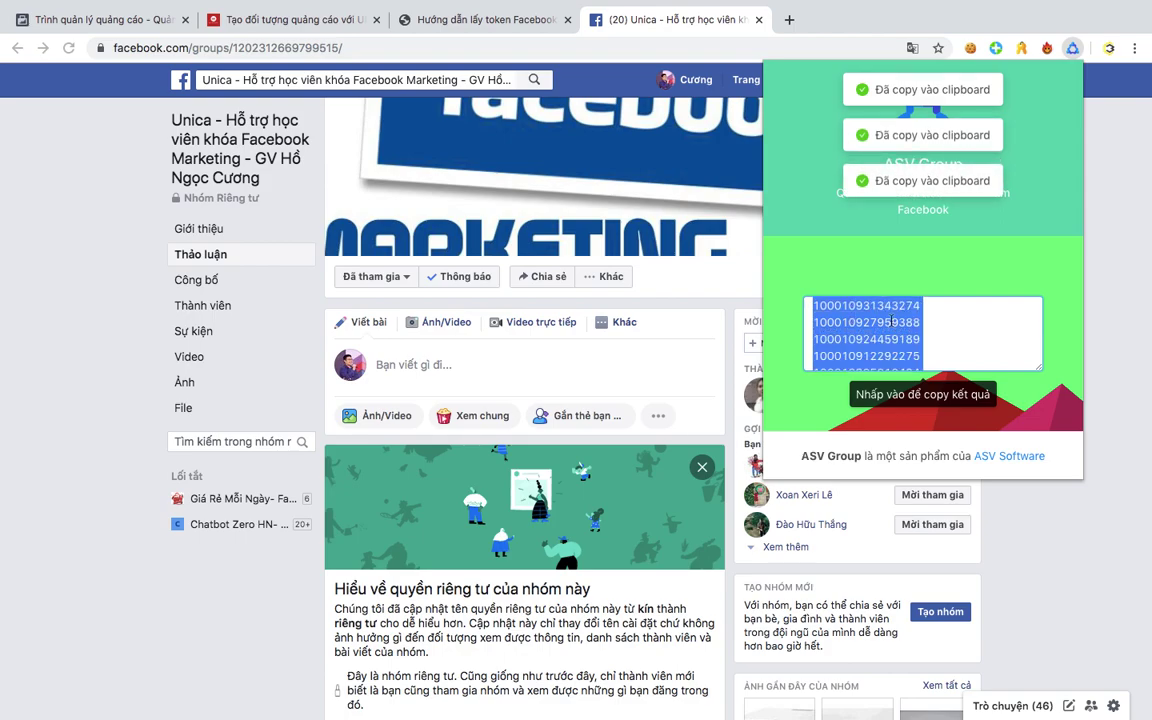
{"action": "right_click", "coordinate": [892, 322]}
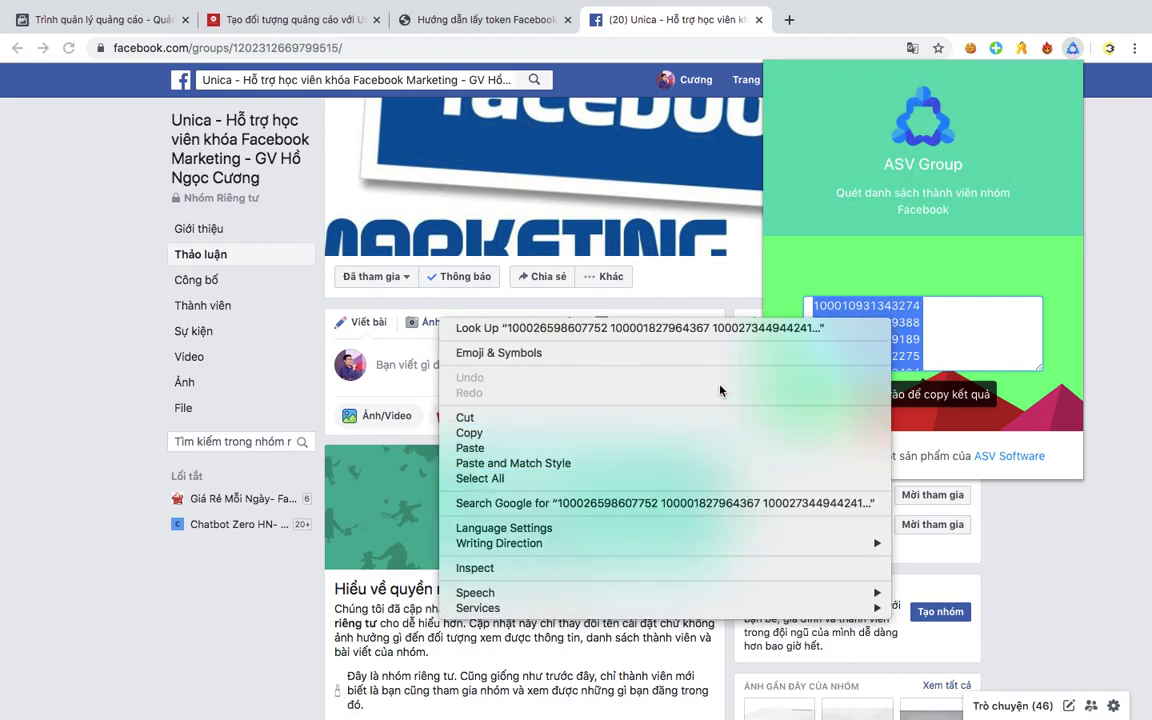
{"action": "left_click", "coordinate": [568, 432]}
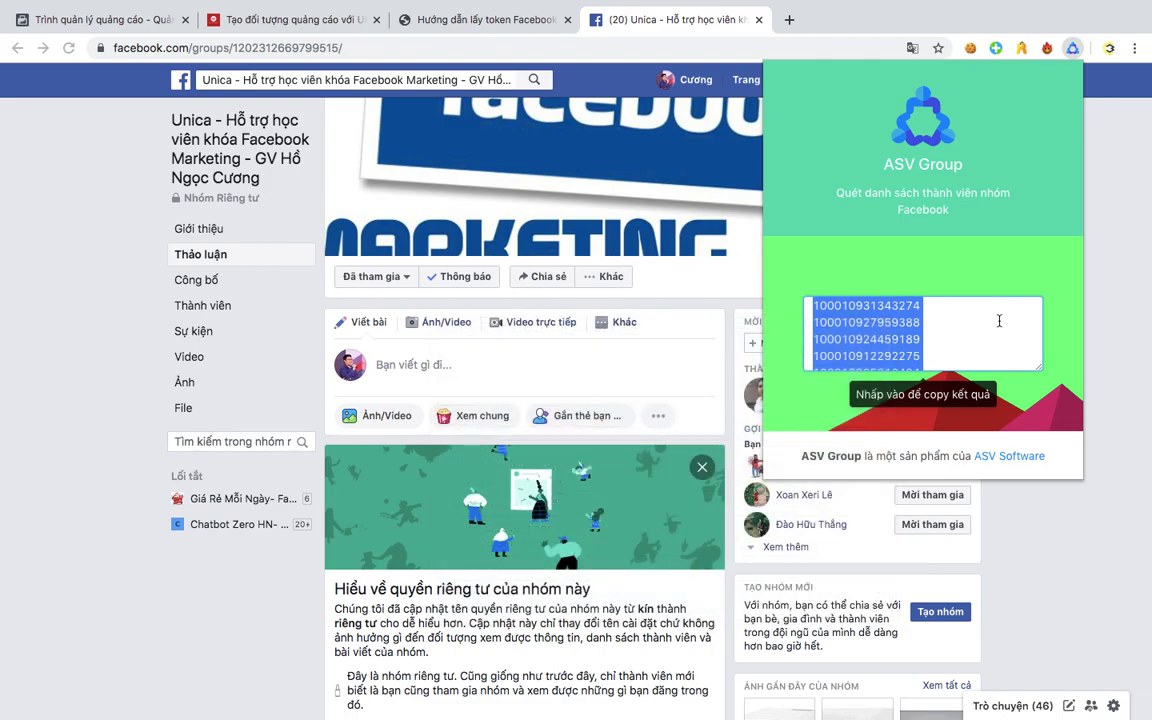
Switch to Microsoft Excel, create a new blank workbook and paste the copied member UIDs starting at cell A1.
{"action": "mouse_move", "coordinate": [617, 710]}
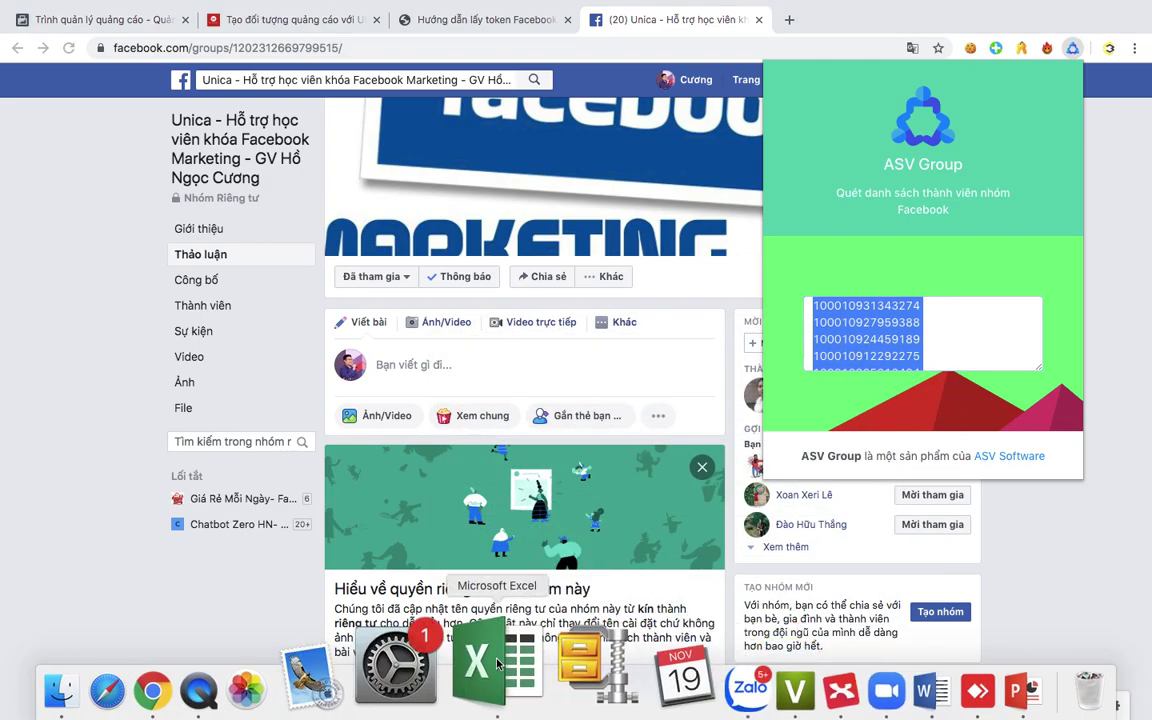
{"action": "left_click", "coordinate": [498, 663]}
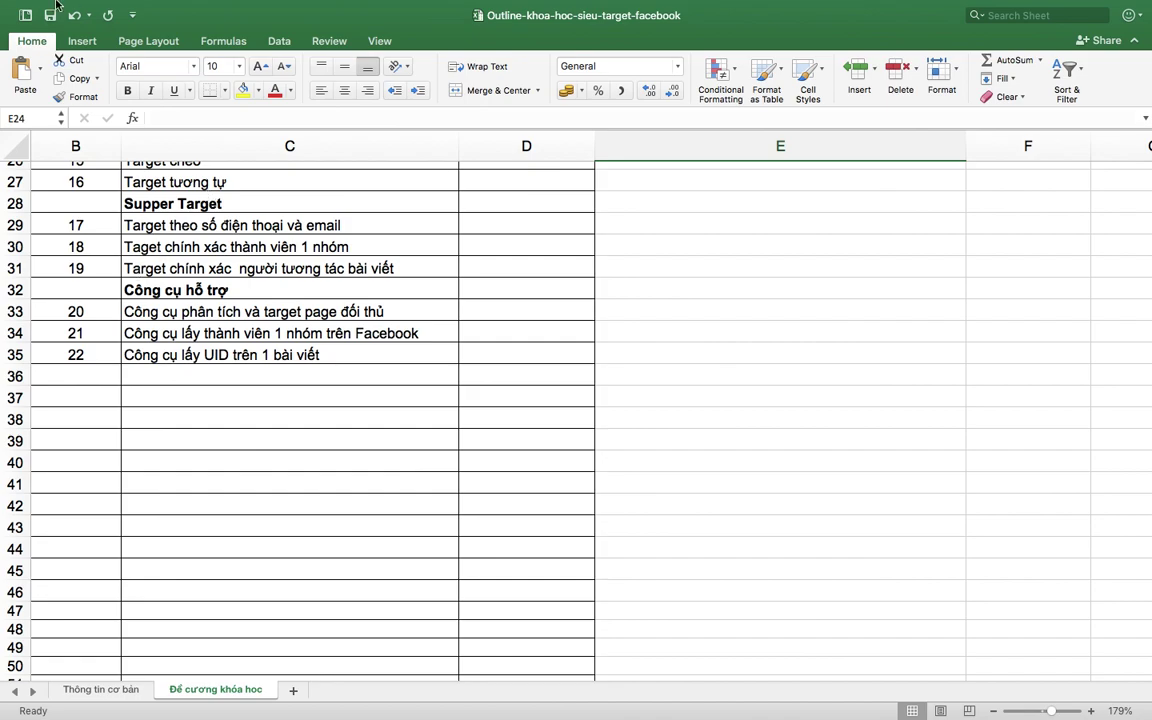
{"action": "left_click", "coordinate": [96, 8]}
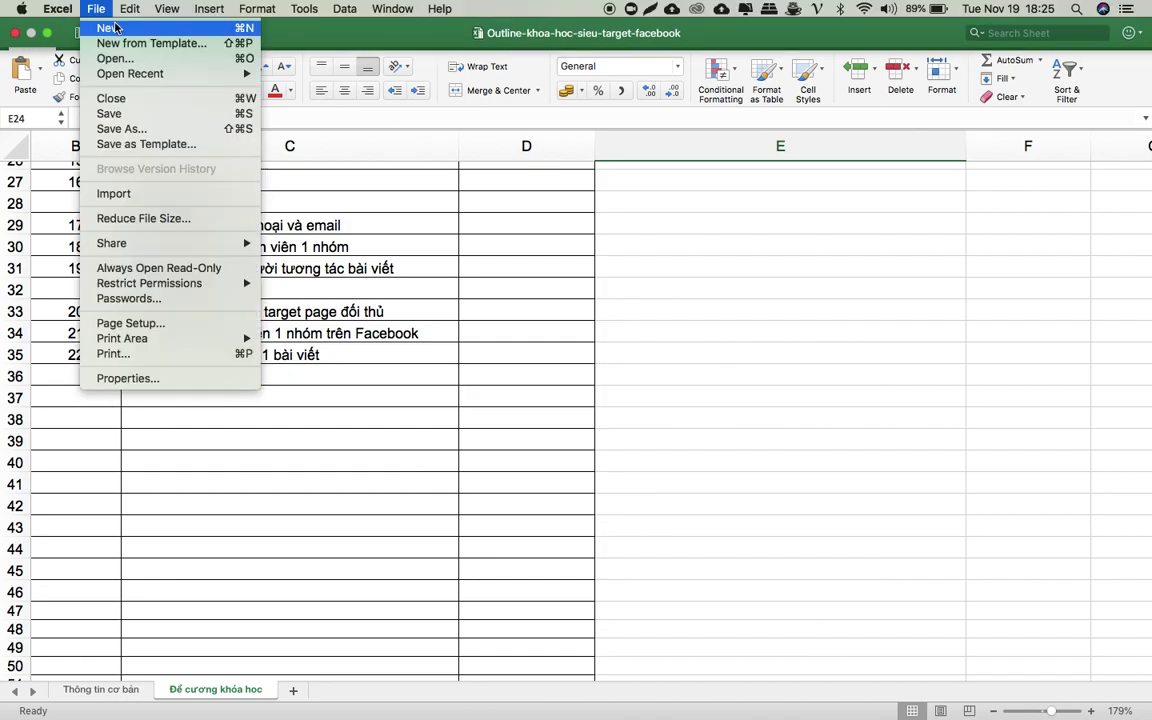
{"action": "left_click", "coordinate": [363, 114]}
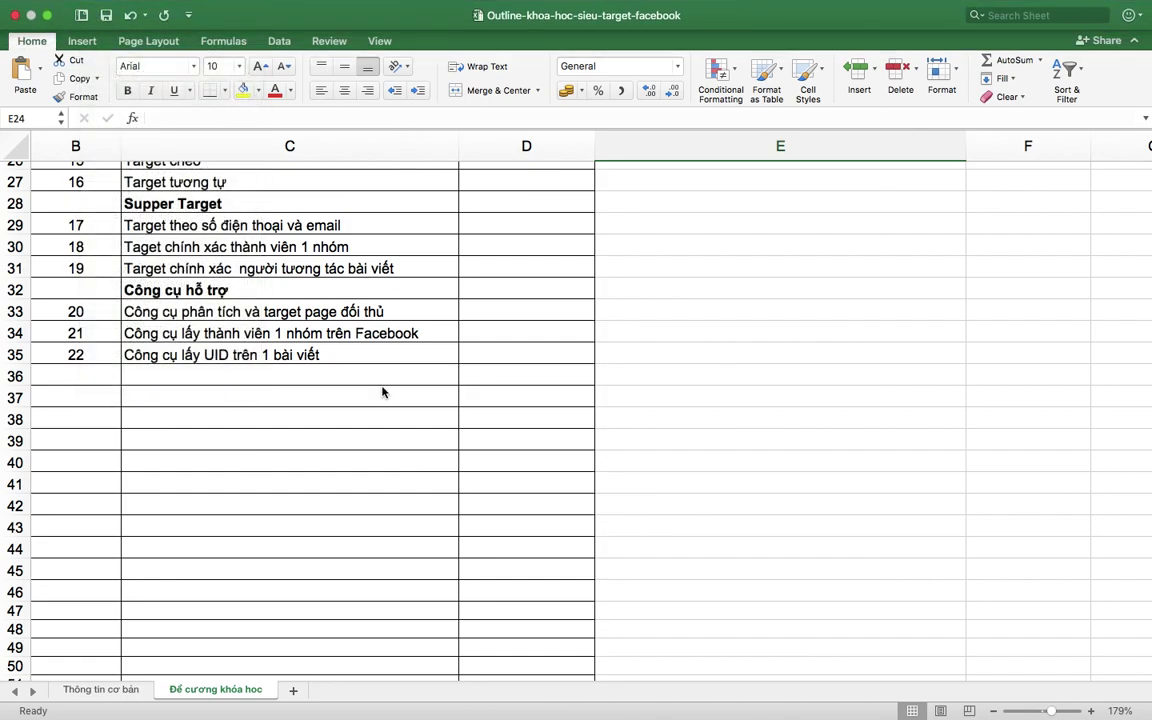
{"action": "key", "text": "super+n"}
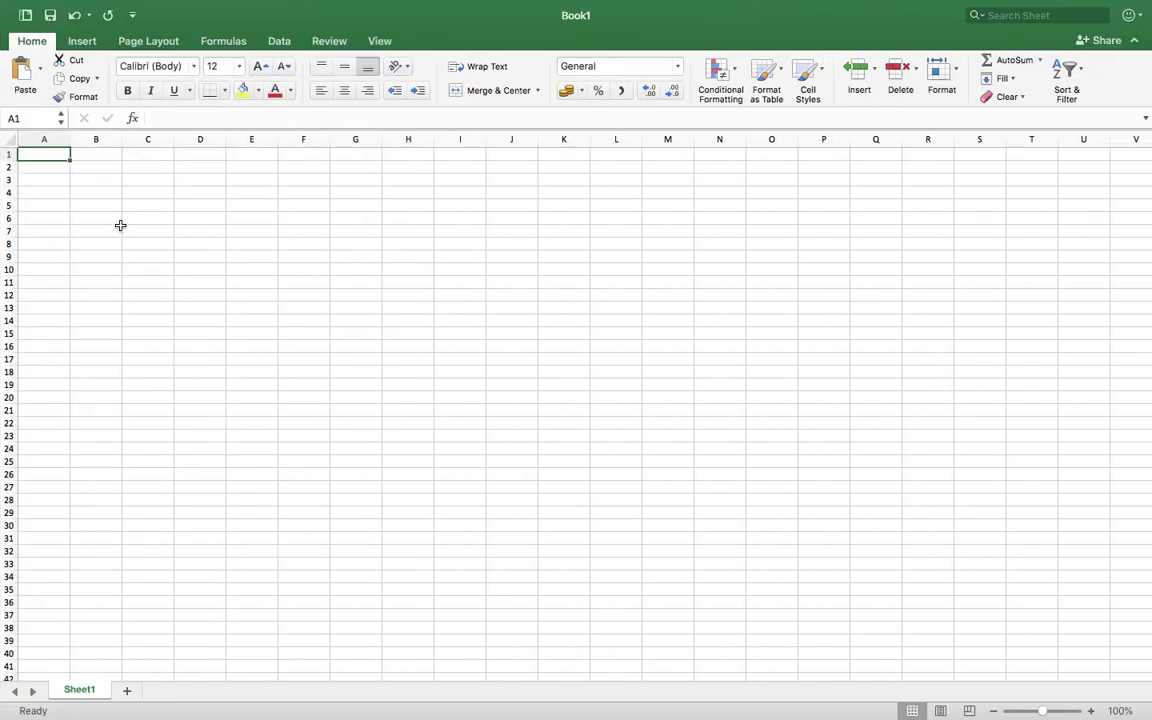
{"action": "key", "text": "super+v"}
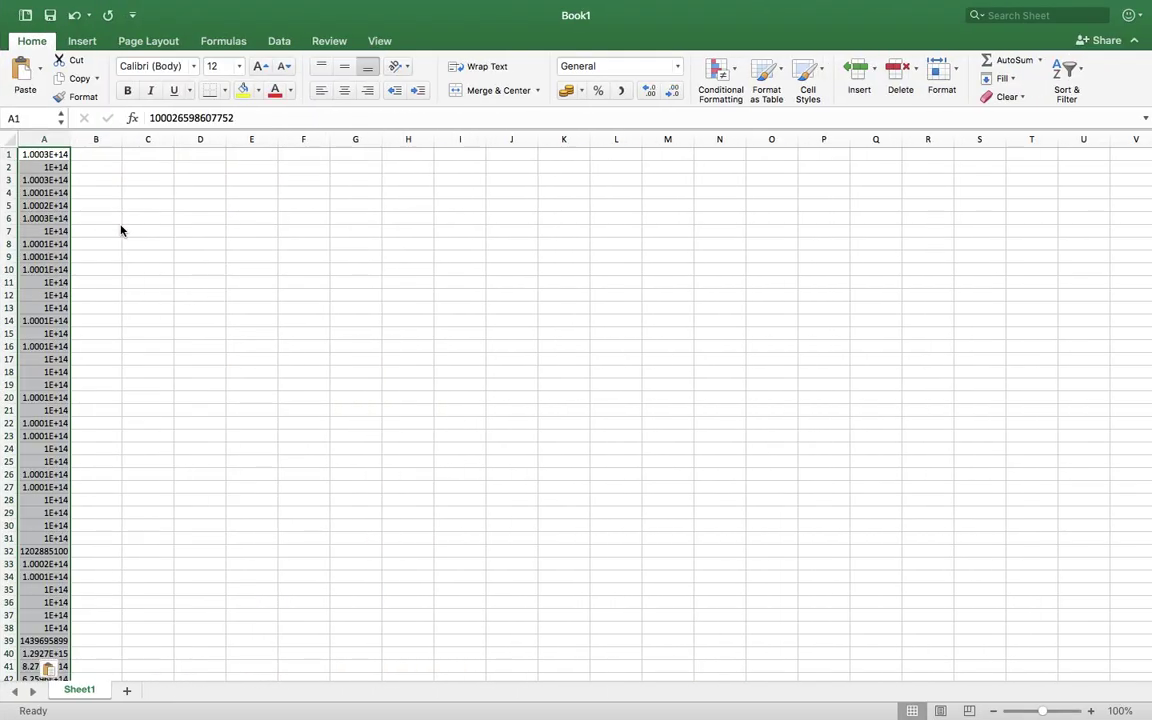
Widen column A and format it as Number with 0 decimal places and the black (1234) style for negative numbers.
{"action": "left_click_drag", "start_coordinate": [70, 140], "coordinate": [124, 145]}
{"action": "left_click", "coordinate": [157, 311]}
{"action": "left_click", "coordinate": [89, 135]}
{"action": "right_click", "coordinate": [89, 135]}
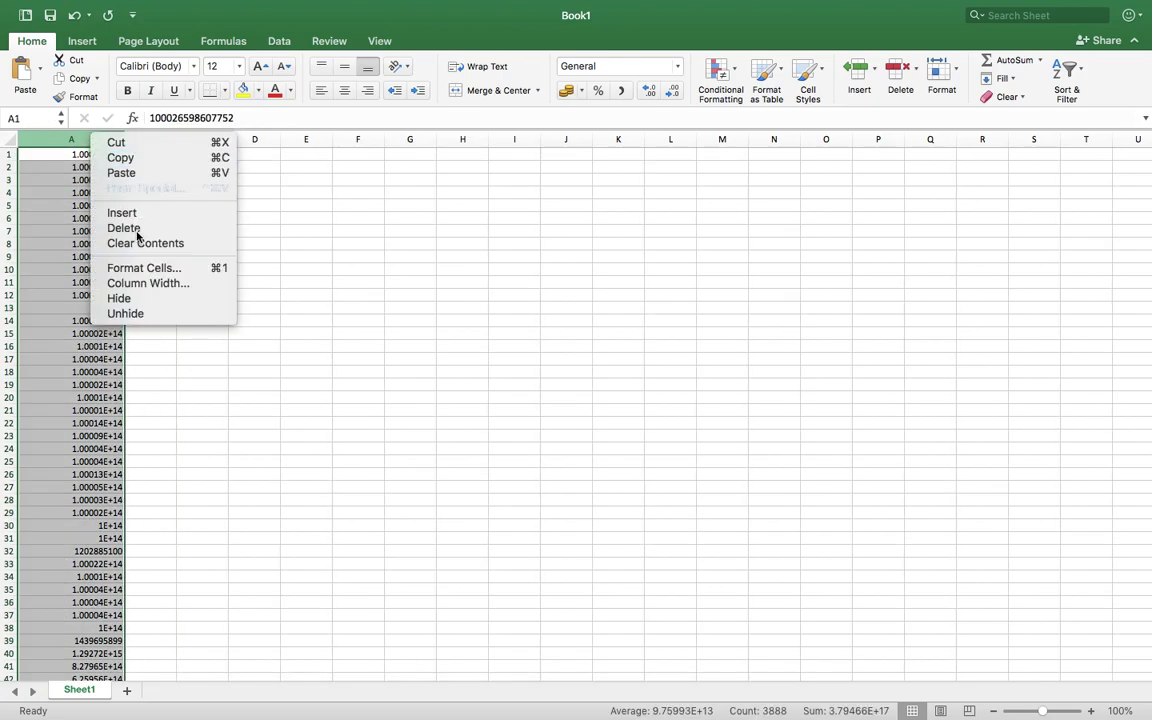
{"action": "left_click", "coordinate": [146, 268]}
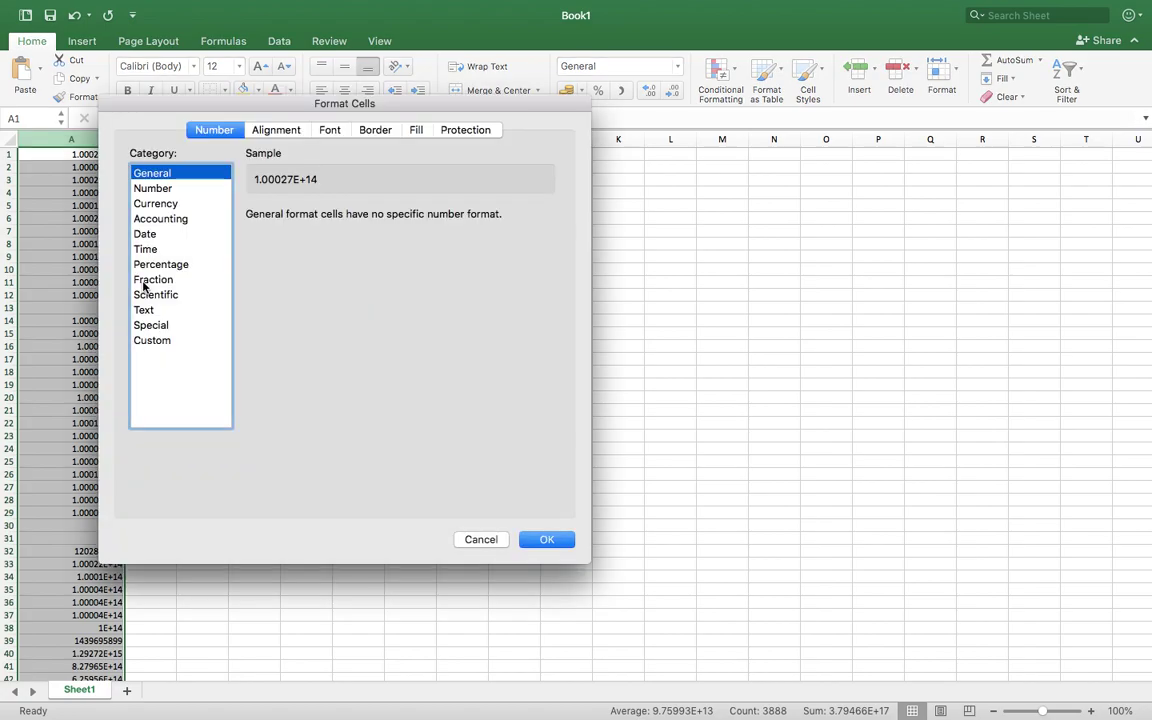
{"action": "left_click", "coordinate": [146, 187]}
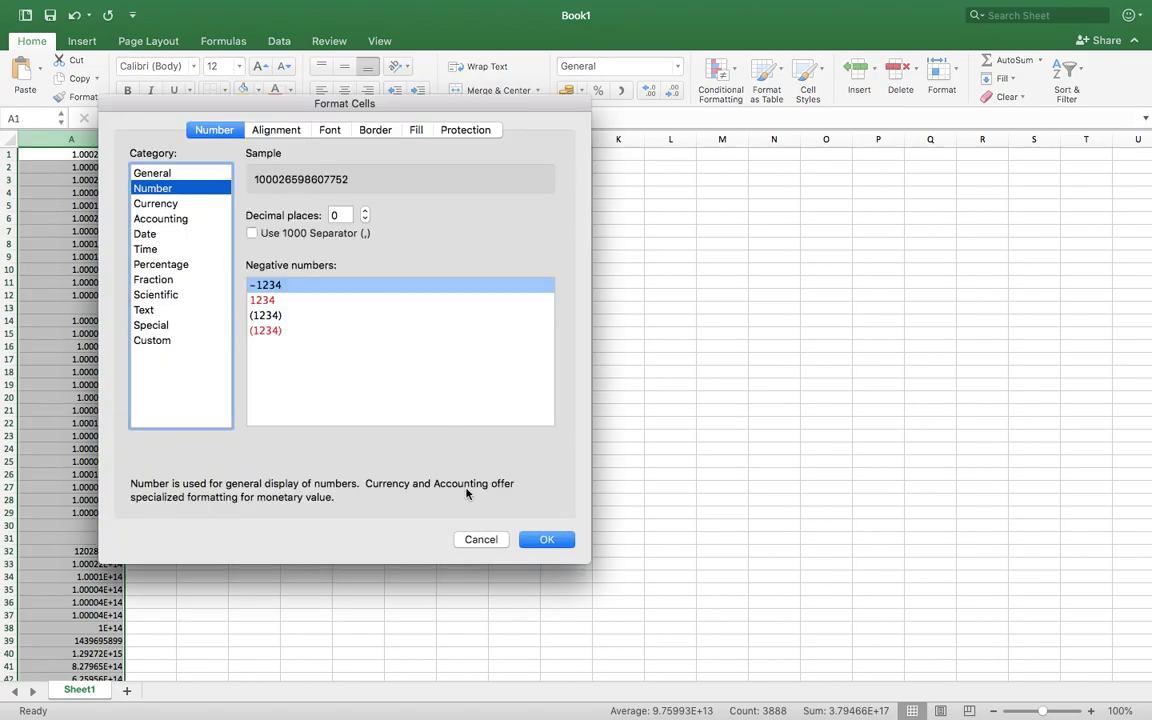
{"action": "left_click", "coordinate": [280, 316]}
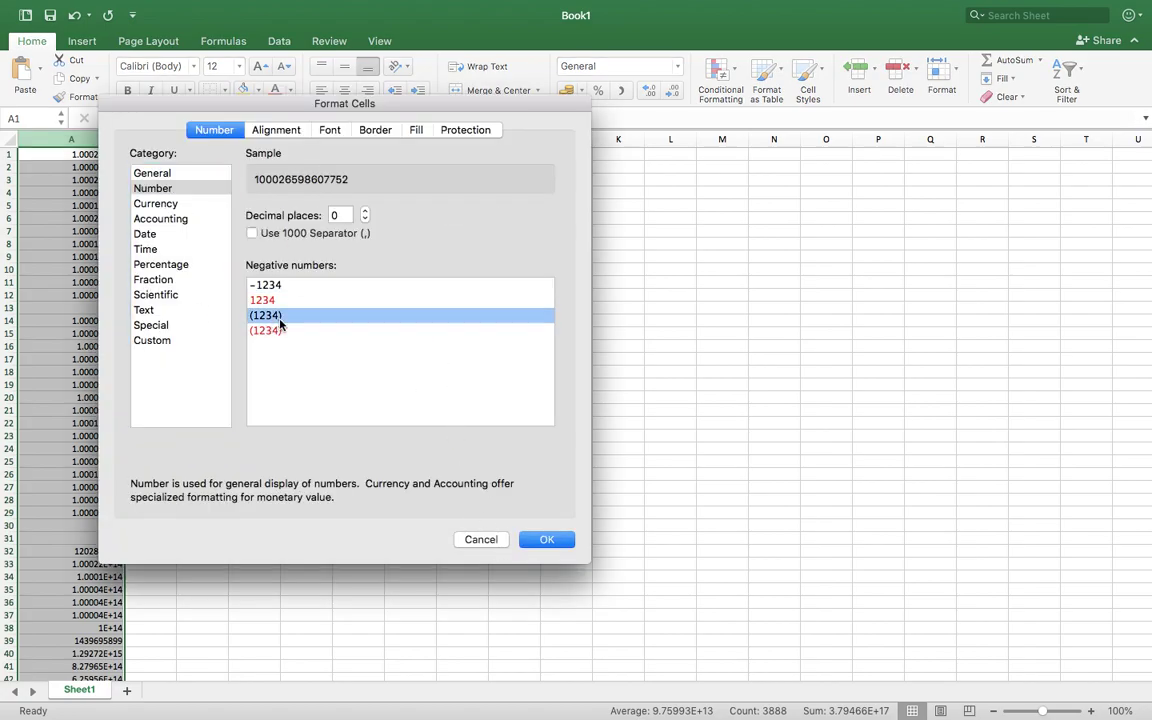
{"action": "left_click", "coordinate": [548, 538]}
{"action": "left_click", "coordinate": [98, 459]}
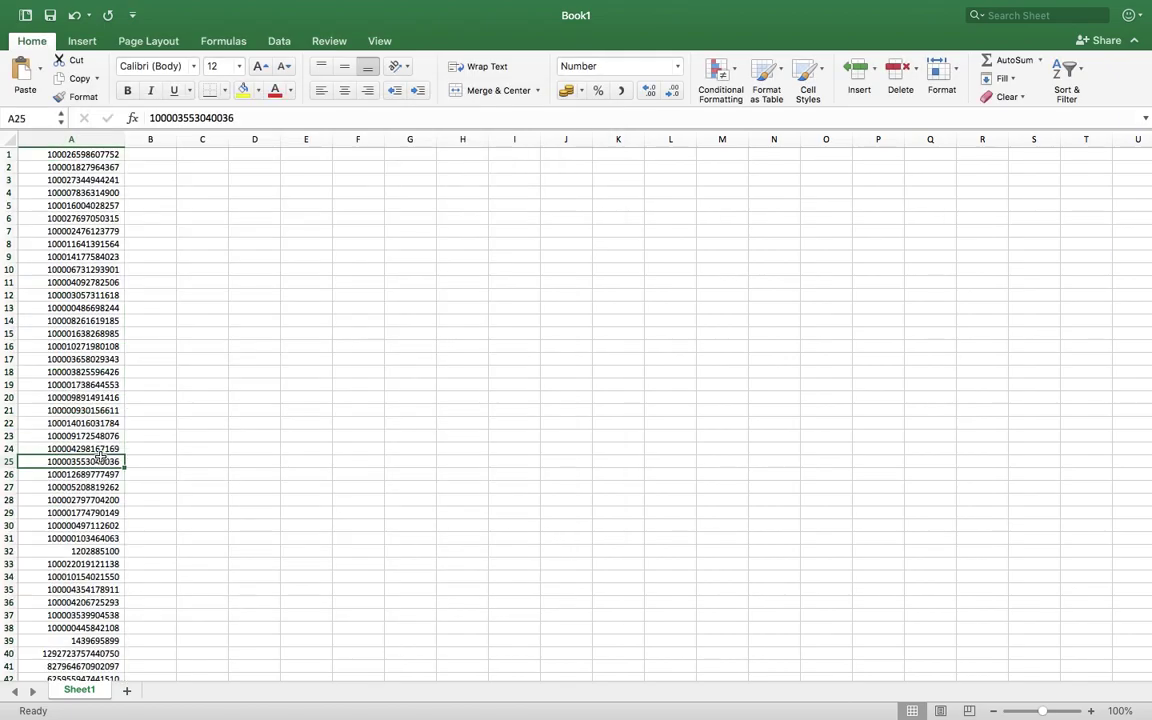
Examine the pasted UID list in column A down to its end to gauge how many members it holds.
{"action": "scroll", "coordinate": [100, 458], "scroll_direction": "down", "scroll_amount": 20}
{"action": "scroll", "coordinate": [100, 457], "scroll_direction": "down", "scroll_amount": 15}
{"action": "scroll", "coordinate": [100, 457], "scroll_direction": "right", "scroll_amount": 4}
{"action": "scroll", "coordinate": [100, 457], "scroll_direction": "left", "scroll_amount": 4}
{"action": "scroll", "coordinate": [100, 457], "scroll_direction": "down", "scroll_amount": 20}
{"action": "scroll", "coordinate": [100, 457], "scroll_direction": "down", "scroll_amount": 20}
{"action": "scroll", "coordinate": [961, 429], "scroll_direction": "down", "scroll_amount": 20}
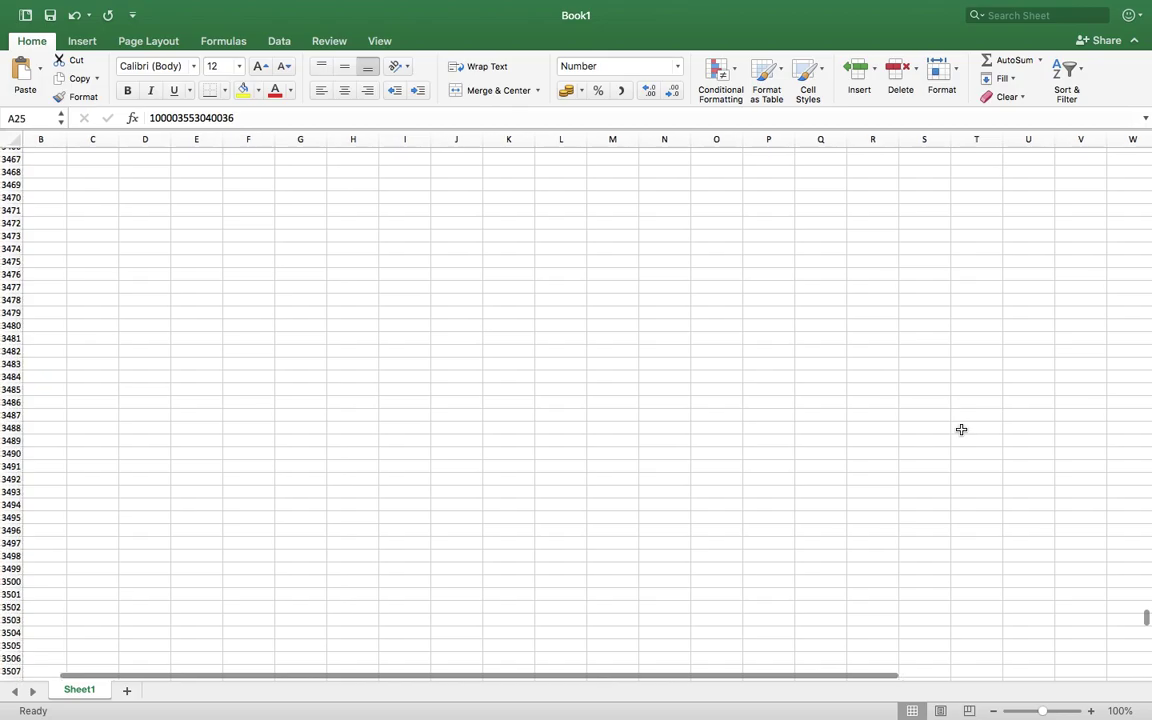
{"action": "scroll", "coordinate": [961, 429], "scroll_direction": "left", "scroll_amount": 2}
{"action": "scroll", "coordinate": [961, 429], "scroll_direction": "up", "scroll_amount": 20}
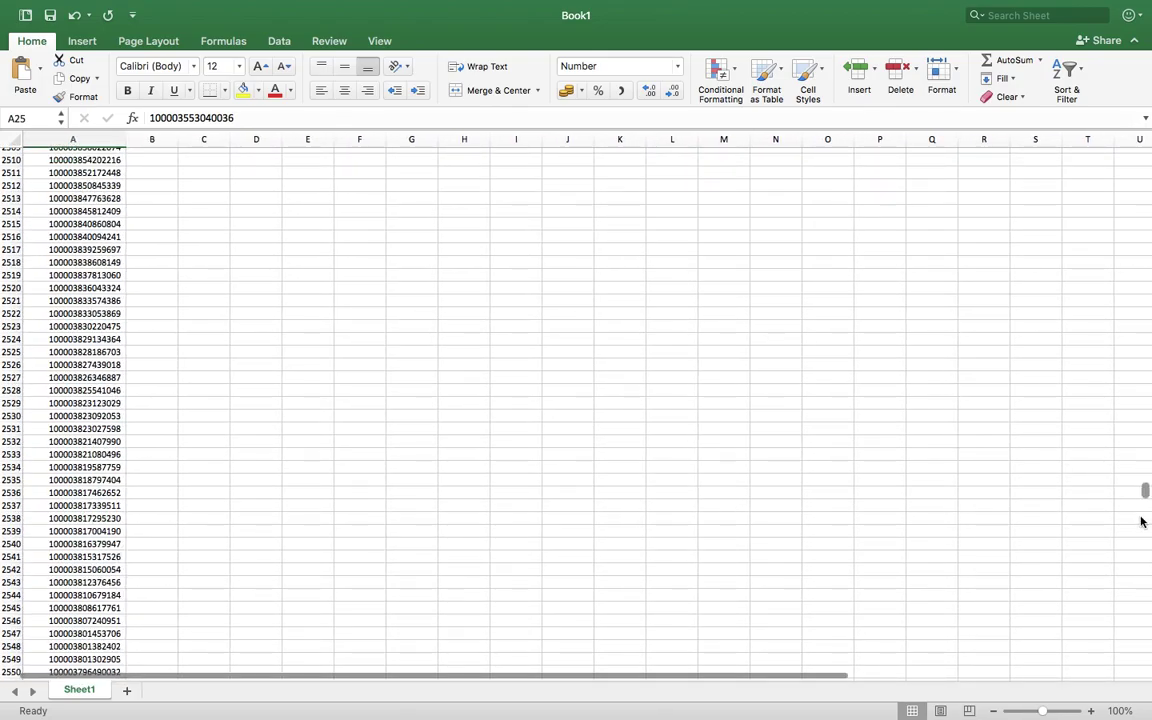
{"action": "left_click_drag", "start_coordinate": [1145, 500], "coordinate": [895, 585]}
{"action": "left_click", "coordinate": [207, 423]}
{"action": "scroll", "coordinate": [182, 404], "scroll_direction": "up", "scroll_amount": 20}
{"action": "scroll", "coordinate": [182, 404], "scroll_direction": "up", "scroll_amount": 10}
Switch to Chrome and review the AI Target token guide, the ads manager and the AutoAds audience creation page.
{"action": "key", "text": "ctrl+Up"}
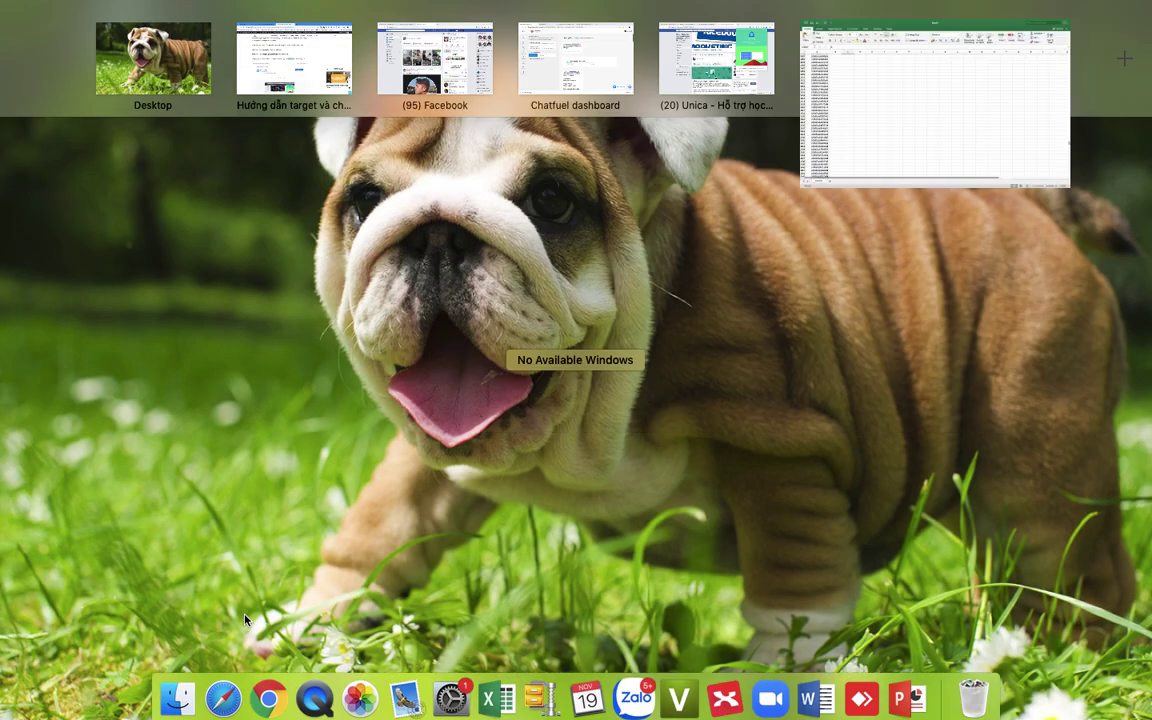
{"action": "left_click", "coordinate": [731, 82]}
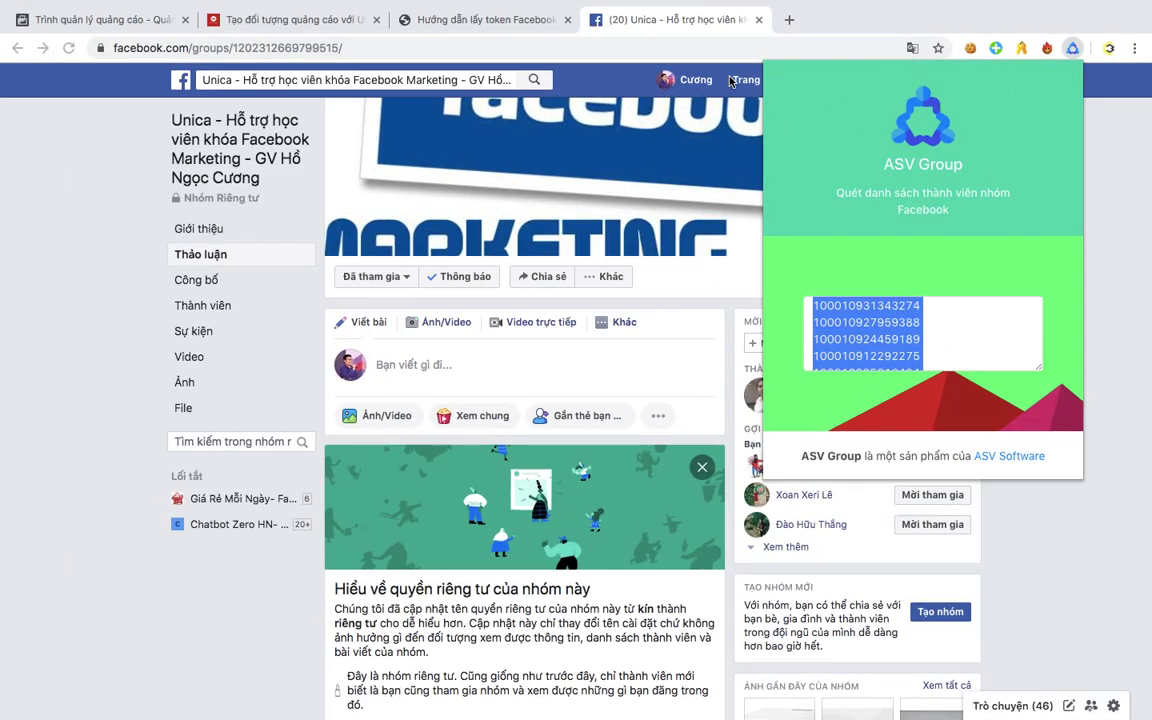
{"action": "left_click", "coordinate": [442, 20]}
{"action": "scroll", "coordinate": [335, 461], "scroll_direction": "down", "scroll_amount": 3}
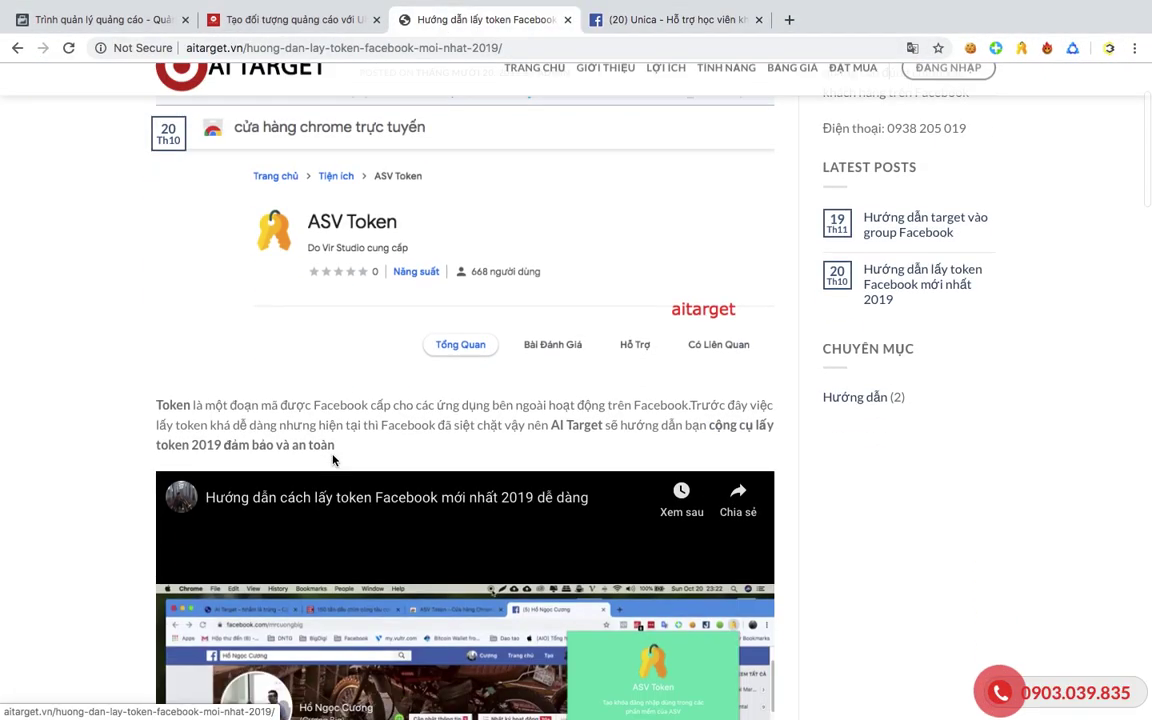
{"action": "scroll", "coordinate": [303, 252], "scroll_direction": "down", "scroll_amount": 6}
{"action": "scroll", "coordinate": [334, 246], "scroll_direction": "down", "scroll_amount": 6}
{"action": "scroll", "coordinate": [334, 244], "scroll_direction": "up", "scroll_amount": 15}
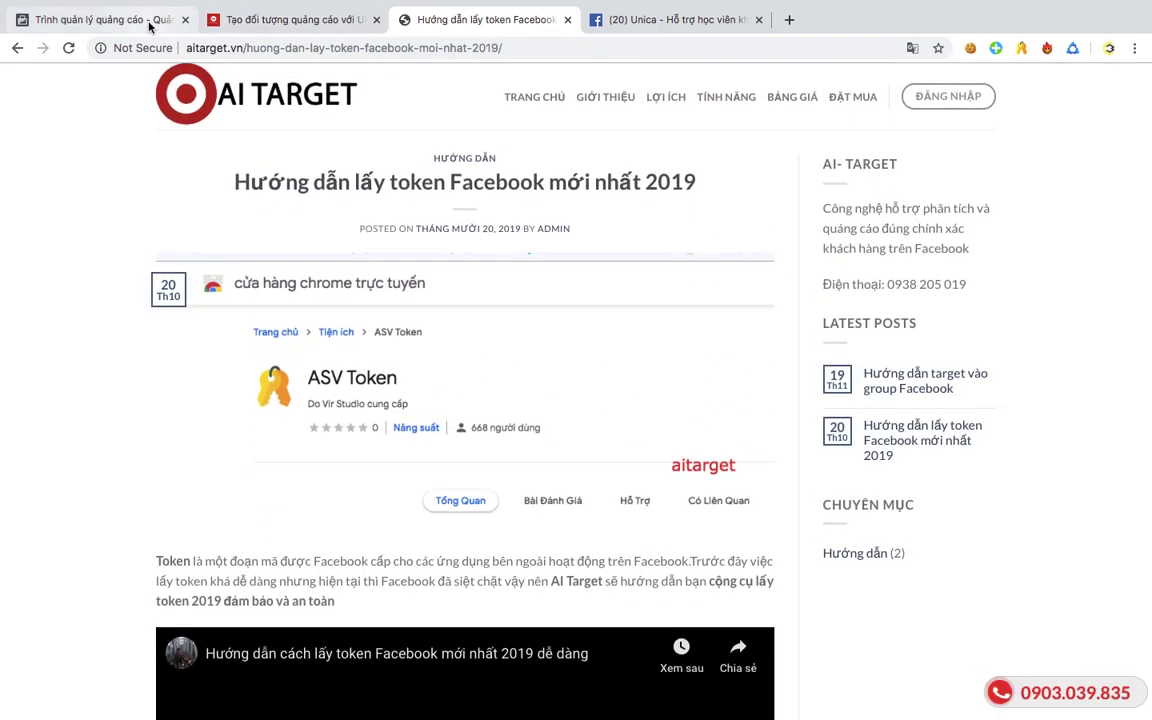
{"action": "left_click", "coordinate": [160, 20]}
{"action": "left_click", "coordinate": [279, 20]}
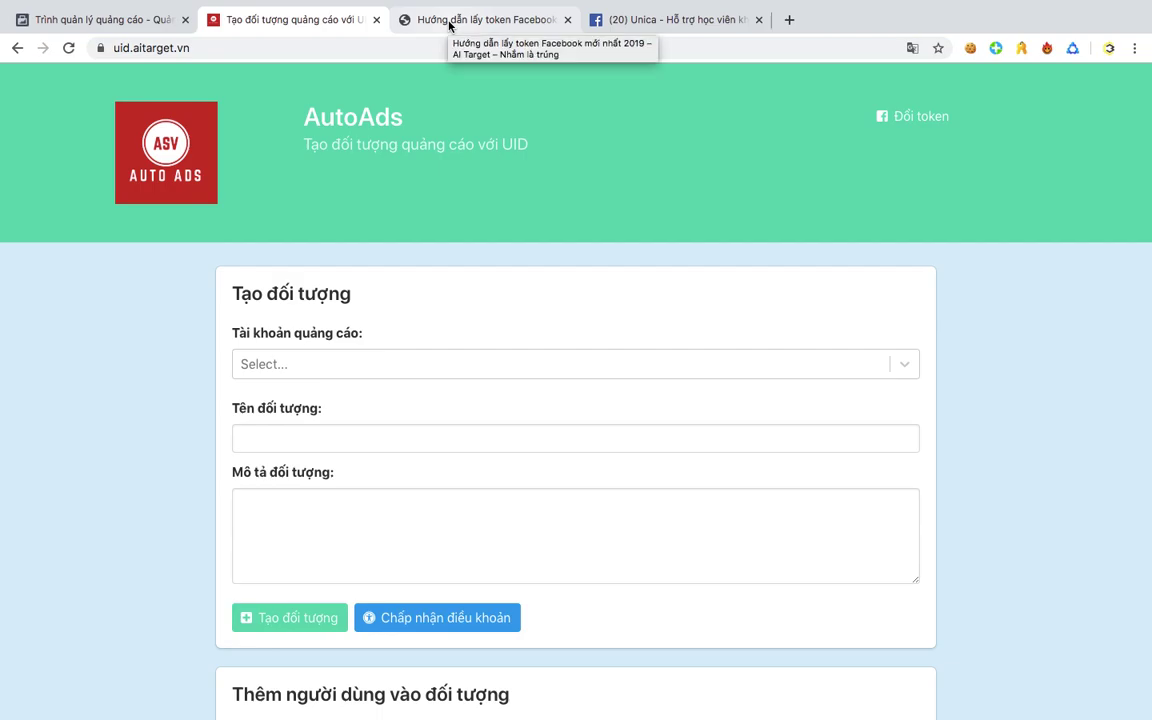
Switch to the cuongbig.com group-targeting guide and read Bước 3 on adding the group members to the Facebook ad account.
{"action": "key", "text": "ctrl+Up"}
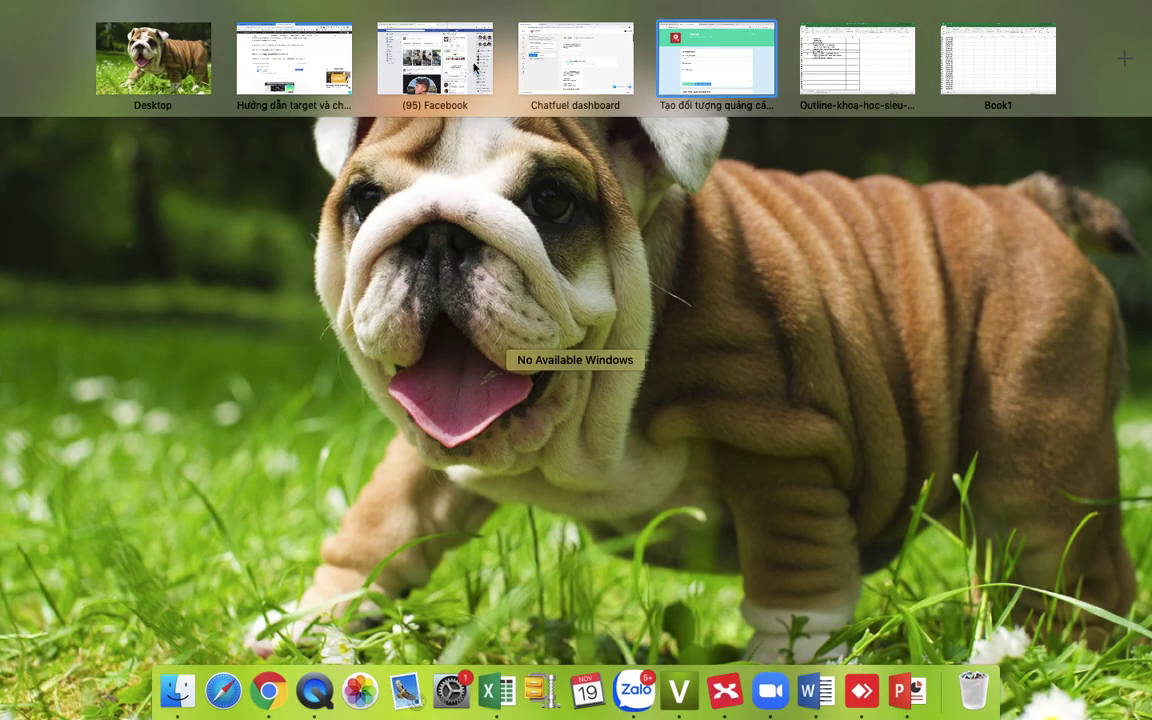
{"action": "left_click", "coordinate": [270, 68]}
{"action": "scroll", "coordinate": [335, 395], "scroll_direction": "down", "scroll_amount": 10}
{"action": "scroll", "coordinate": [335, 395], "scroll_direction": "down", "scroll_amount": 8}
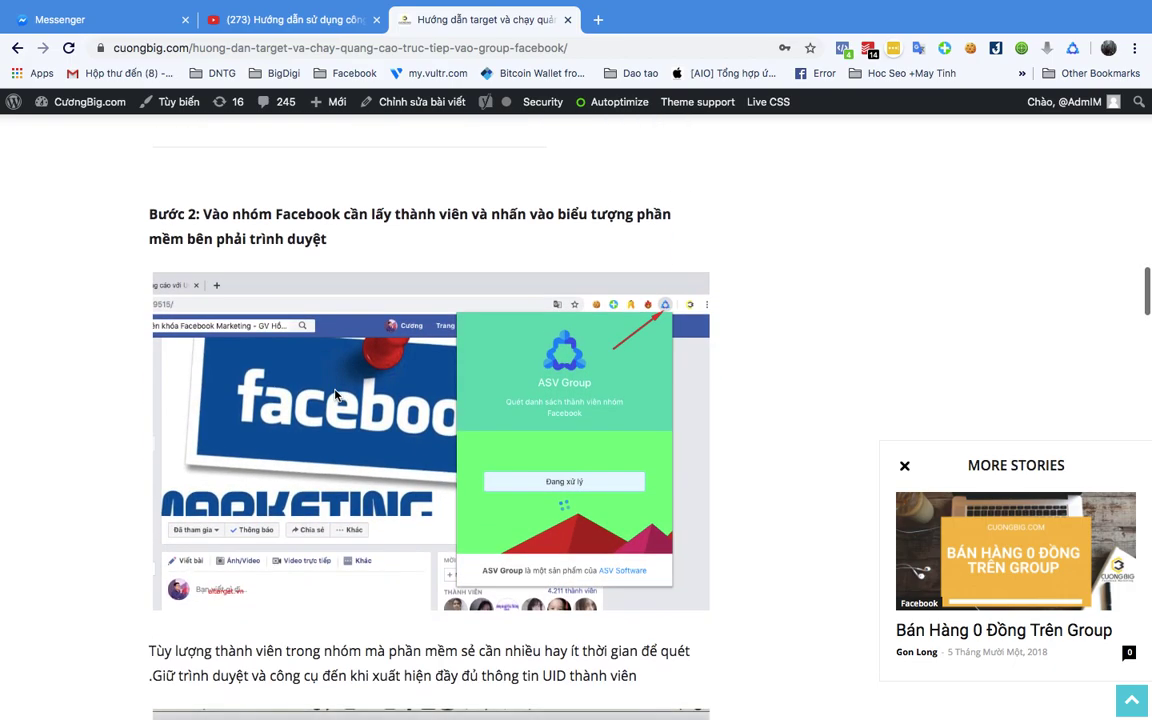
{"action": "scroll", "coordinate": [335, 395], "scroll_direction": "down", "scroll_amount": 3}
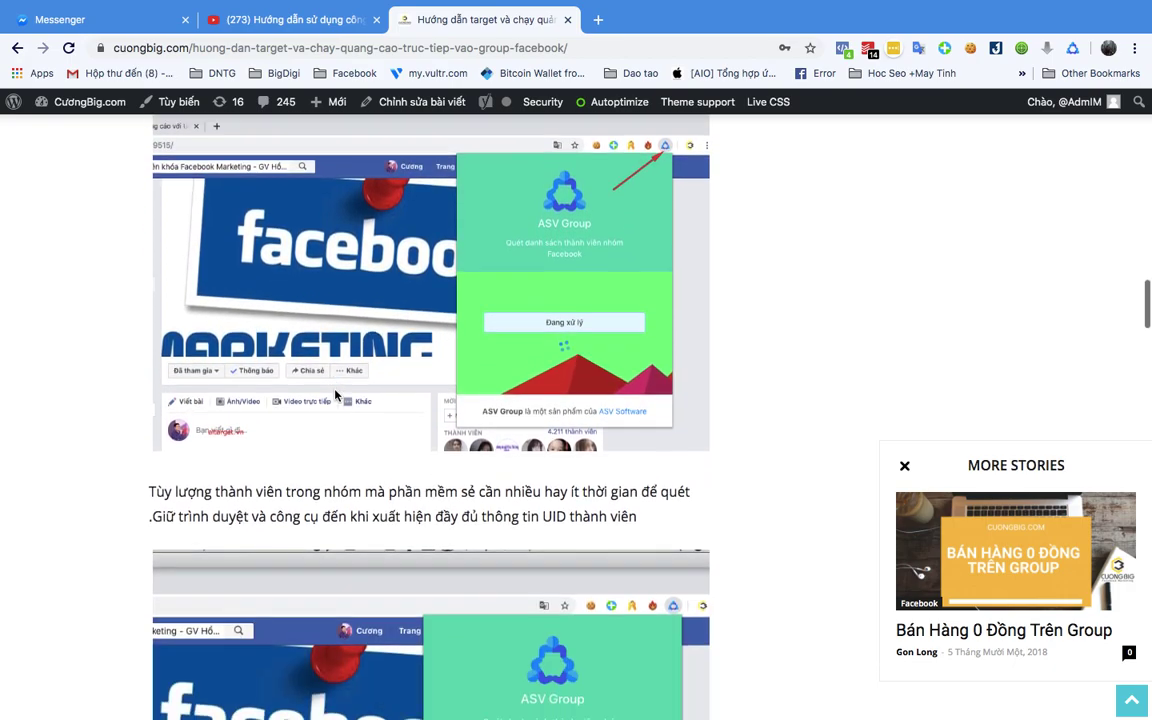
{"action": "scroll", "coordinate": [335, 395], "scroll_direction": "down", "scroll_amount": 10}
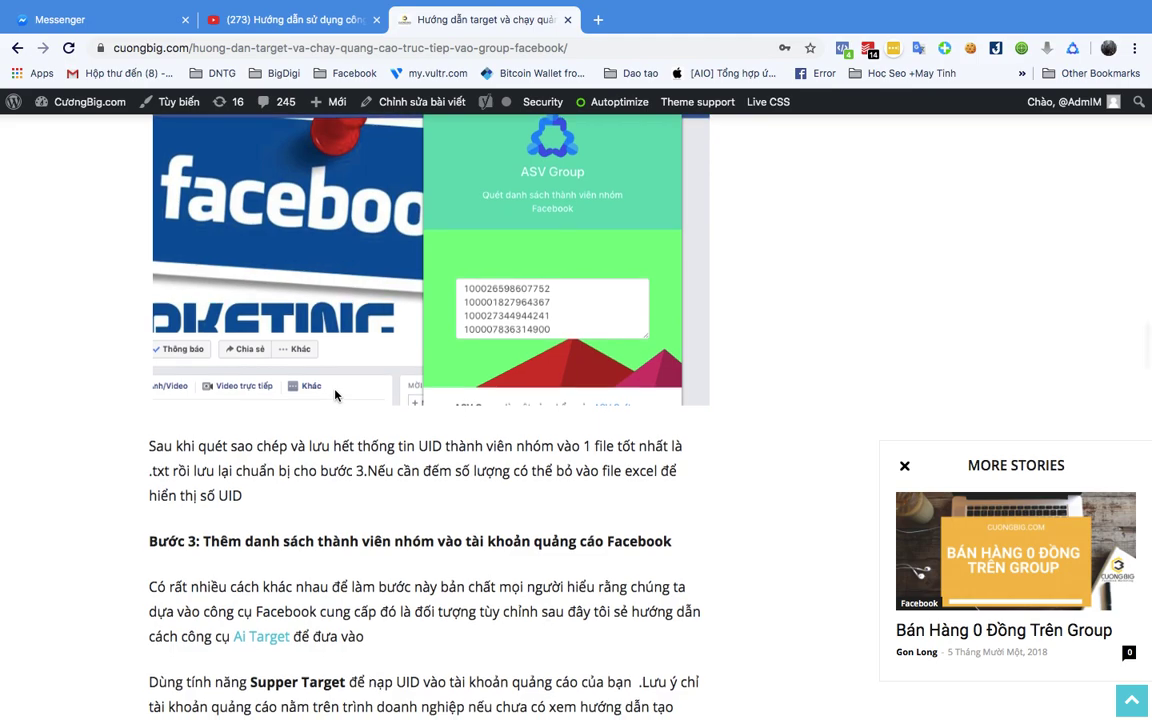
{"action": "scroll", "coordinate": [335, 395], "scroll_direction": "down", "scroll_amount": 7}
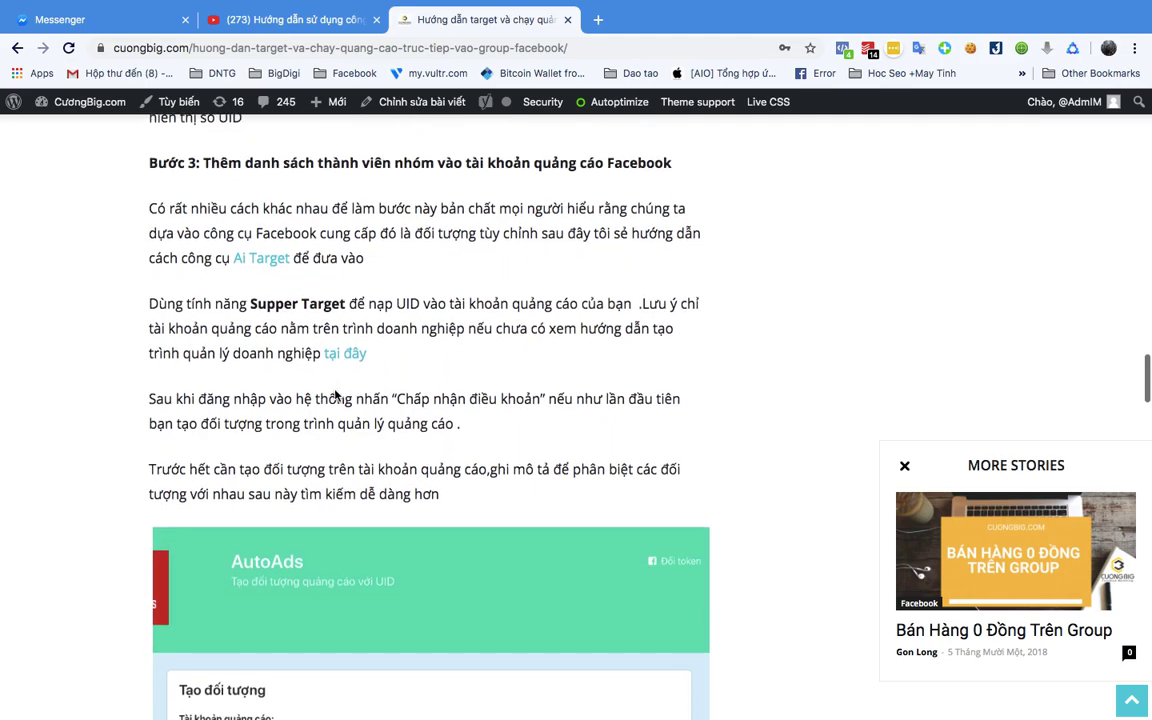
{"action": "scroll", "coordinate": [335, 390], "scroll_direction": "down", "scroll_amount": 1}
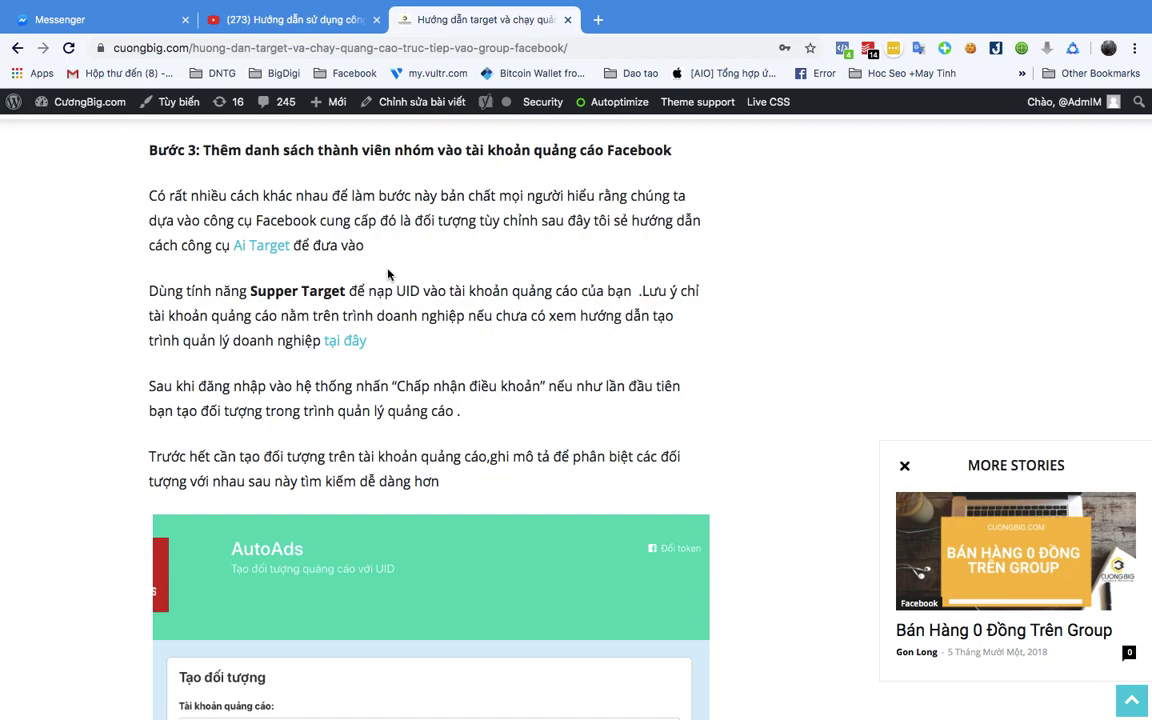
Switch to the other Chrome window, find Bước 3 in its copy of the cuongbig.com guide and open the Ai Target link.
{"action": "key", "text": "ctrl+Up"}
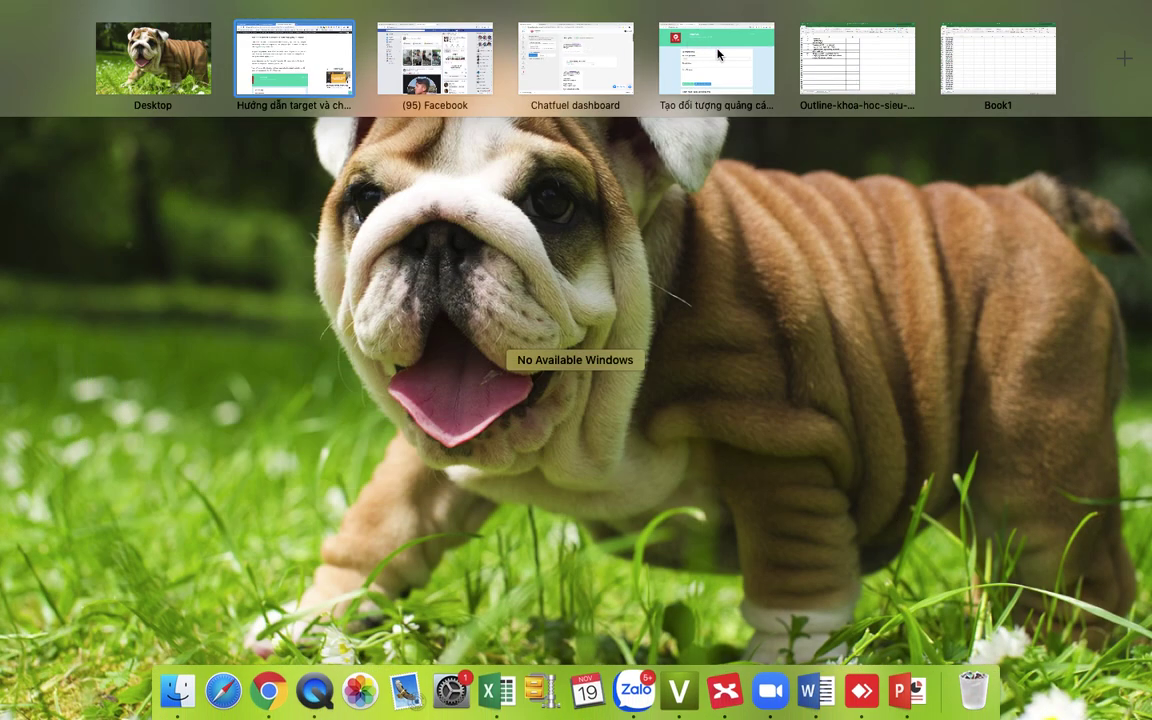
{"action": "left_click", "coordinate": [467, 82]}
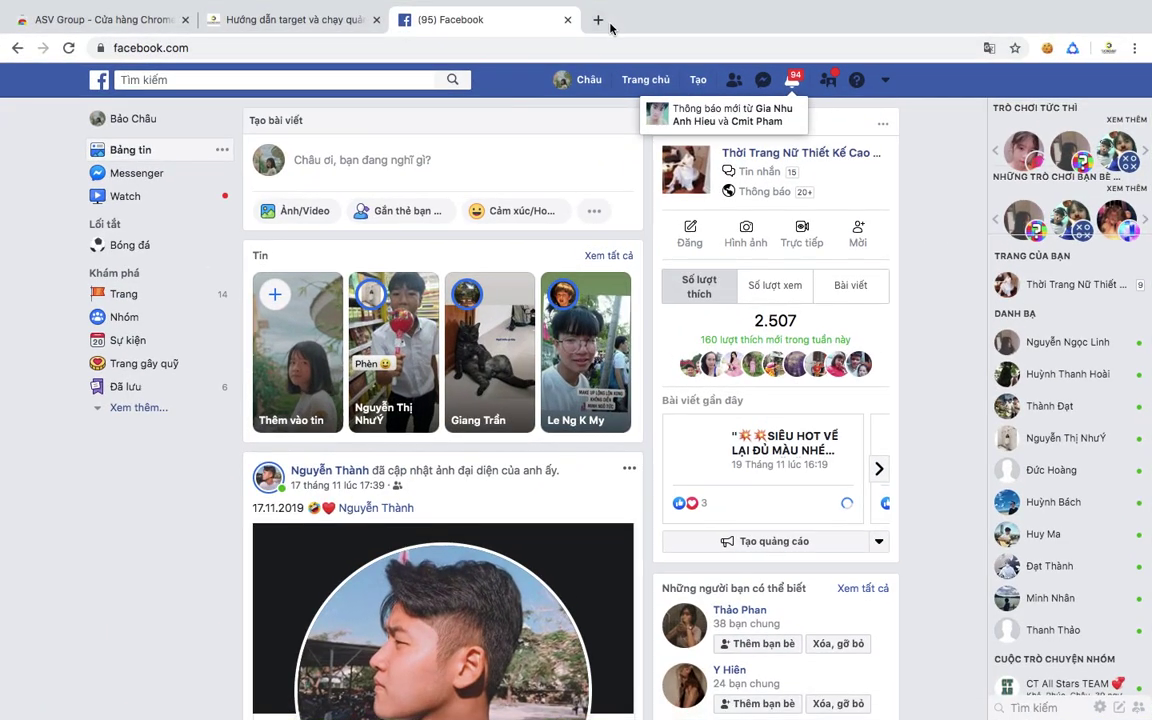
{"action": "left_click", "coordinate": [265, 21]}
{"action": "scroll", "coordinate": [314, 402], "scroll_direction": "down", "scroll_amount": 15}
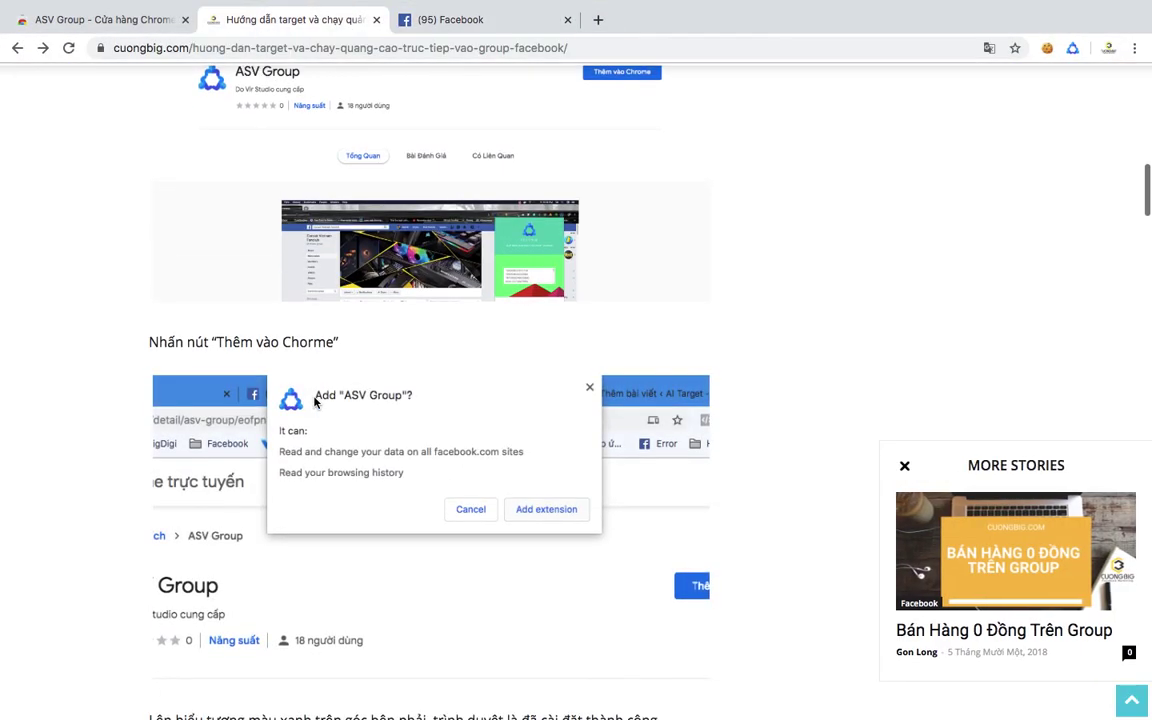
{"action": "scroll", "coordinate": [314, 398], "scroll_direction": "down", "scroll_amount": 5}
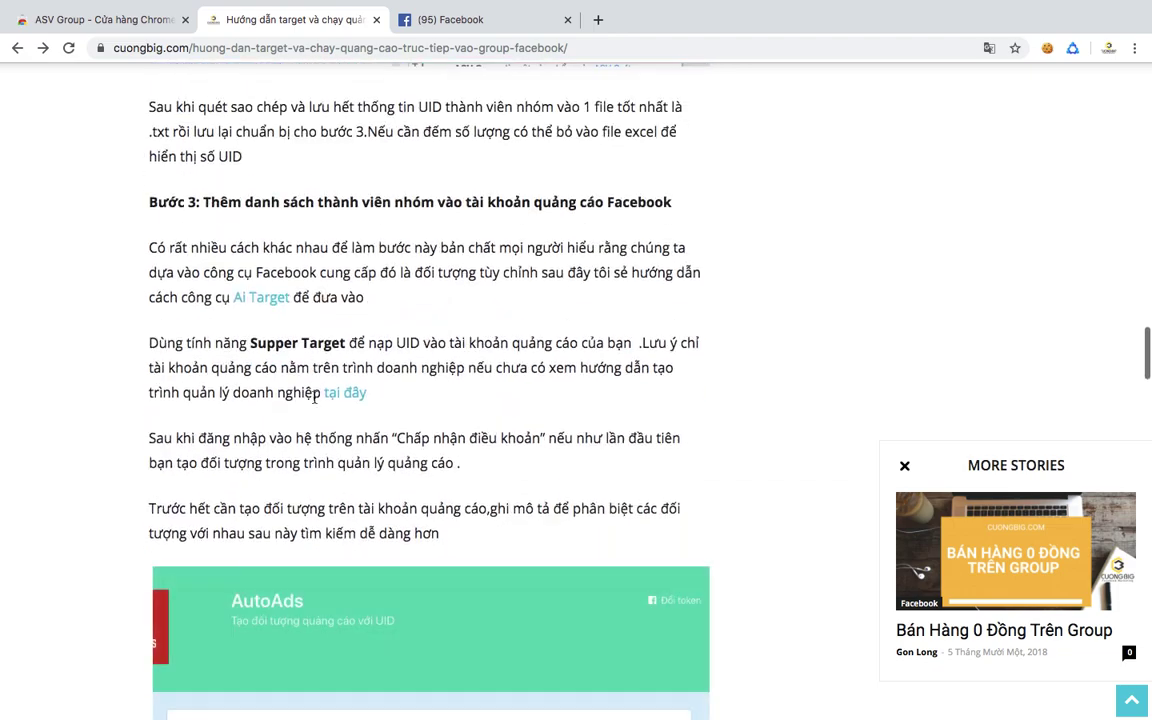
{"action": "left_click", "coordinate": [262, 298]}
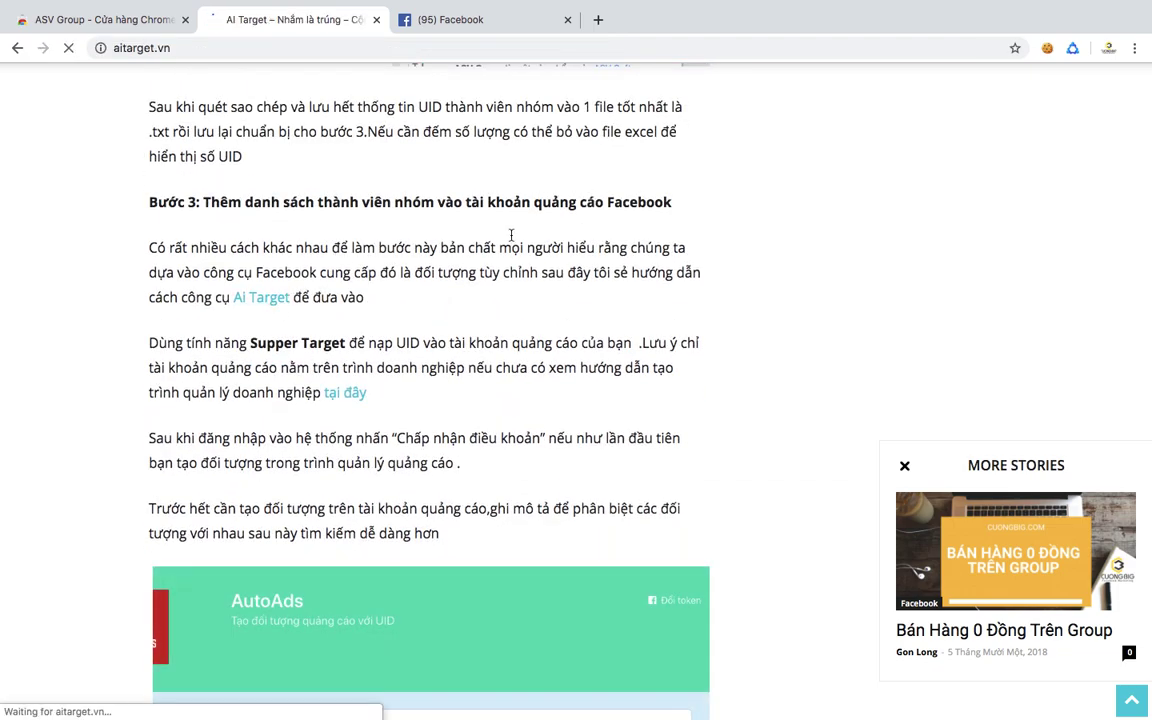
Look over the AI Target home page, including its features, the three simple steps and the pricing section.
{"action": "scroll", "coordinate": [254, 319], "scroll_direction": "down", "scroll_amount": 8}
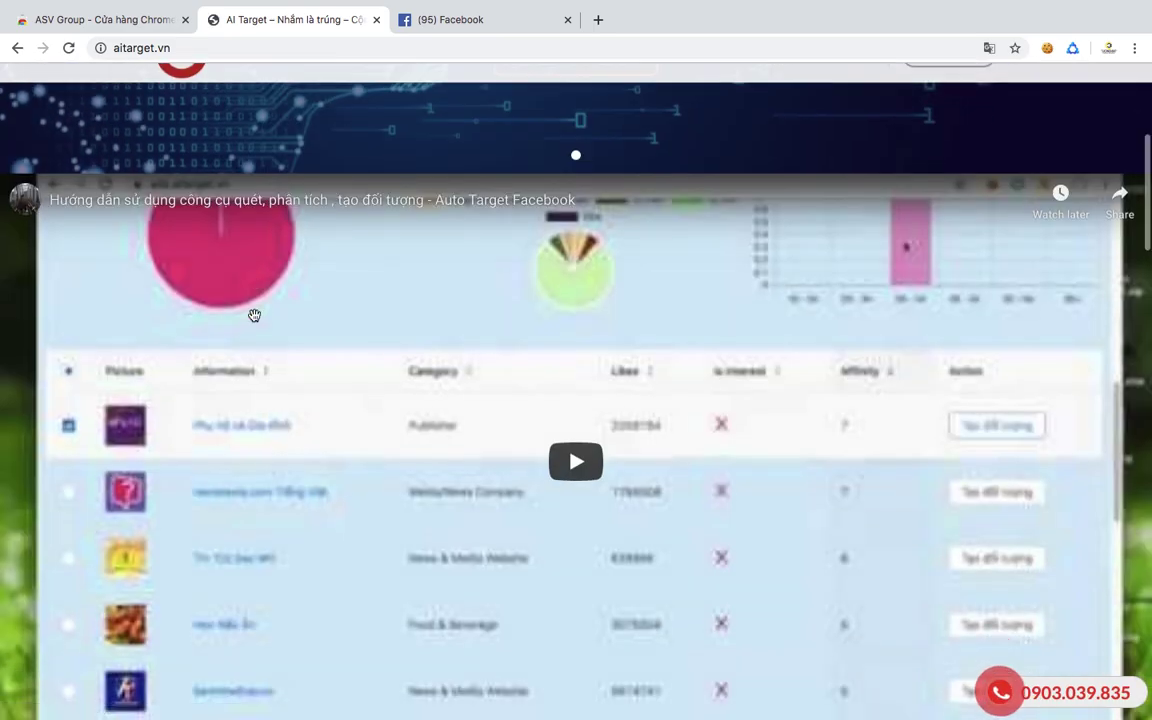
{"action": "scroll", "coordinate": [254, 319], "scroll_direction": "down", "scroll_amount": 3}
{"action": "scroll", "coordinate": [254, 319], "scroll_direction": "up", "scroll_amount": 1}
{"action": "scroll", "coordinate": [254, 319], "scroll_direction": "down", "scroll_amount": 4}
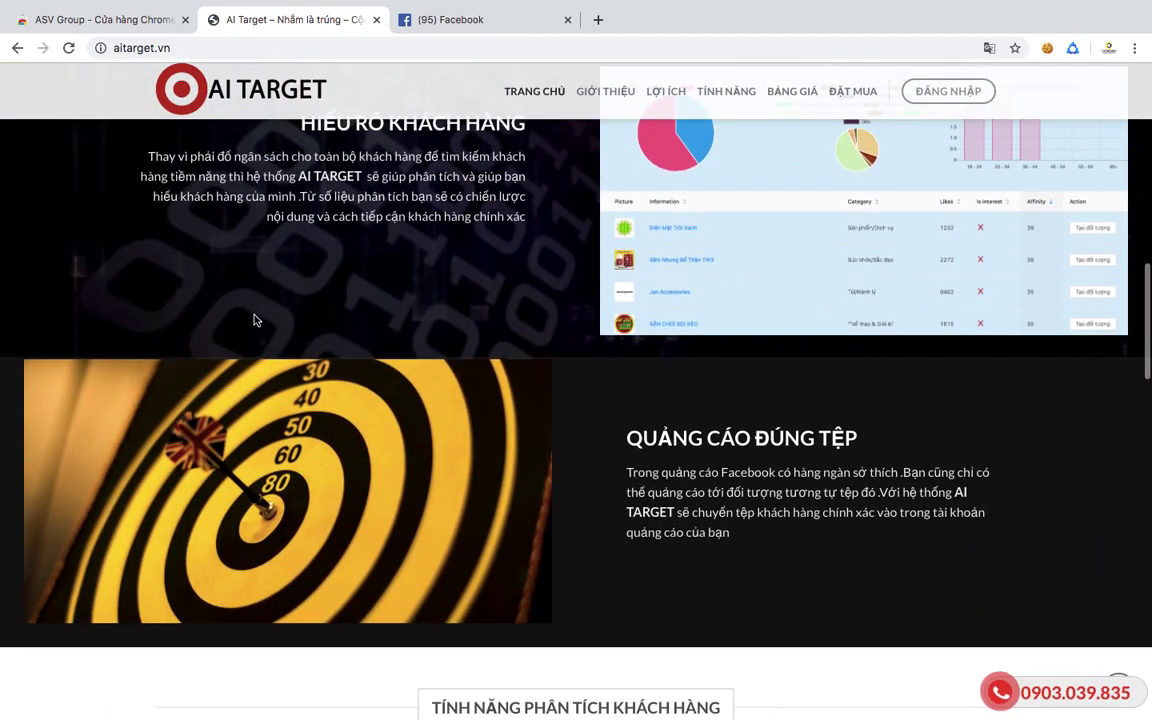
{"action": "scroll", "coordinate": [254, 319], "scroll_direction": "down", "scroll_amount": 2}
{"action": "scroll", "coordinate": [254, 319], "scroll_direction": "down", "scroll_amount": 3}
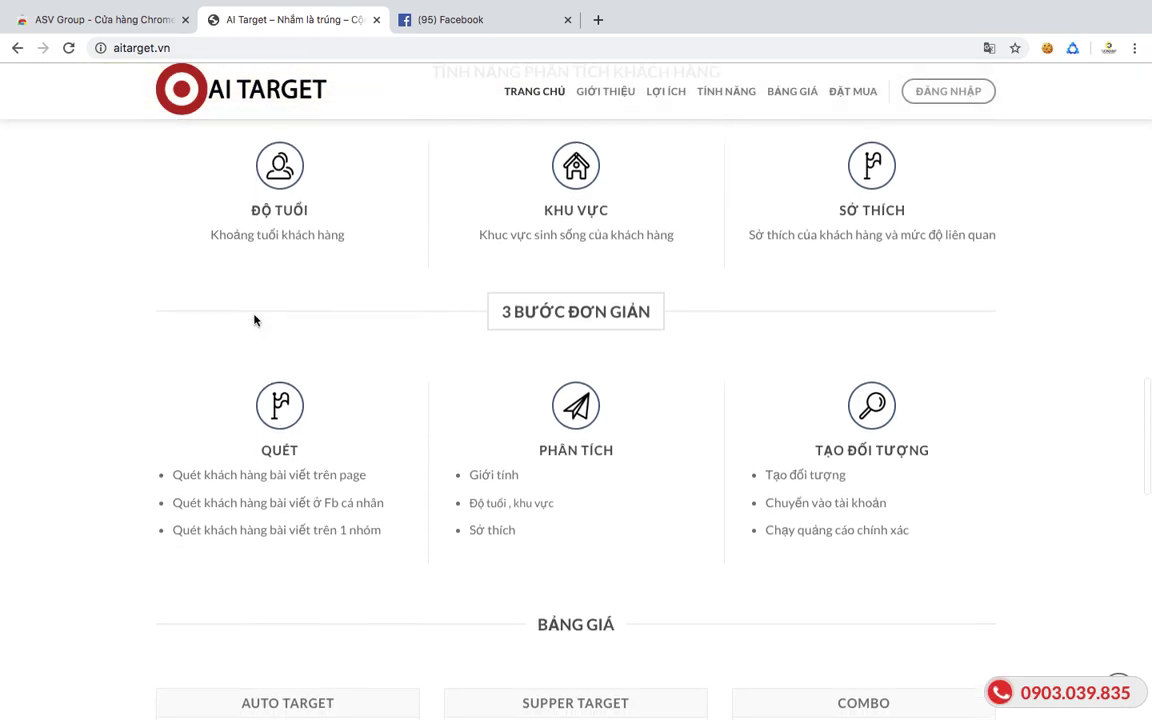
{"action": "scroll", "coordinate": [254, 319], "scroll_direction": "down", "scroll_amount": 2}
{"action": "scroll", "coordinate": [254, 319], "scroll_direction": "up", "scroll_amount": 8}
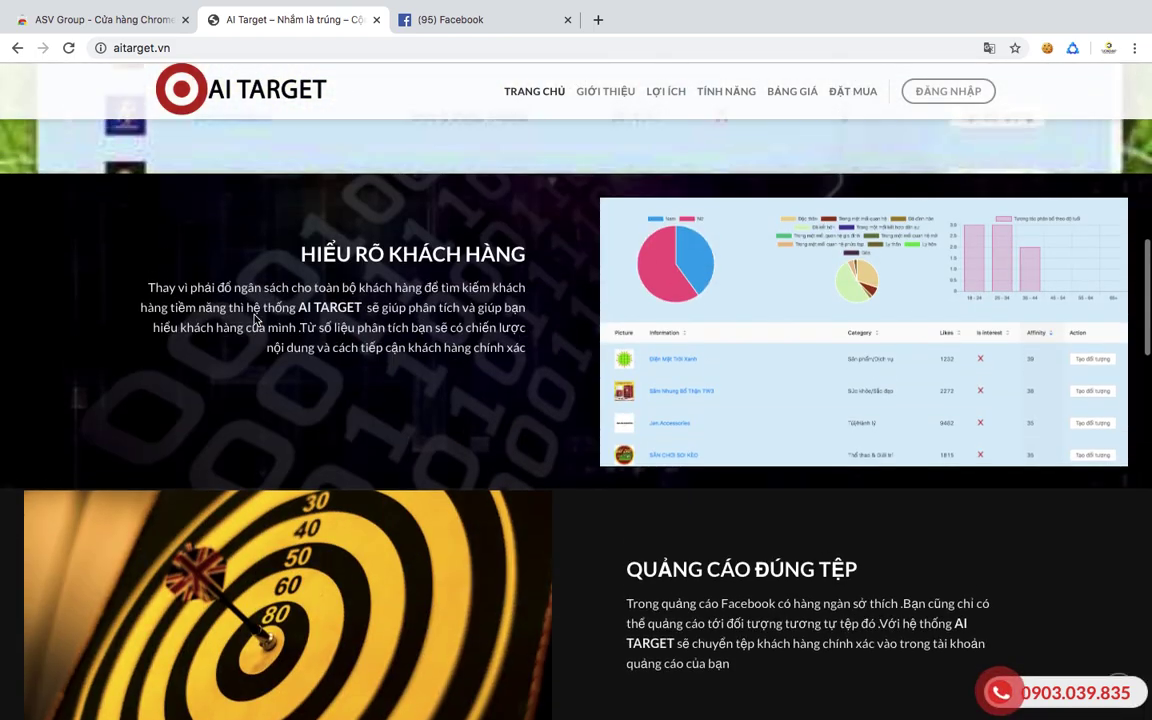
{"action": "scroll", "coordinate": [254, 319], "scroll_direction": "up", "scroll_amount": 5}
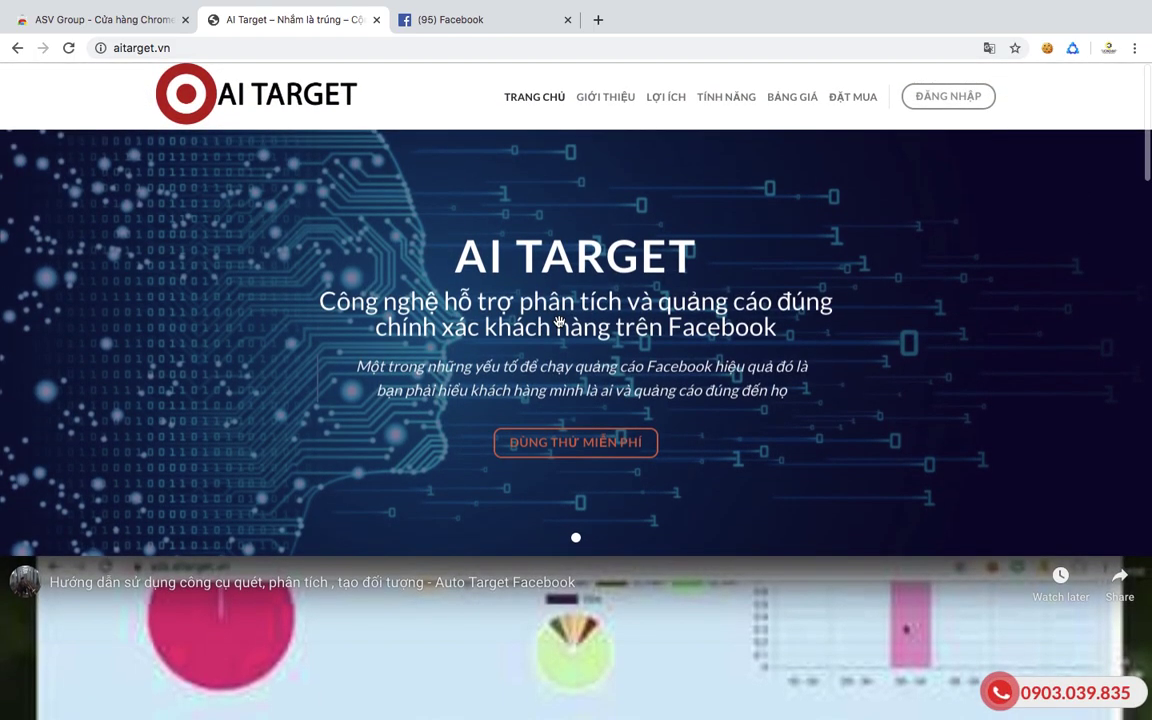
Request the AI Target free trial, continue to Messenger with the signed-in Facebook account and start the page's chat.
{"action": "left_click", "coordinate": [575, 443]}
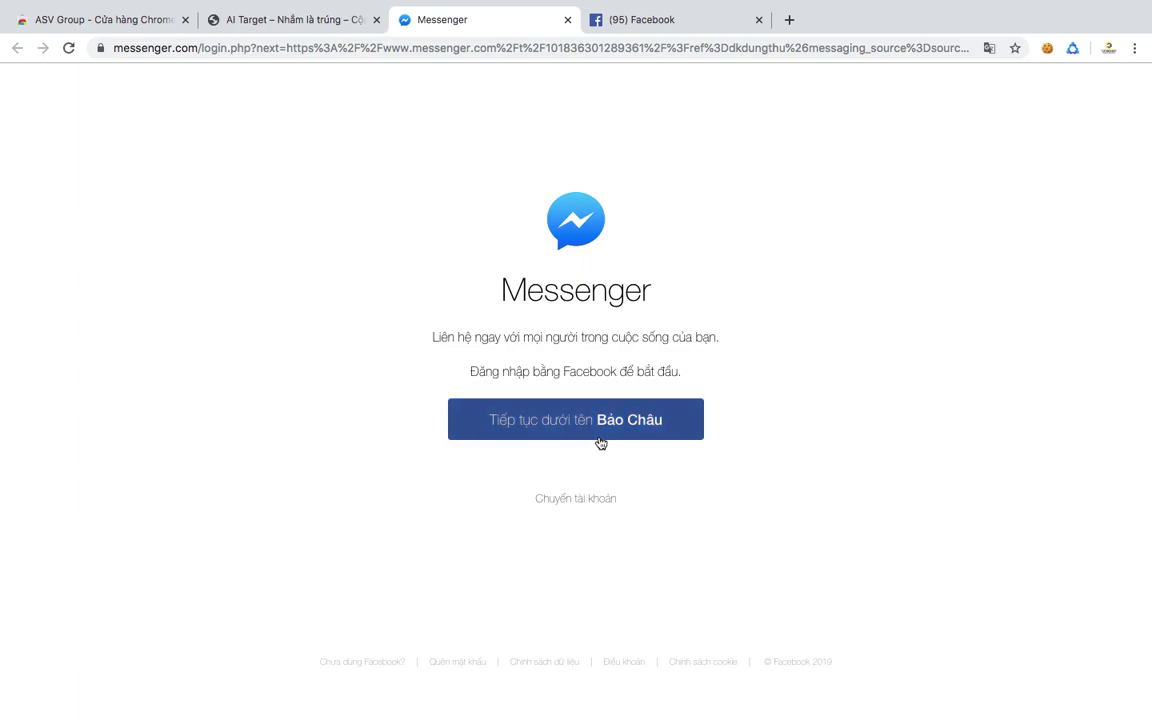
{"action": "left_click", "coordinate": [600, 430]}
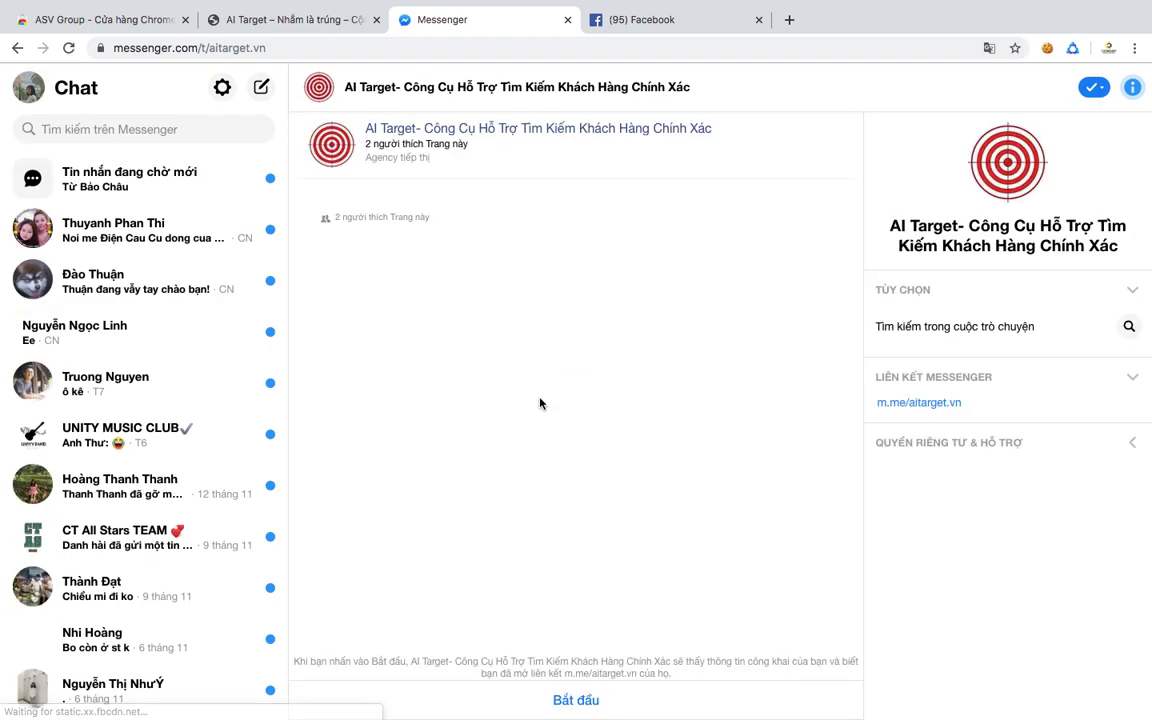
{"action": "left_click", "coordinate": [576, 700]}
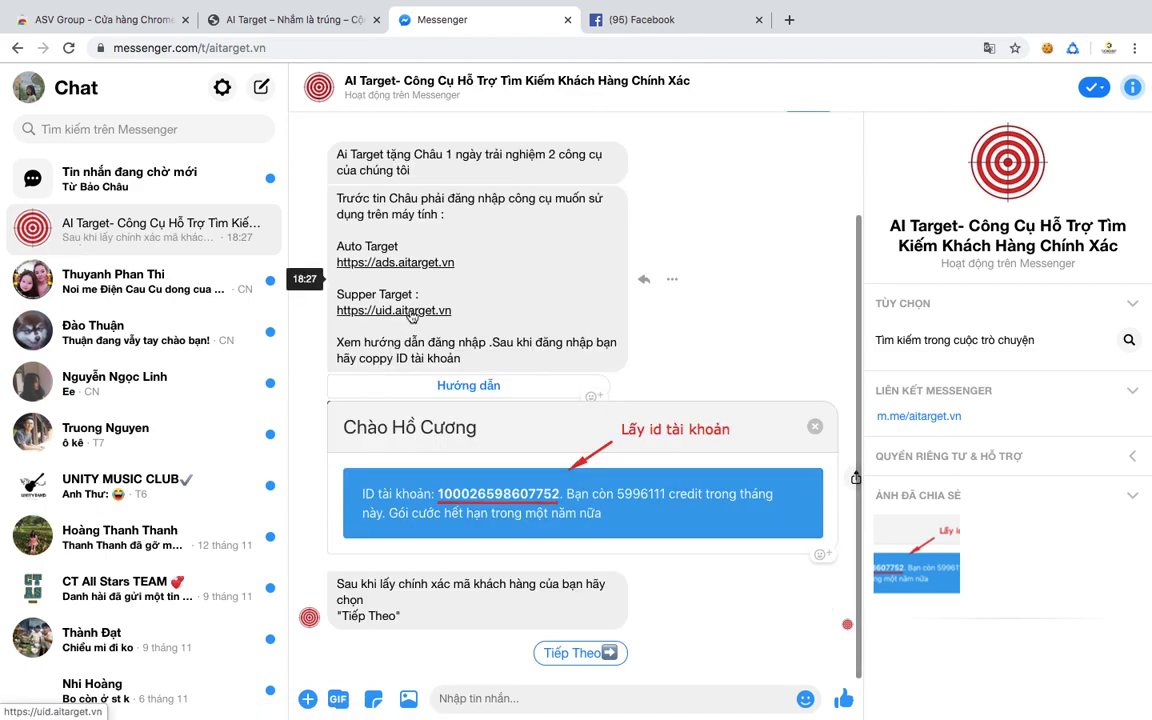
Open the Supper Target tool at uid.aitarget.vn from the chat, load its token guide and return to the token entry dialog.
{"action": "left_click", "coordinate": [395, 310]}
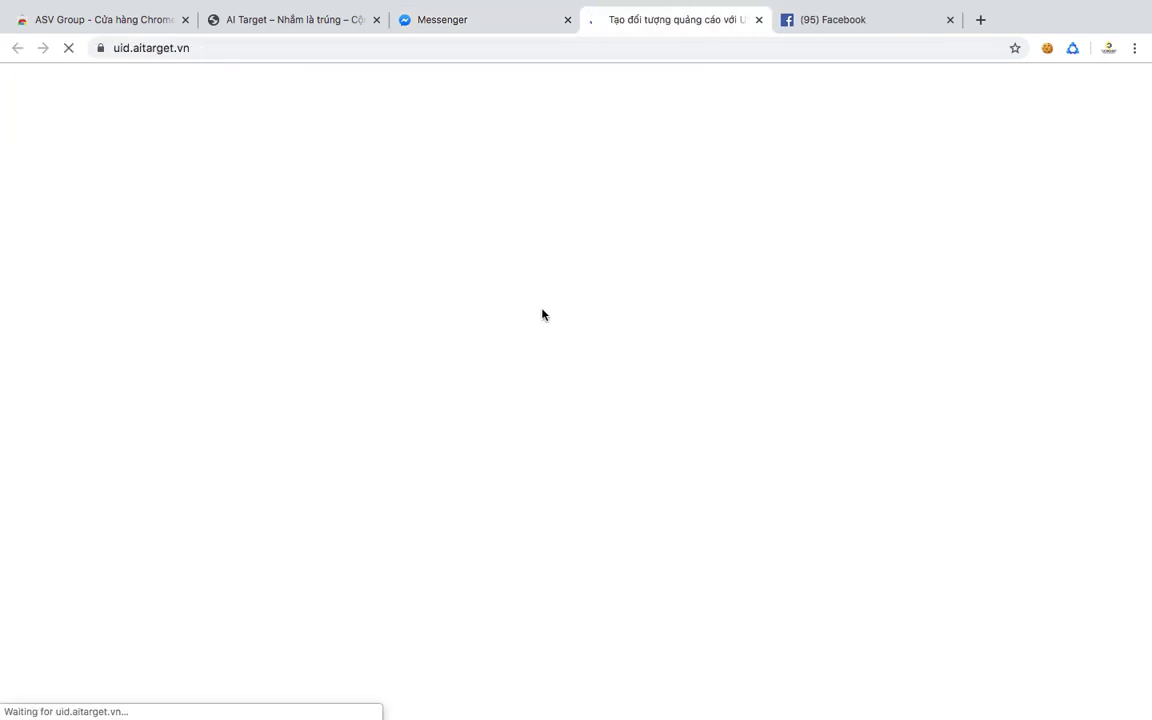
{"action": "scroll", "coordinate": [542, 315], "scroll_direction": "down", "scroll_amount": 3}
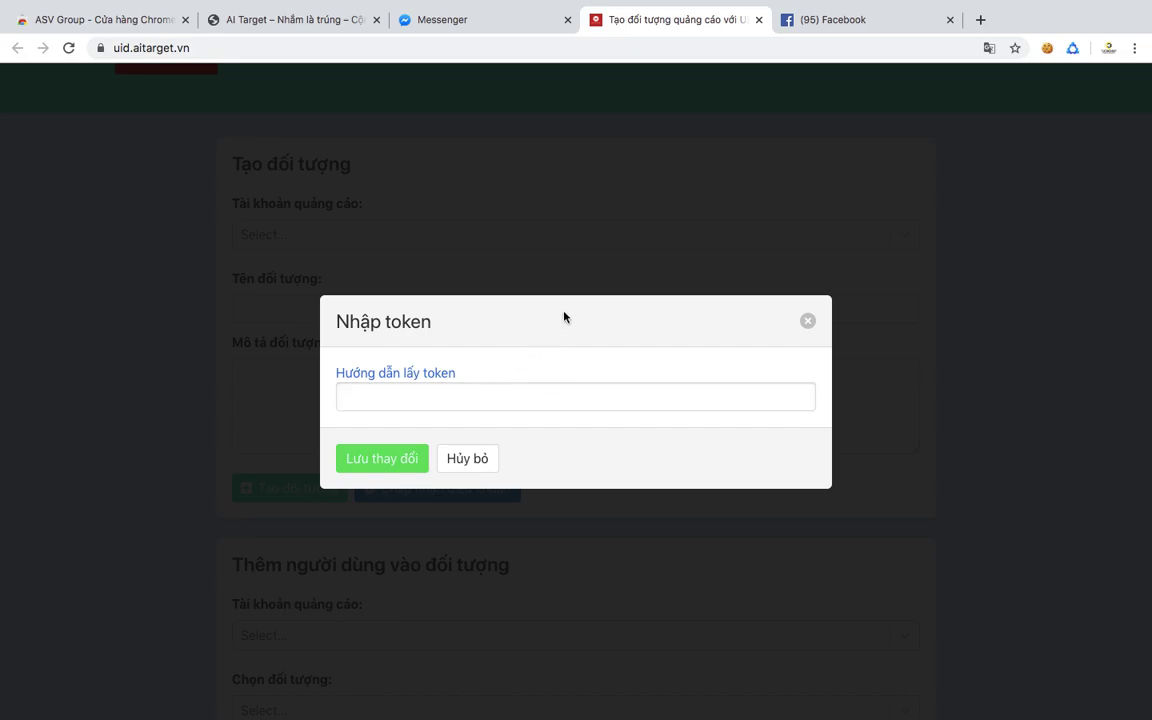
{"action": "mouse_move", "coordinate": [754, 5]}
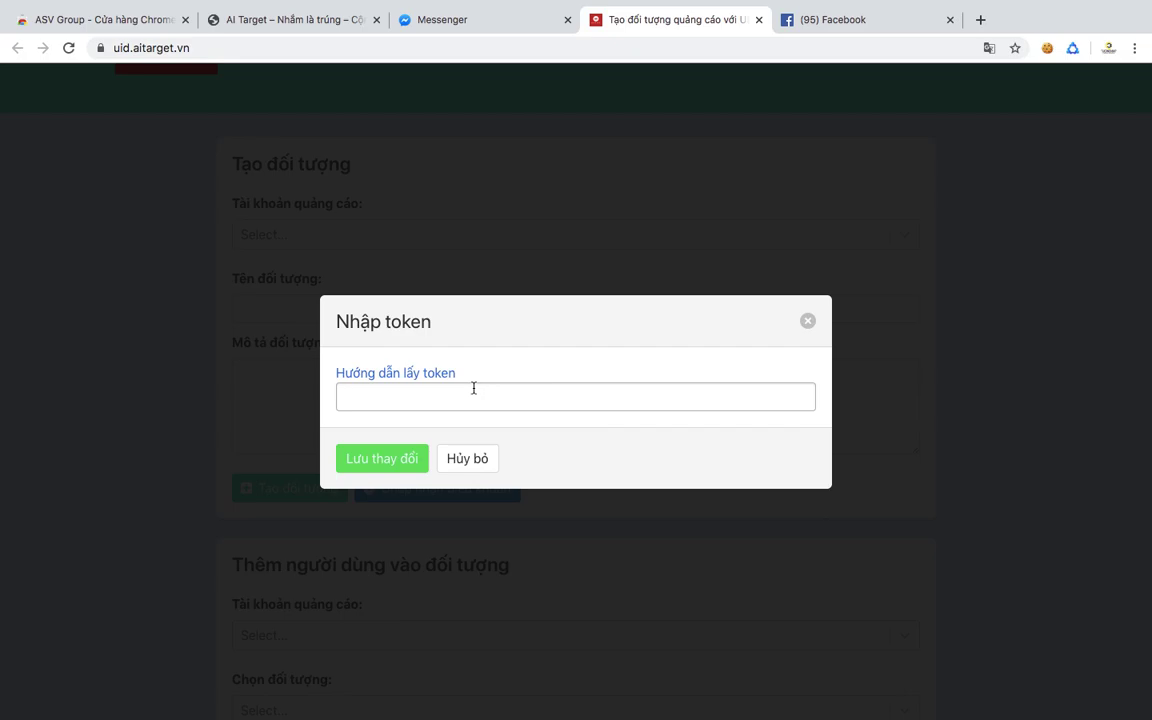
{"action": "left_click", "coordinate": [395, 377]}
{"action": "left_click", "coordinate": [631, 22]}
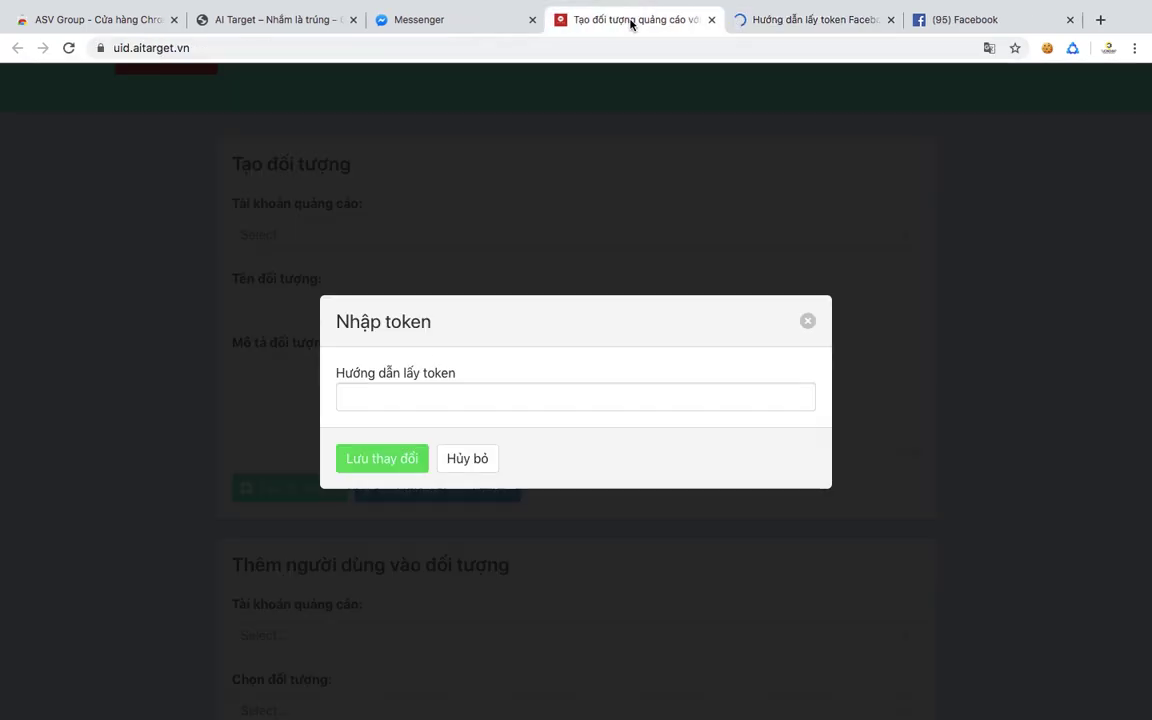
Return to the token guide, find Bước 1 and open its Link to the ASV Token extension in the Chrome store.
{"action": "left_click", "coordinate": [530, 398]}
{"action": "scroll", "coordinate": [530, 398], "scroll_direction": "down", "scroll_amount": 3}
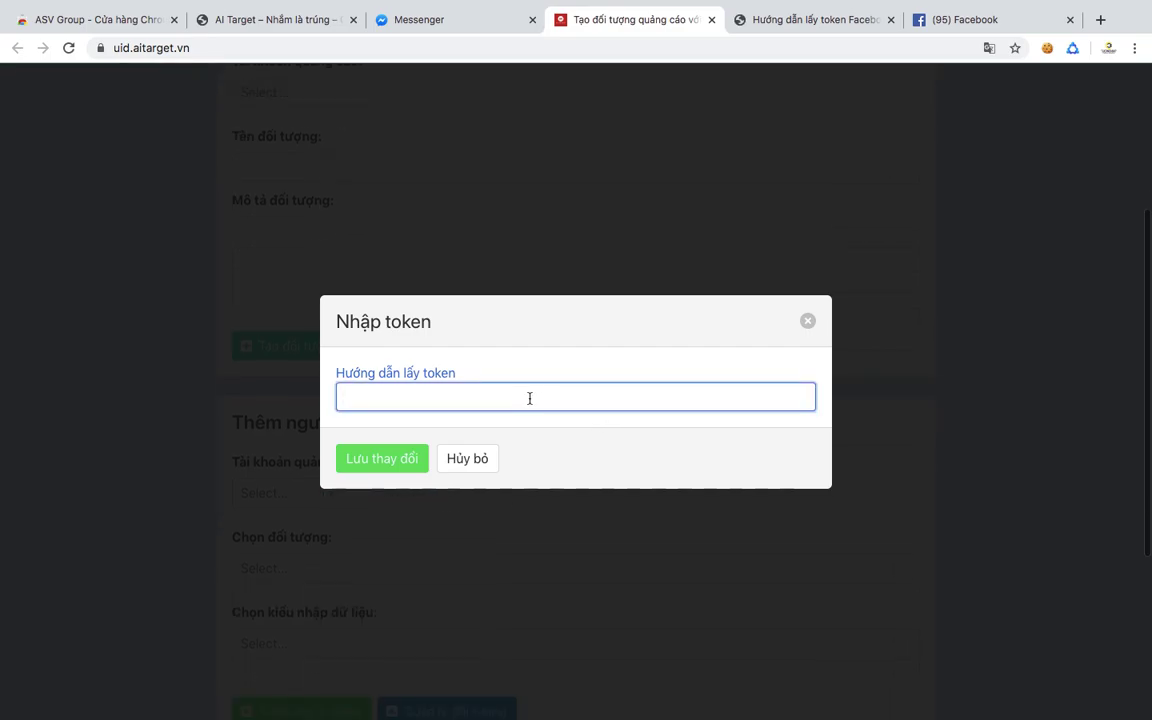
{"action": "scroll", "coordinate": [530, 398], "scroll_direction": "up", "scroll_amount": 5}
{"action": "left_click", "coordinate": [784, 20]}
{"action": "scroll", "coordinate": [510, 513], "scroll_direction": "down", "scroll_amount": 2}
{"action": "scroll", "coordinate": [510, 513], "scroll_direction": "up", "scroll_amount": 2}
{"action": "scroll", "coordinate": [510, 513], "scroll_direction": "down", "scroll_amount": 5}
{"action": "scroll", "coordinate": [510, 513], "scroll_direction": "down", "scroll_amount": 6}
{"action": "scroll", "coordinate": [508, 512], "scroll_direction": "up", "scroll_amount": 3}
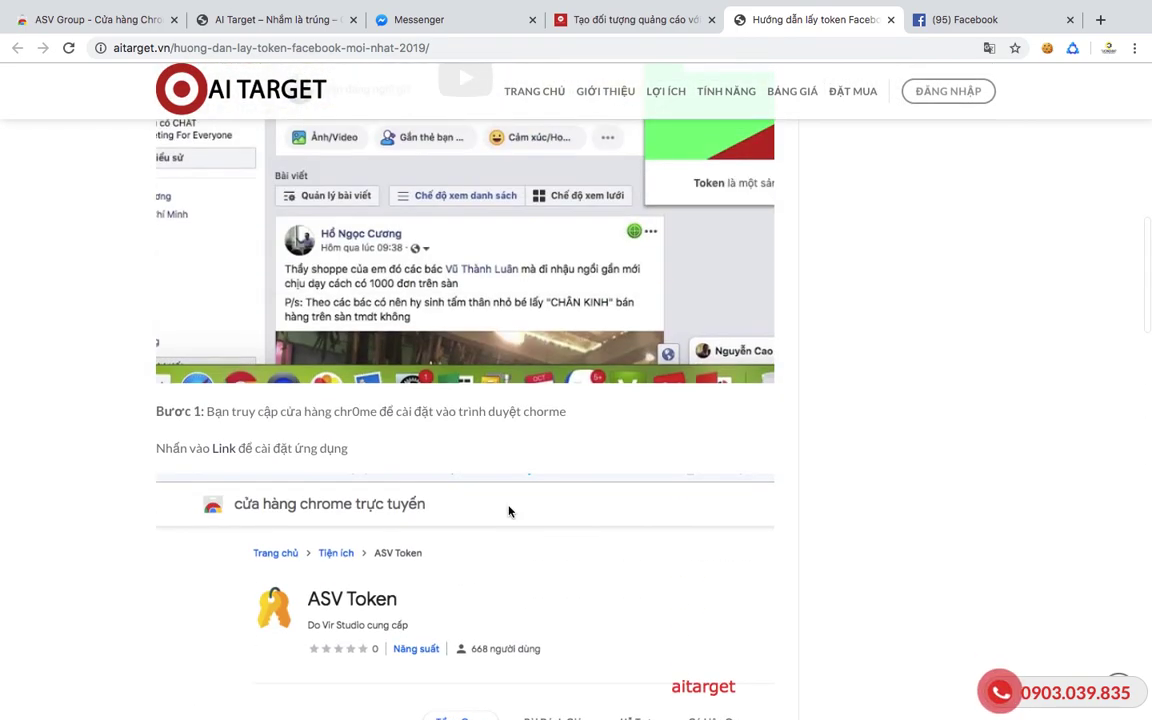
{"action": "scroll", "coordinate": [510, 511], "scroll_direction": "down", "scroll_amount": 2}
{"action": "left_click", "coordinate": [229, 379]}
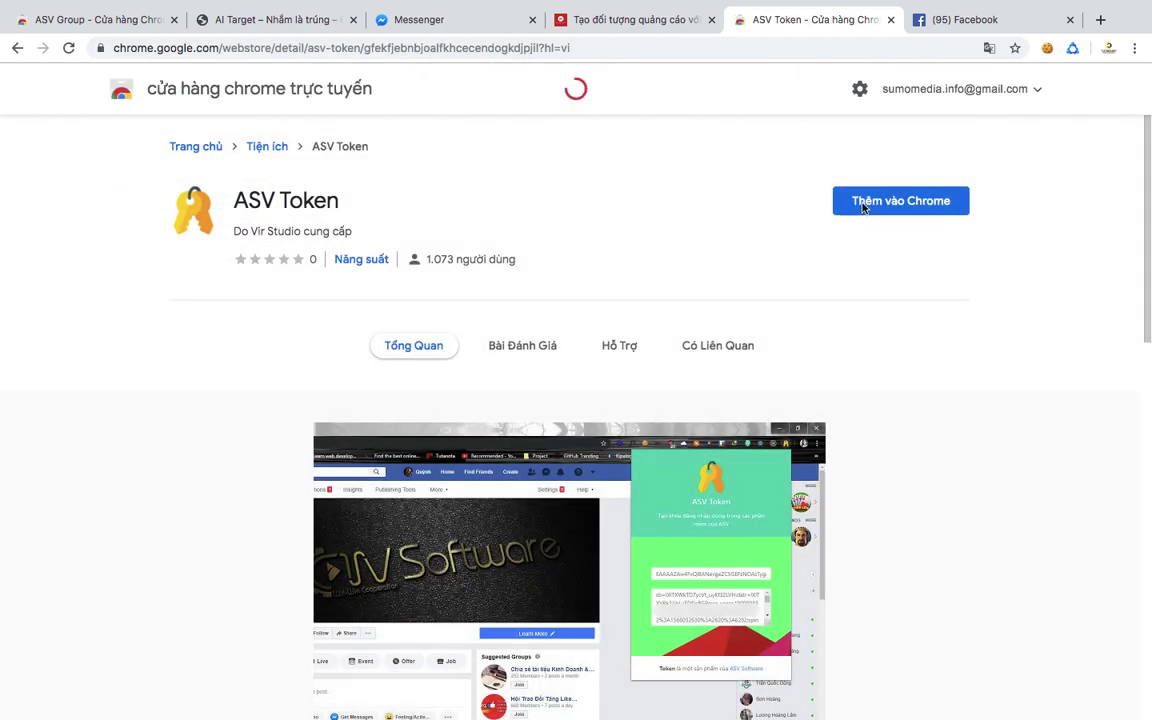
Install the ASV Token extension in Chrome and dismiss the installation notice.
{"action": "left_click", "coordinate": [893, 205]}
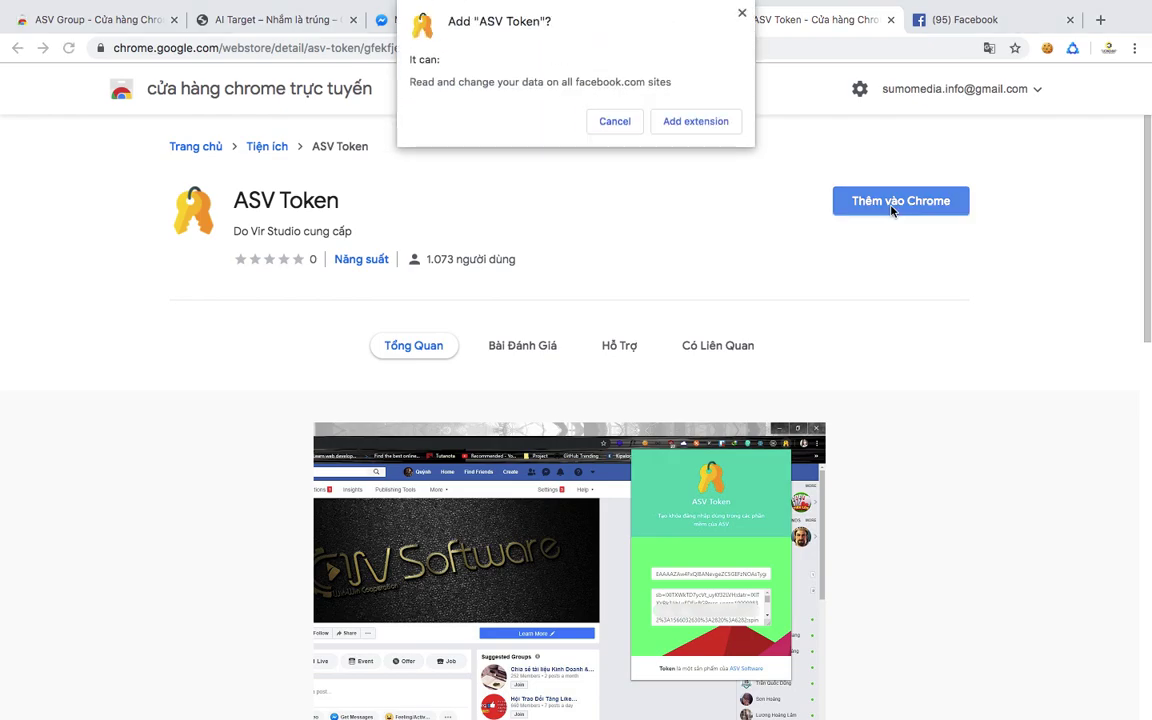
{"action": "left_click", "coordinate": [696, 112]}
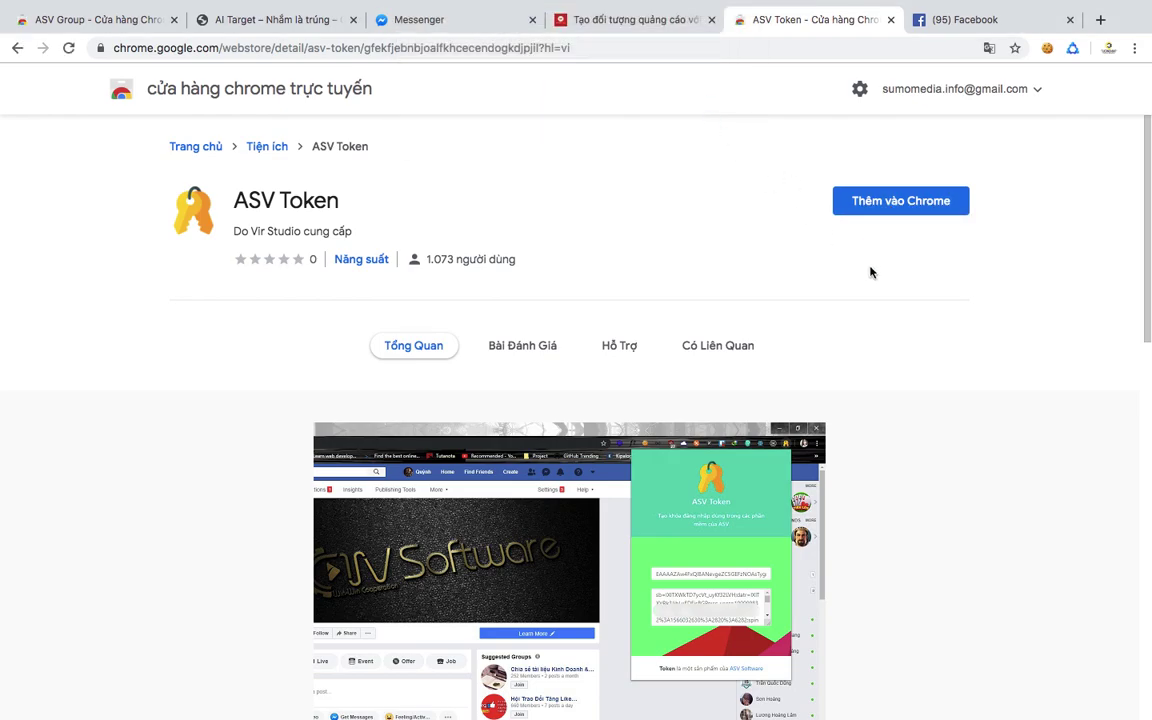
{"action": "left_click", "coordinate": [1070, 71]}
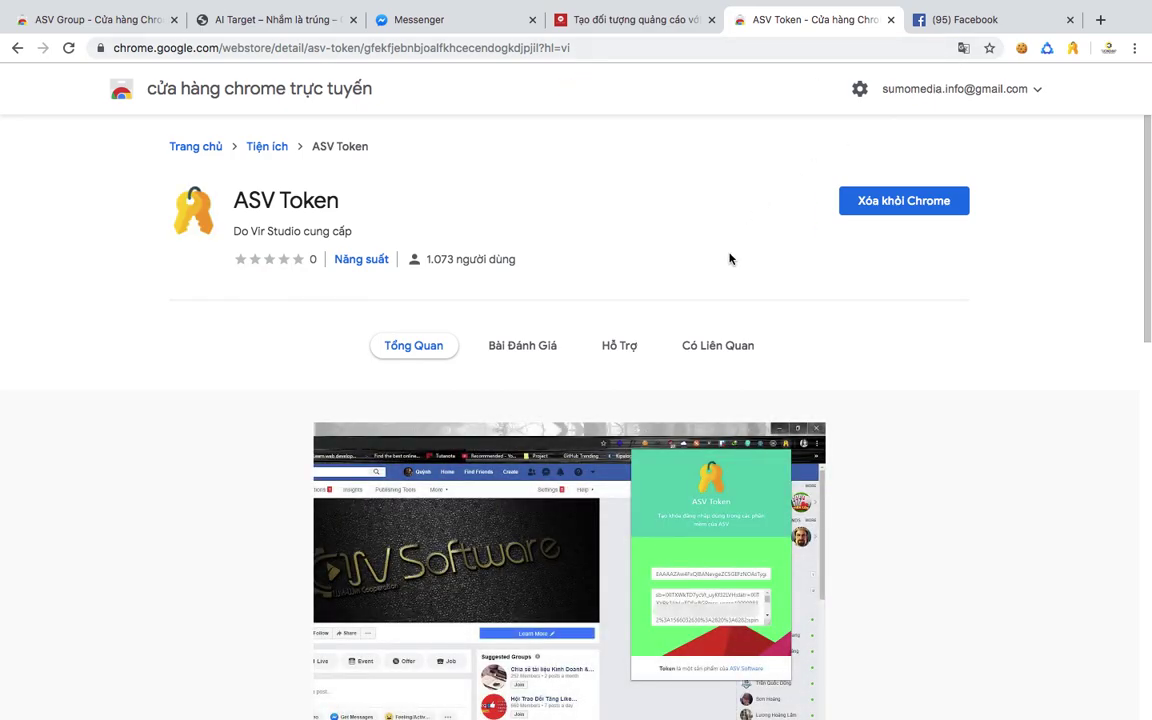
Switch to the Facebook page, run the ASV Token extension and copy the generated access token.
{"action": "left_click", "coordinate": [977, 28]}
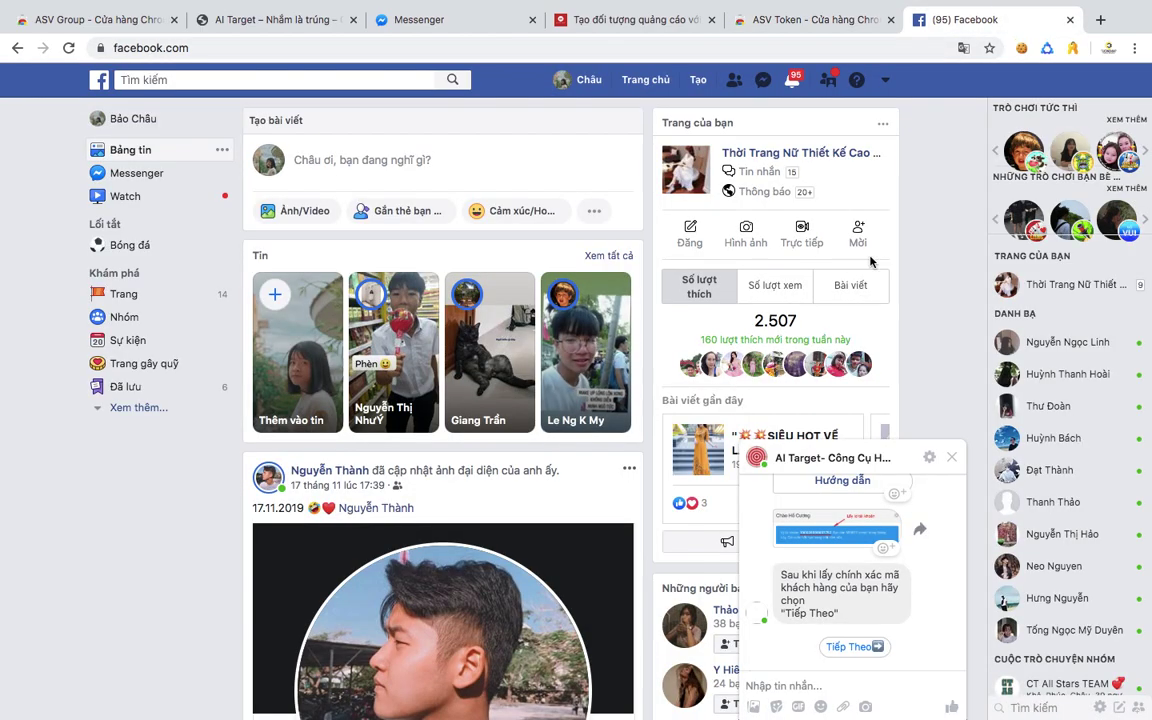
{"action": "left_click", "coordinate": [1075, 49]}
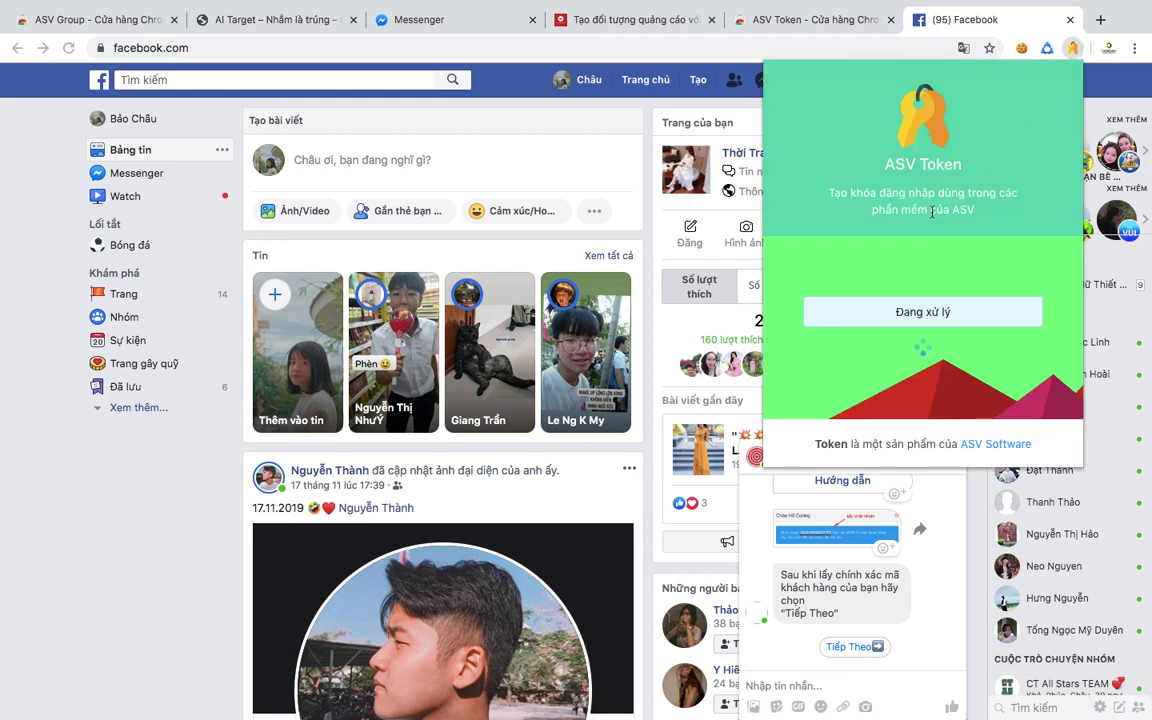
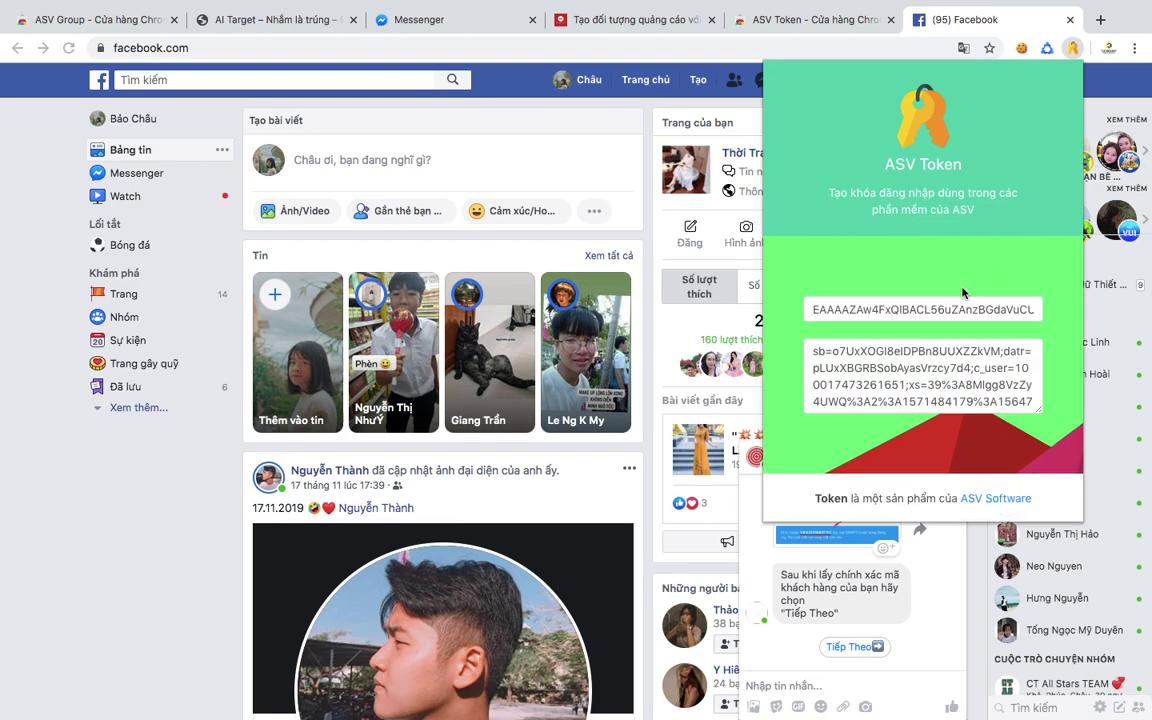
{"action": "double_click", "coordinate": [938, 309]}
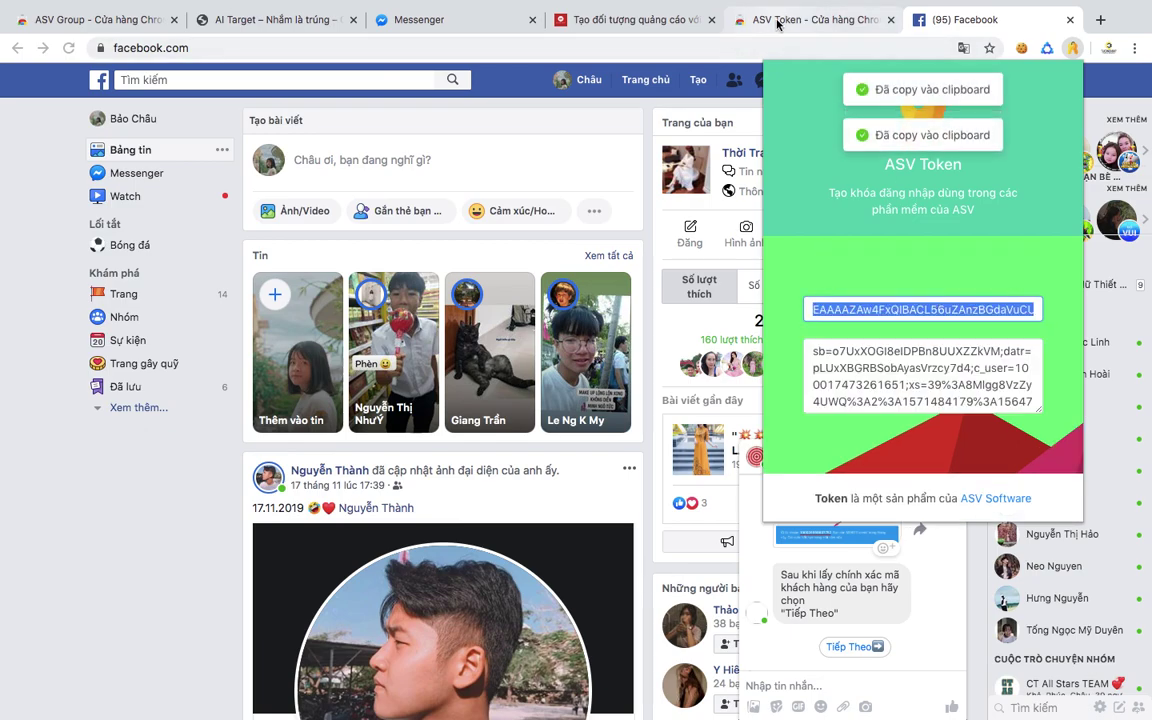
Return to the uid.aitarget.vn token dialog, paste the Facebook access token into the Nhập token field and save the change.
{"action": "left_click", "coordinate": [778, 24]}
{"action": "left_click", "coordinate": [617, 33]}
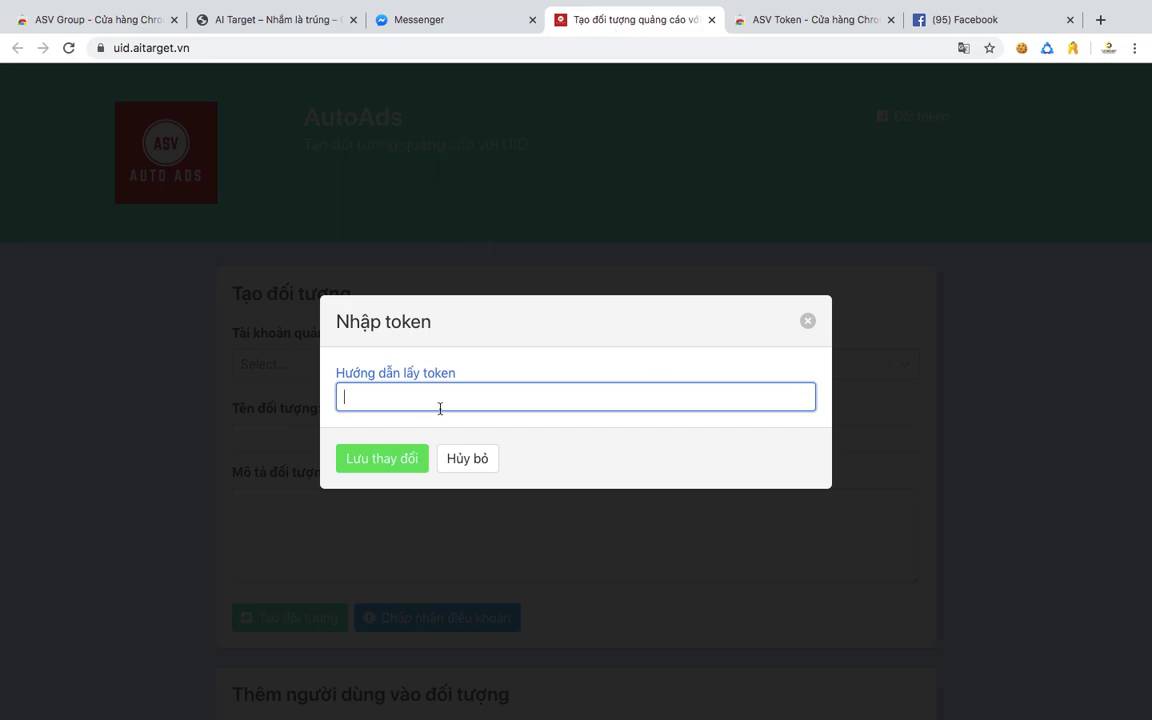
{"action": "key", "text": "super+v"}
{"action": "left_click", "coordinate": [369, 462]}
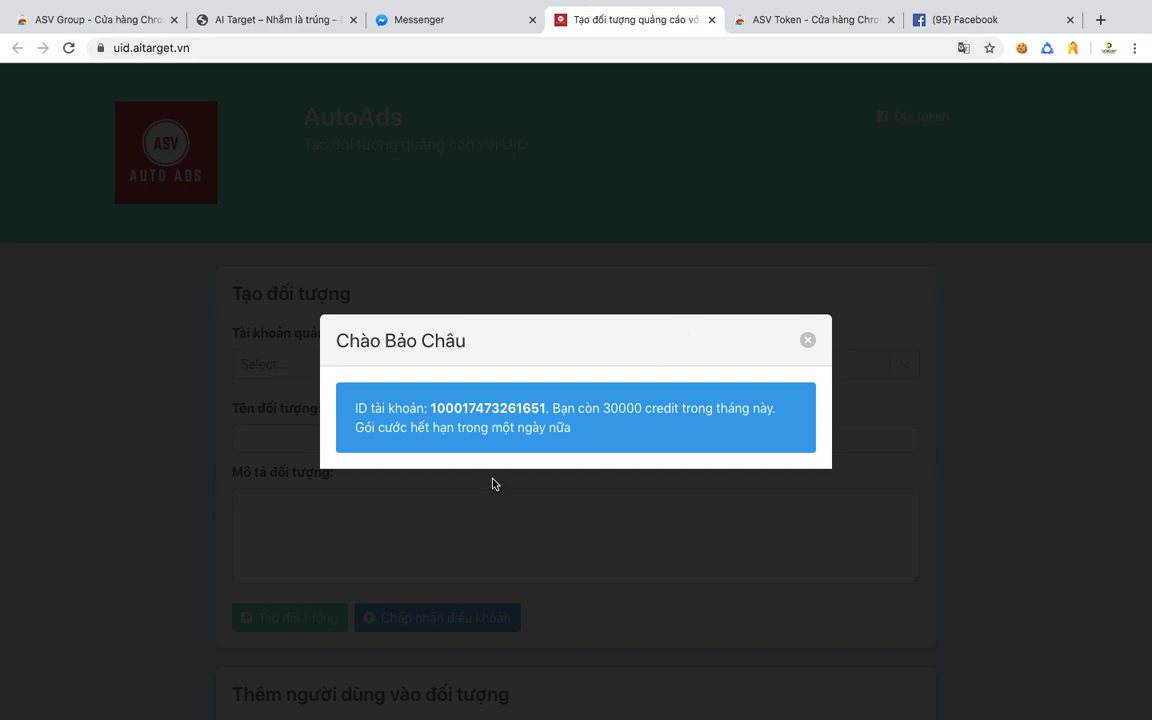
Copy the account ID from the greeting message and close the message.
{"action": "left_click_drag", "start_coordinate": [352, 413], "coordinate": [556, 412]}
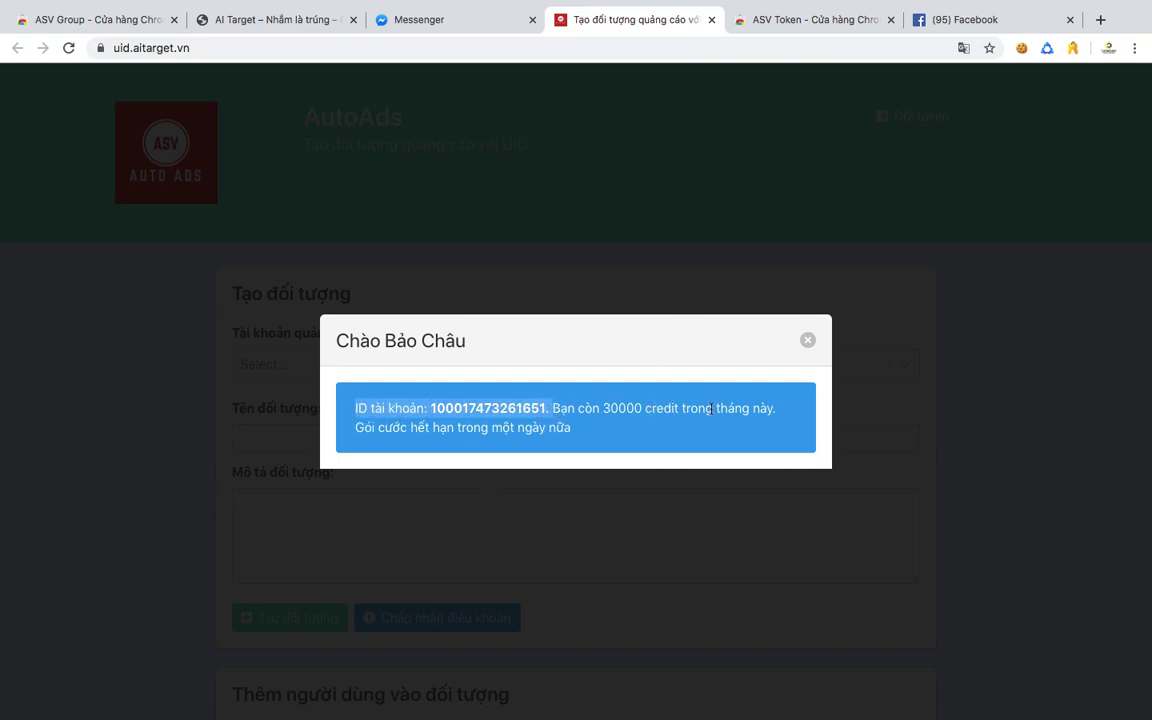
{"action": "left_click", "coordinate": [528, 423]}
{"action": "left_click_drag", "start_coordinate": [432, 408], "coordinate": [545, 406]}
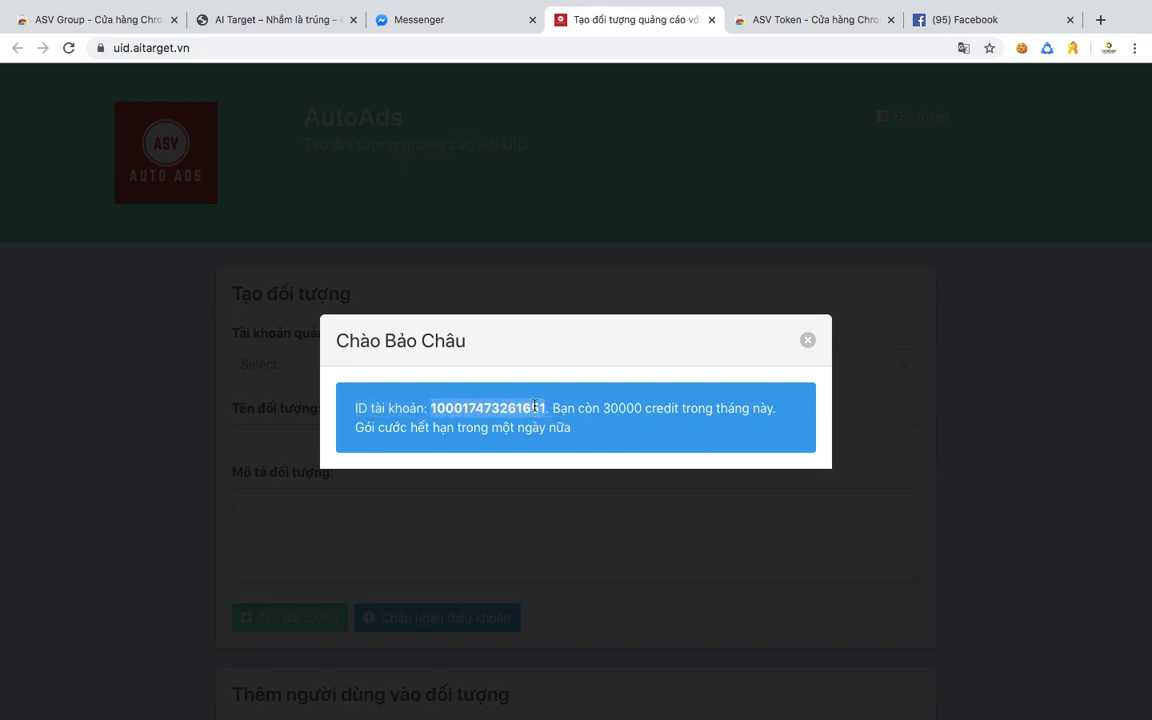
{"action": "right_click", "coordinate": [535, 405]}
{"action": "left_click", "coordinate": [563, 438]}
{"action": "left_click", "coordinate": [807, 341]}
Look over the AutoAds form and choose Ca Nhan as the ad account for the new audience under Tạo đối tượng.
{"action": "scroll", "coordinate": [430, 343], "scroll_direction": "down", "scroll_amount": 4}
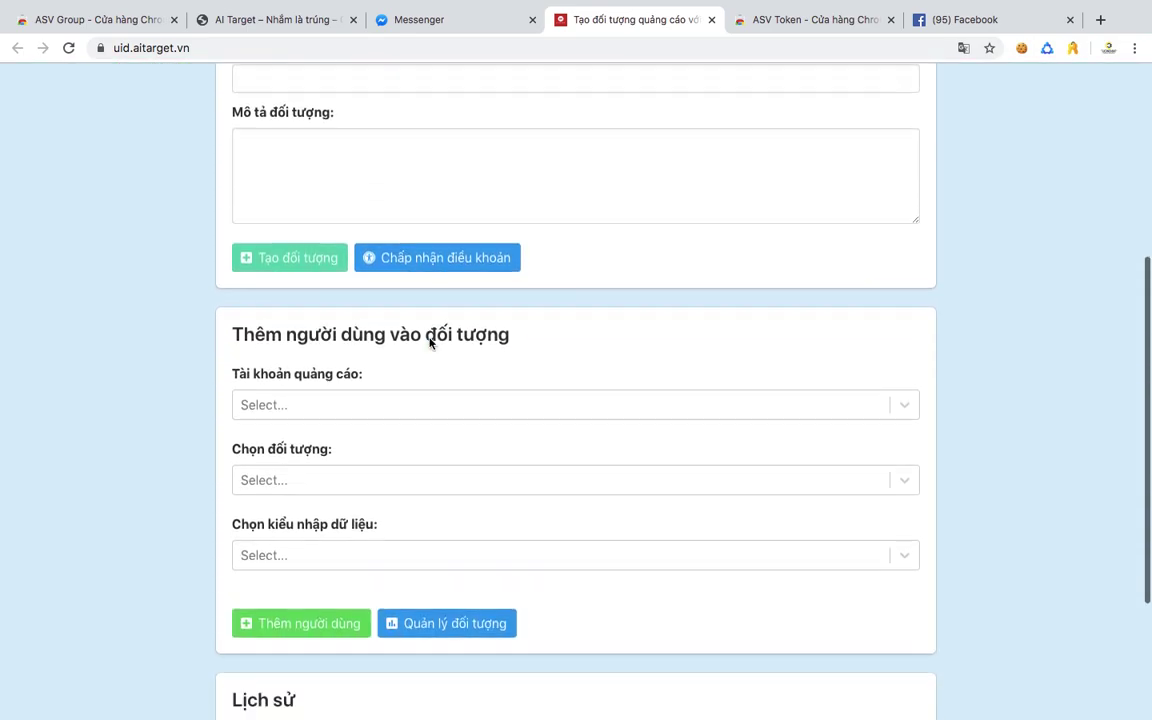
{"action": "scroll", "coordinate": [430, 343], "scroll_direction": "up", "scroll_amount": 4}
{"action": "scroll", "coordinate": [430, 343], "scroll_direction": "down", "scroll_amount": 2}
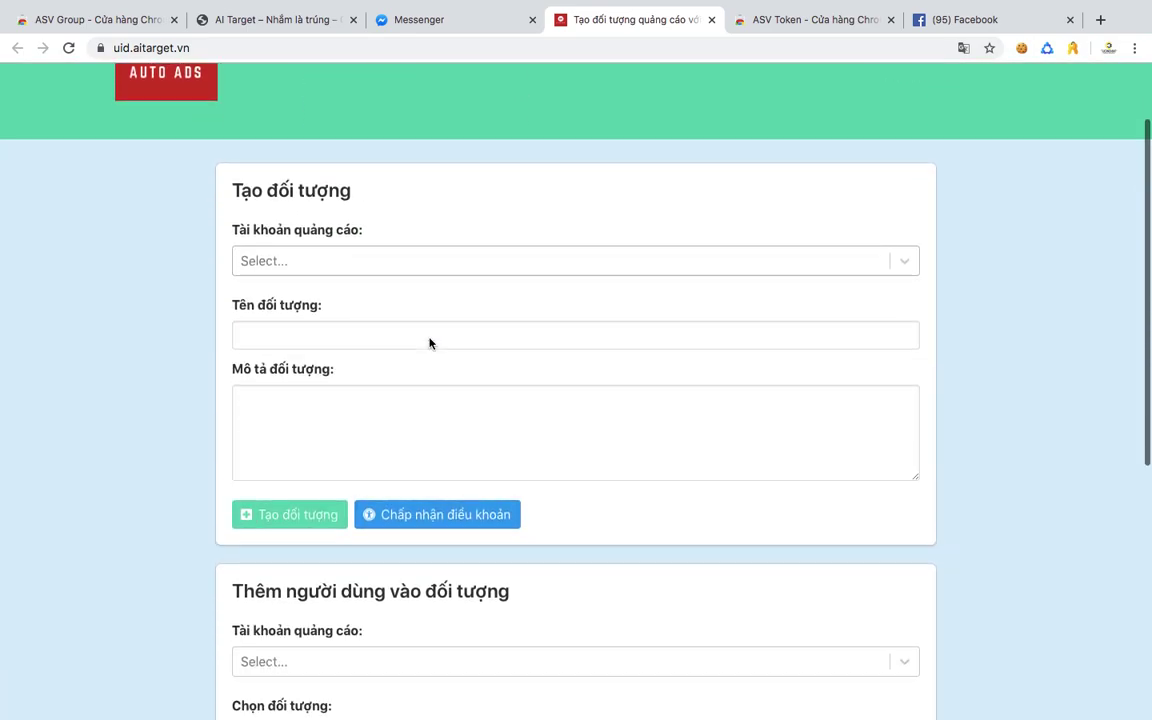
{"action": "left_click", "coordinate": [396, 261]}
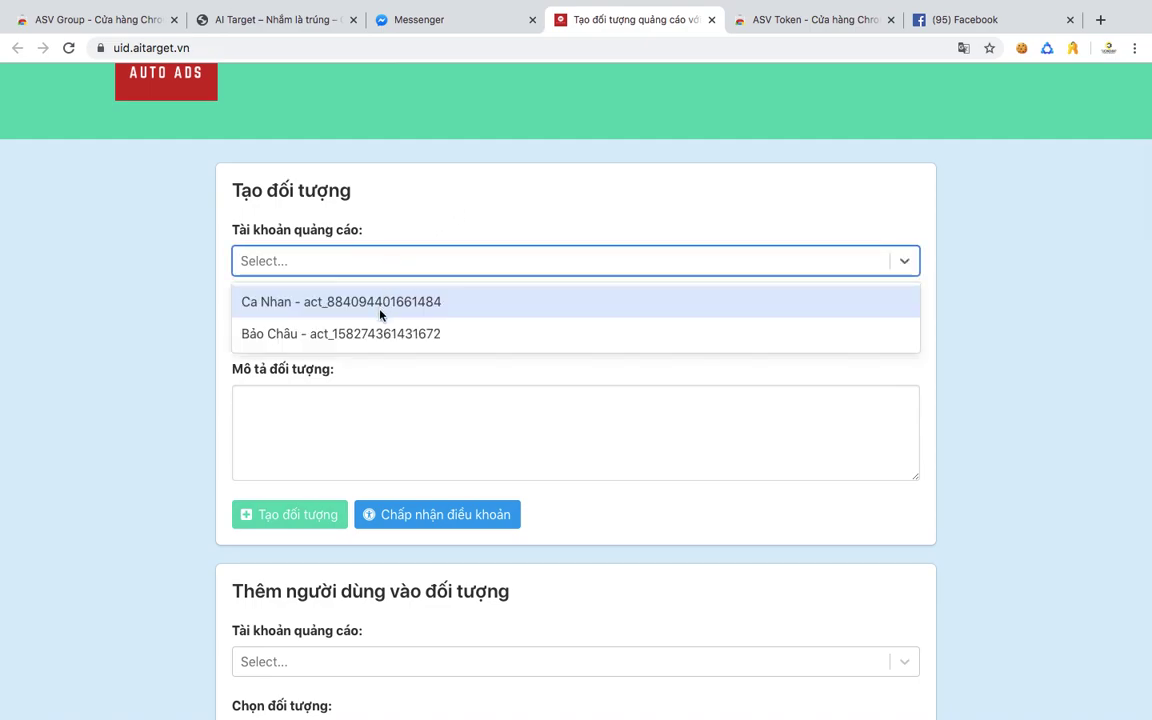
{"action": "left_click", "coordinate": [274, 303]}
{"action": "scroll", "coordinate": [101, 325], "scroll_direction": "down", "scroll_amount": 1}
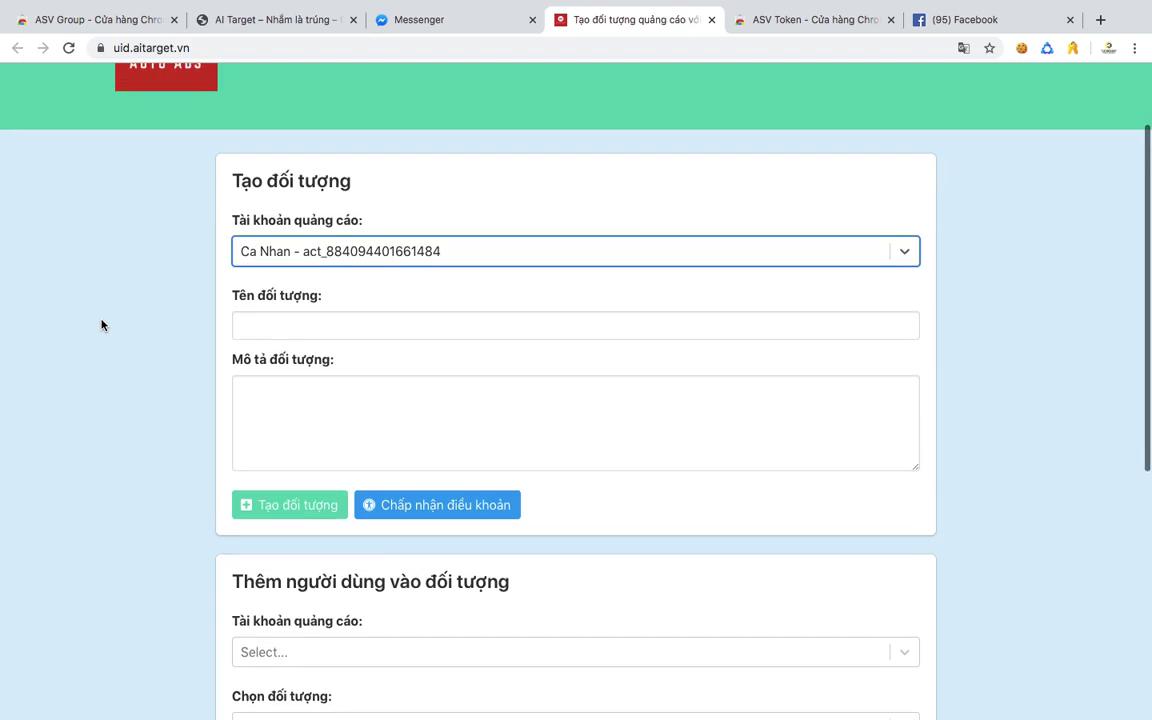
{"action": "scroll", "coordinate": [101, 325], "scroll_direction": "up", "scroll_amount": 3}
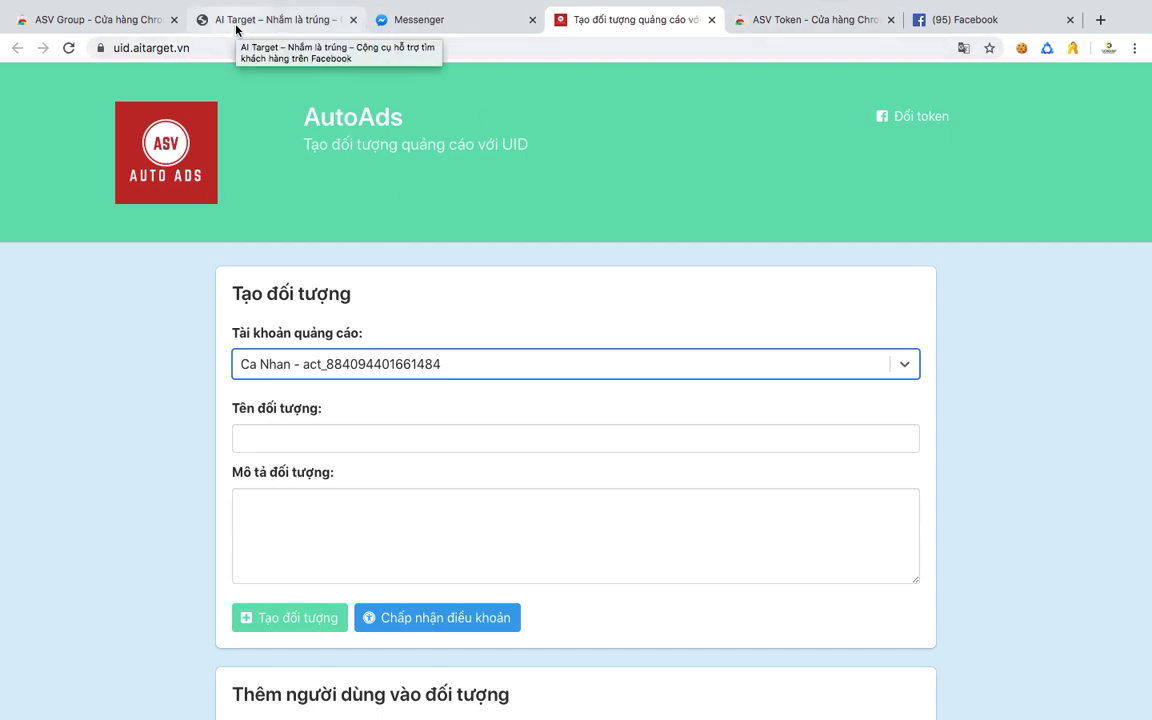
{"action": "scroll", "coordinate": [252, 300], "scroll_direction": "down", "scroll_amount": 3}
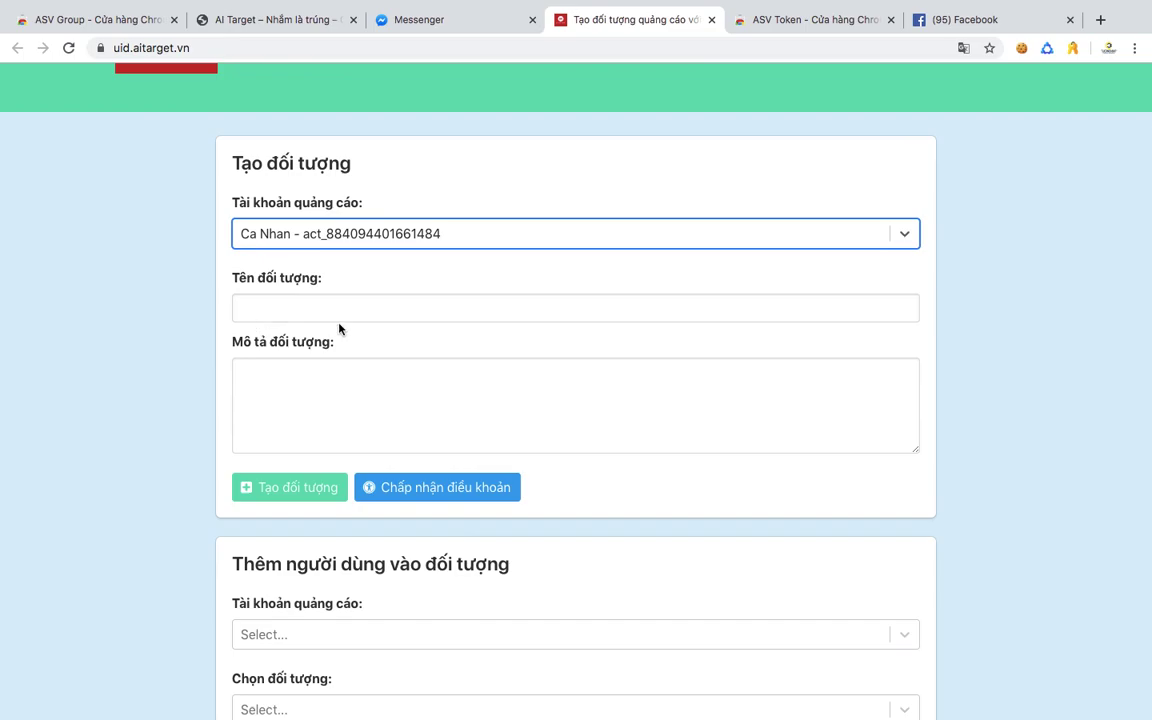
Name the new audience "Nhóm demo".
{"action": "left_click", "coordinate": [363, 308]}
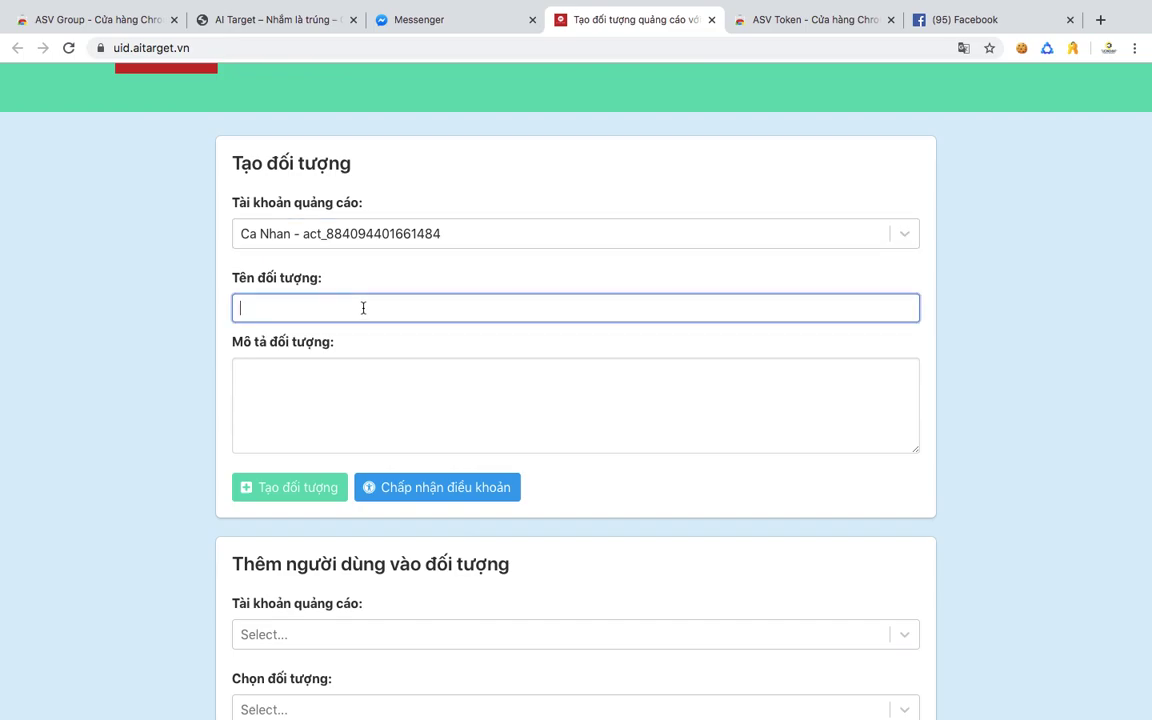
{"action": "type", "text": "Nhó"}
{"action": "key", "text": "BackSpace"}
{"action": "key", "text": "BackSpace"}
{"action": "type", "text": "Nhóm demo"}
Enter "Demo target nhóm" as the audience description.
{"action": "left_click", "coordinate": [342, 399]}
{"action": "type", "text": "Giớ"}
{"action": "key", "text": "BackSpace"}
{"action": "key", "text": "BackSpace"}
{"action": "key", "text": "BackSpace"}
{"action": "type", "text": "Dem"}
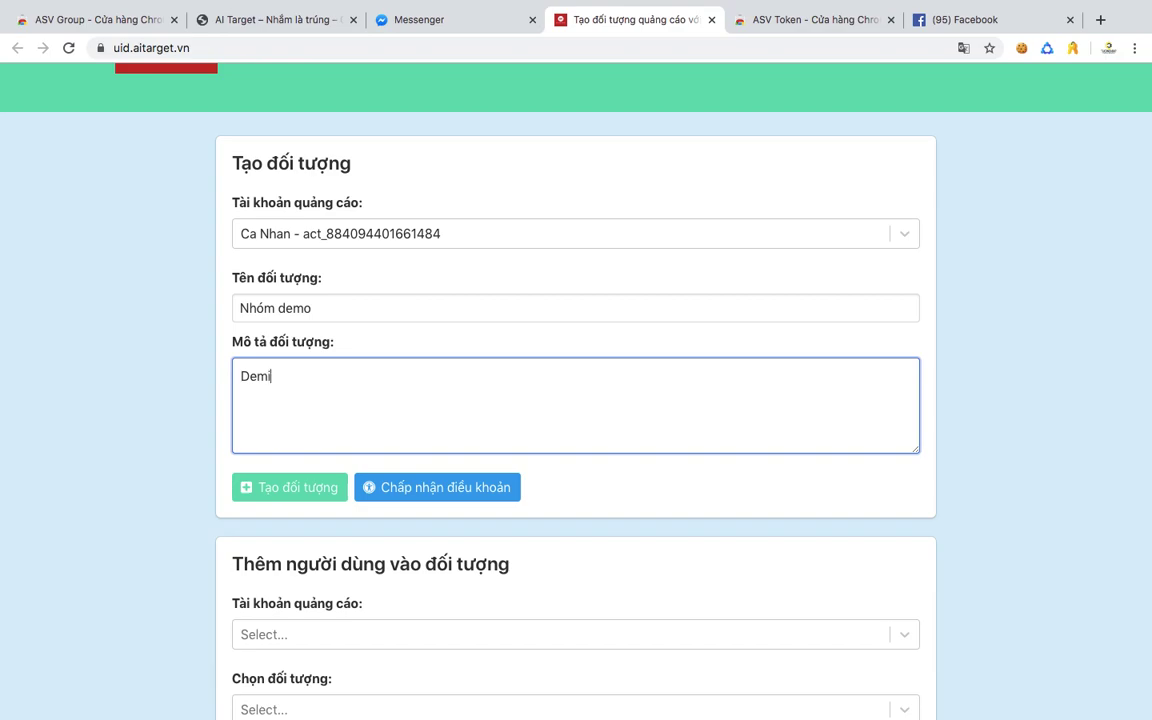
{"action": "type", "text": "o tarfge"}
{"action": "key", "text": "BackSpace"}
{"action": "key", "text": "BackSpace"}
{"action": "type", "text": "get nhosm"}
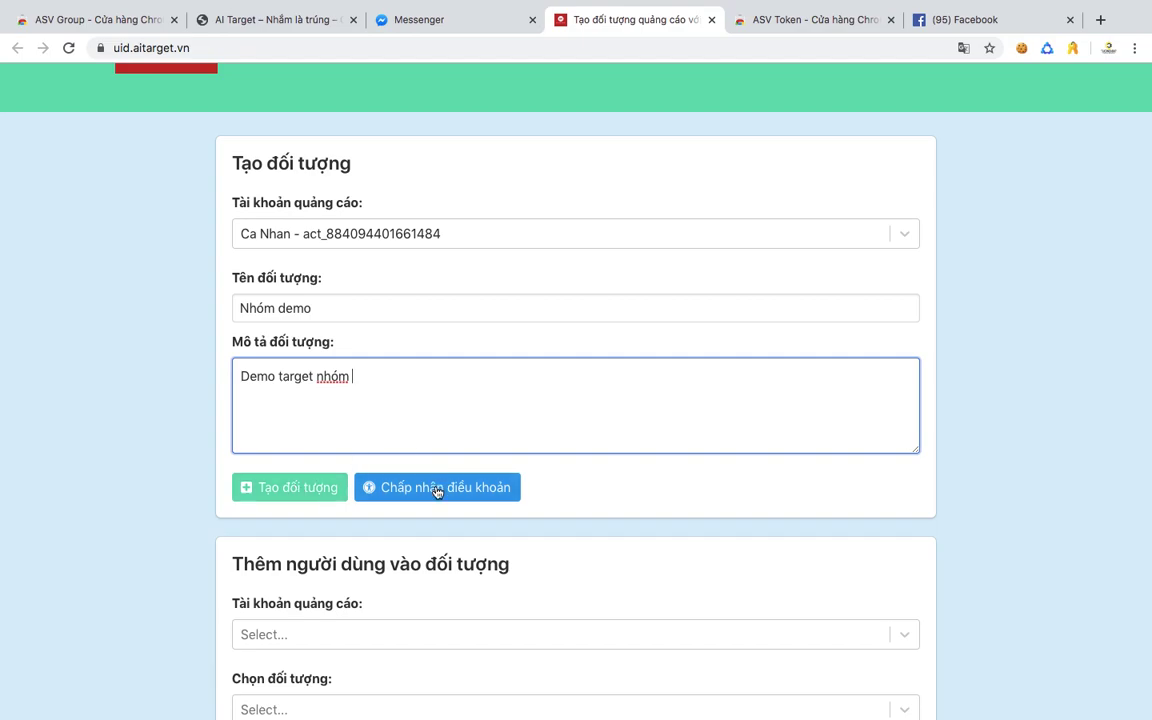
Try to create the Nhóm demo audience, read through the notice and close it.
{"action": "left_click", "coordinate": [281, 500]}
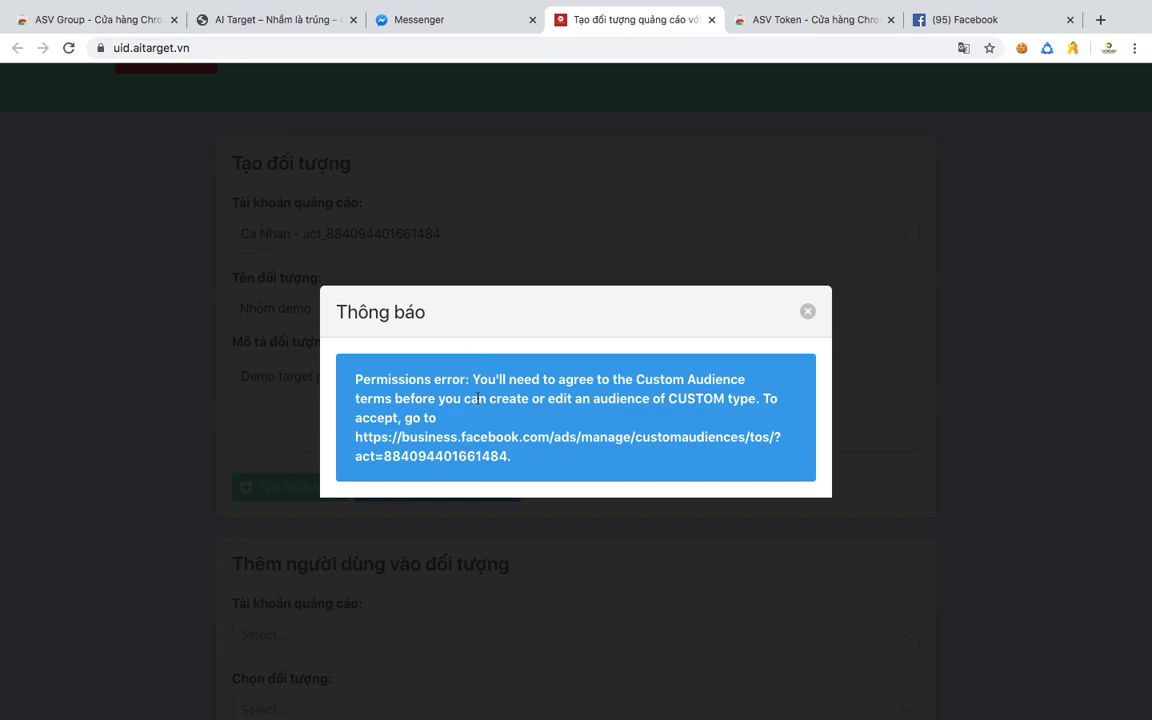
{"action": "left_click_drag", "start_coordinate": [371, 380], "coordinate": [607, 458]}
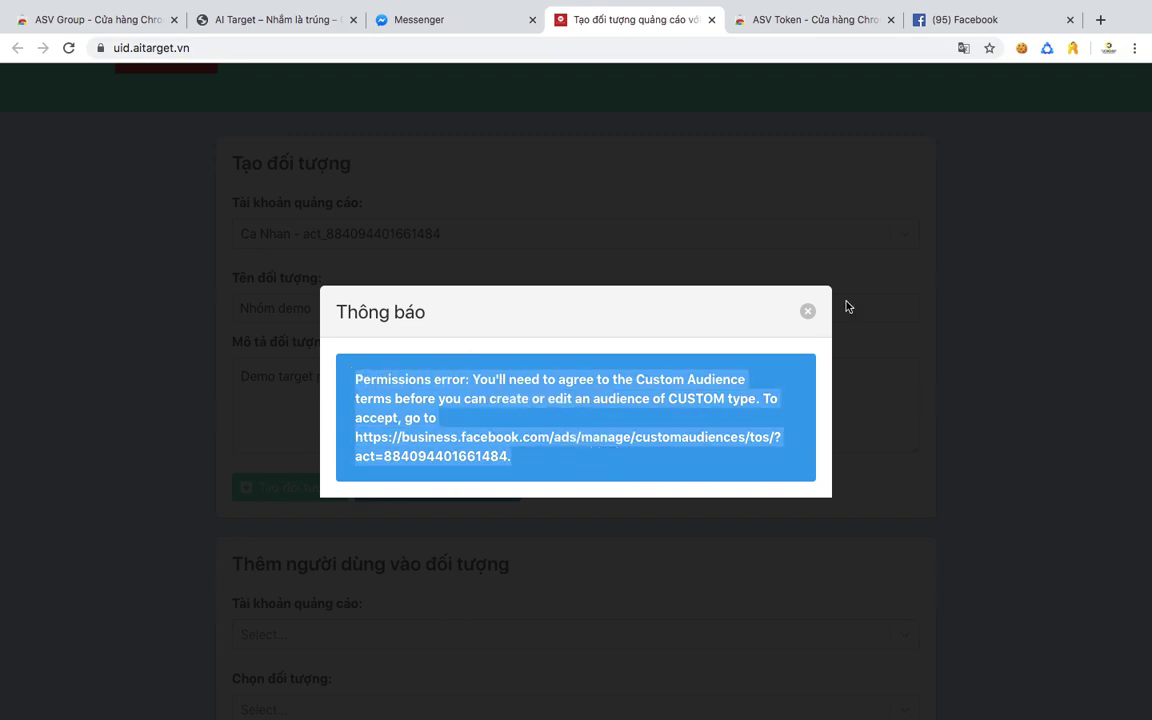
{"action": "left_click", "coordinate": [799, 311]}
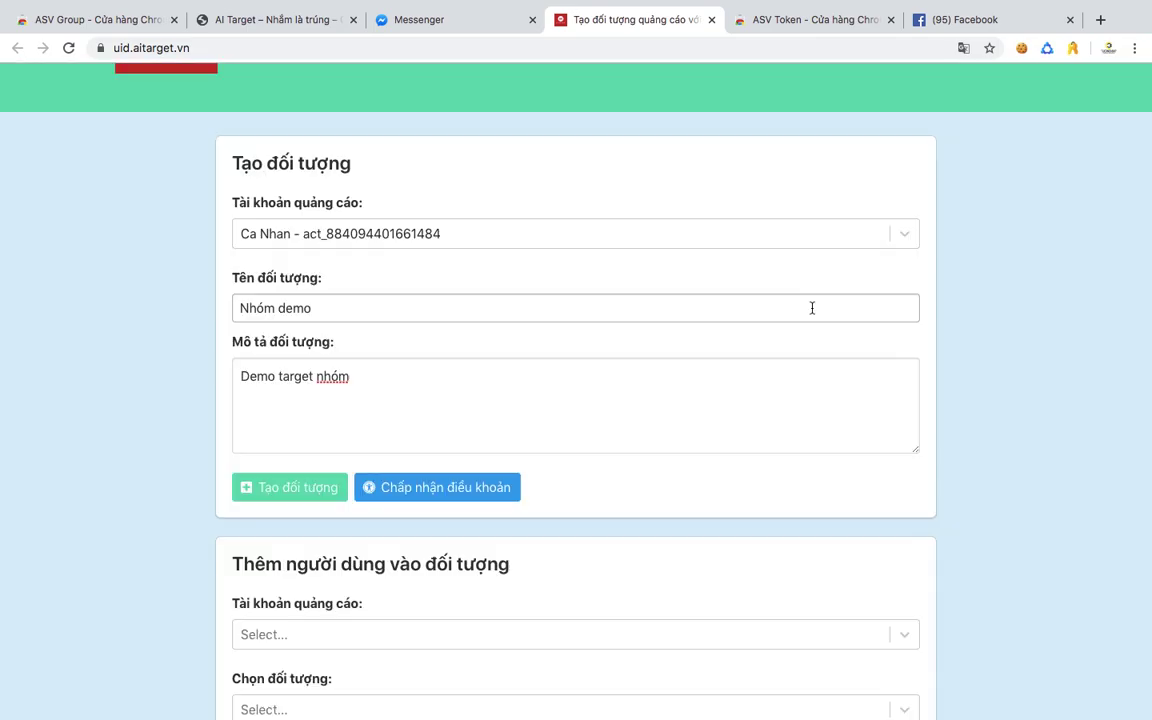
Open Facebook's custom audience terms for the ad account, return to the form and create the Nhóm demo audience.
{"action": "left_click", "coordinate": [470, 483]}
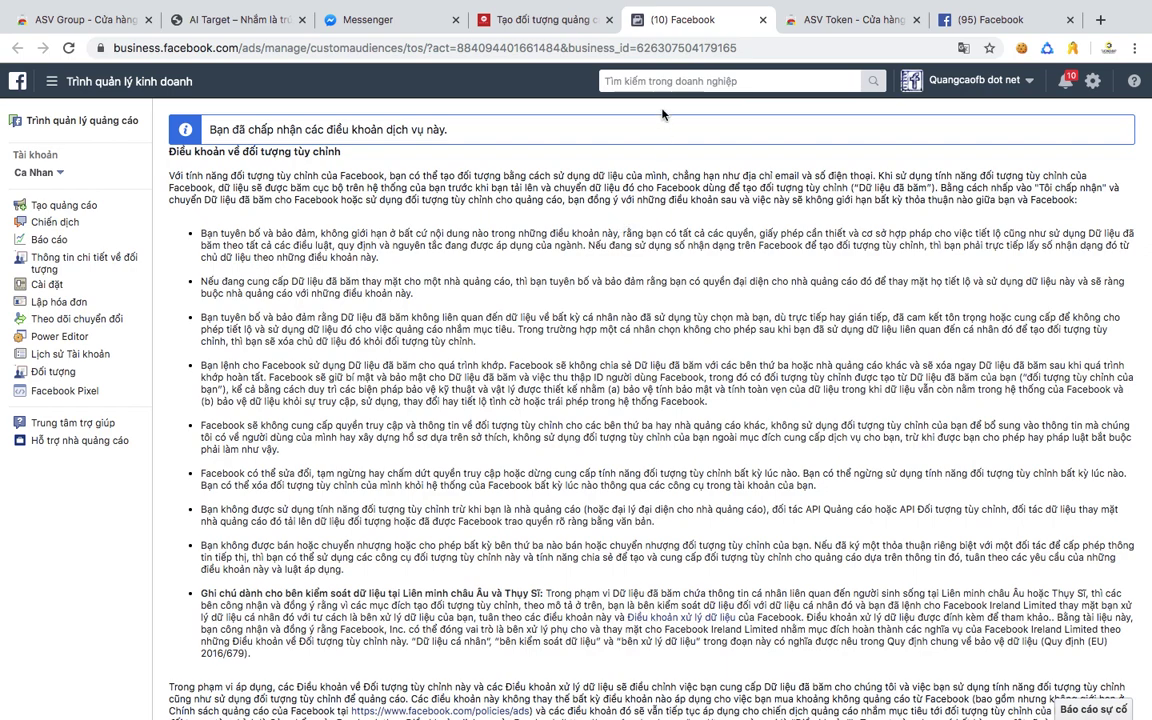
{"action": "left_click", "coordinate": [515, 26]}
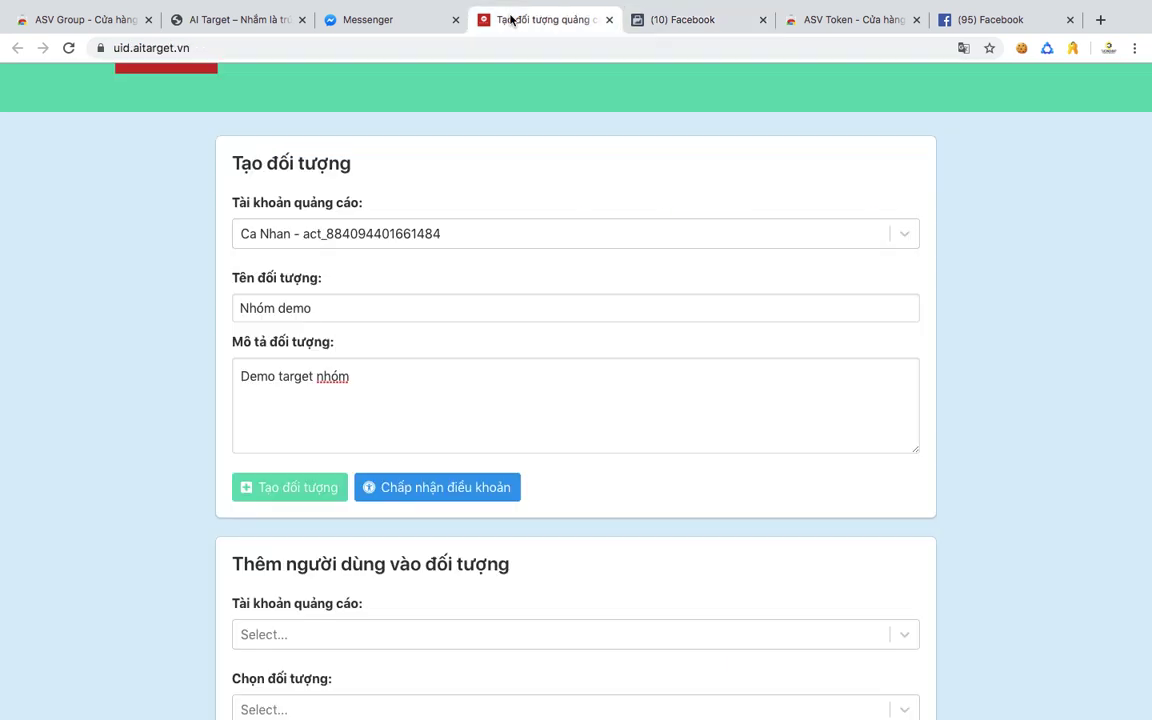
{"action": "left_click", "coordinate": [268, 496]}
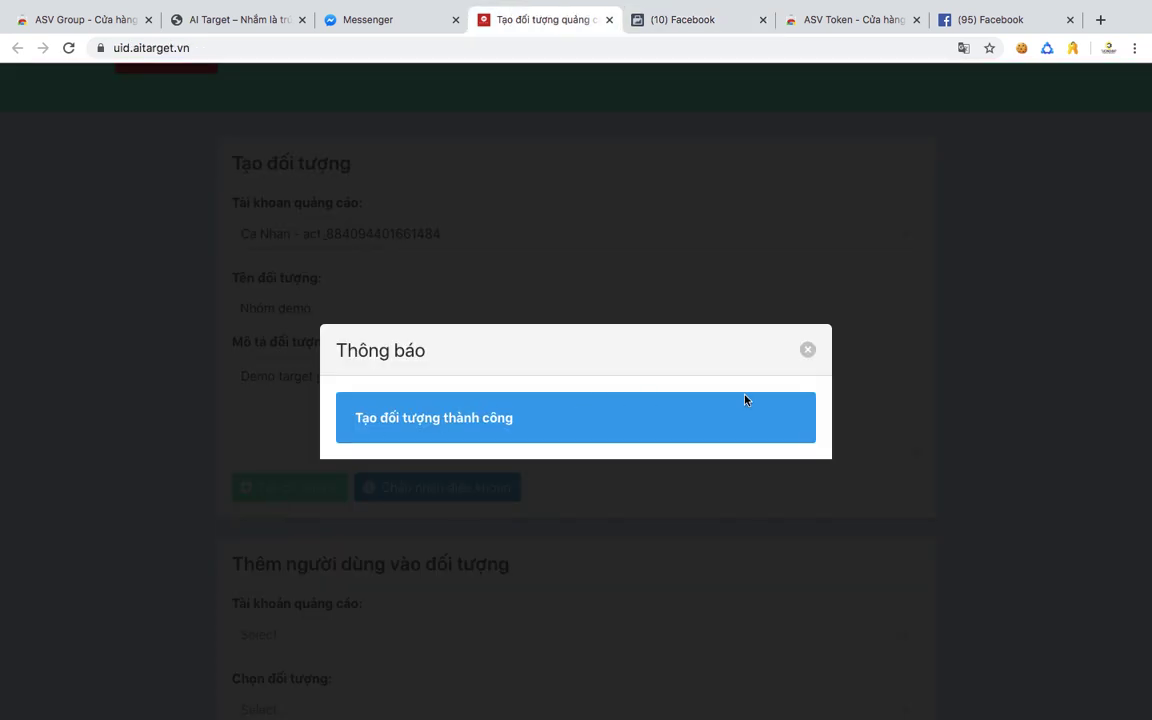
{"action": "left_click", "coordinate": [807, 351]}
In the form for adding users to an audience, choose the Ca Nhan ad account and the Nhóm demo audience.
{"action": "scroll", "coordinate": [260, 432], "scroll_direction": "down", "scroll_amount": 5}
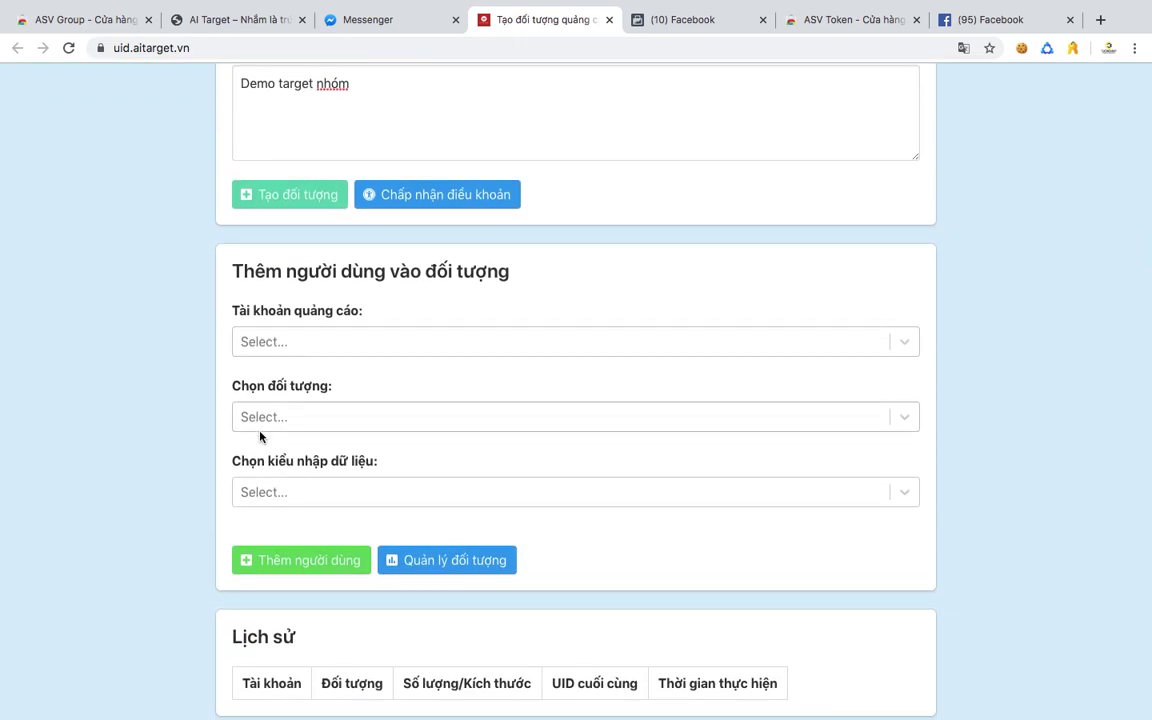
{"action": "left_click", "coordinate": [334, 345]}
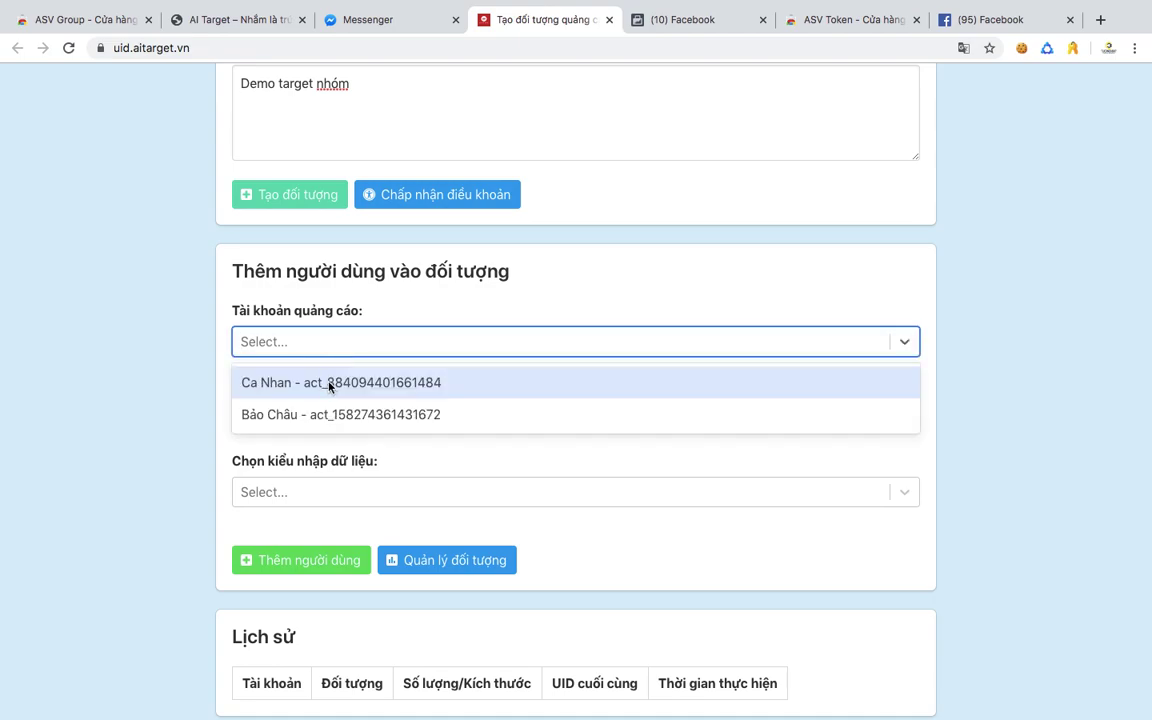
{"action": "left_click", "coordinate": [330, 386]}
{"action": "left_click", "coordinate": [355, 415]}
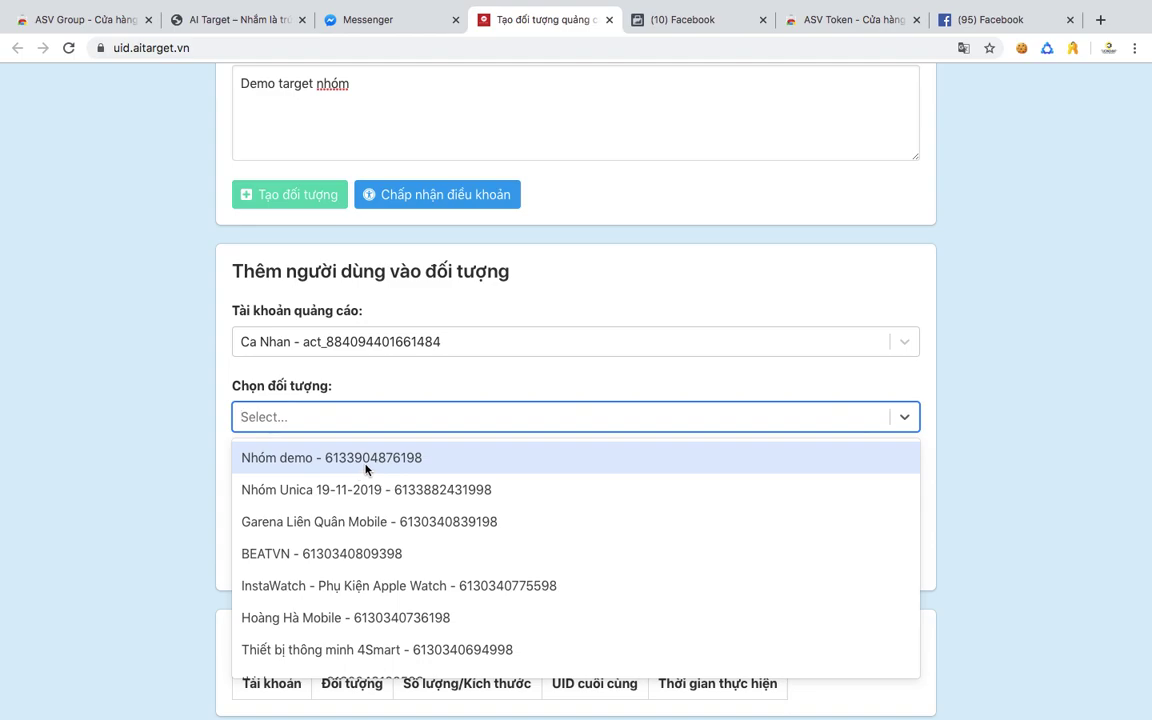
{"action": "left_click", "coordinate": [113, 393]}
{"action": "left_click", "coordinate": [280, 414]}
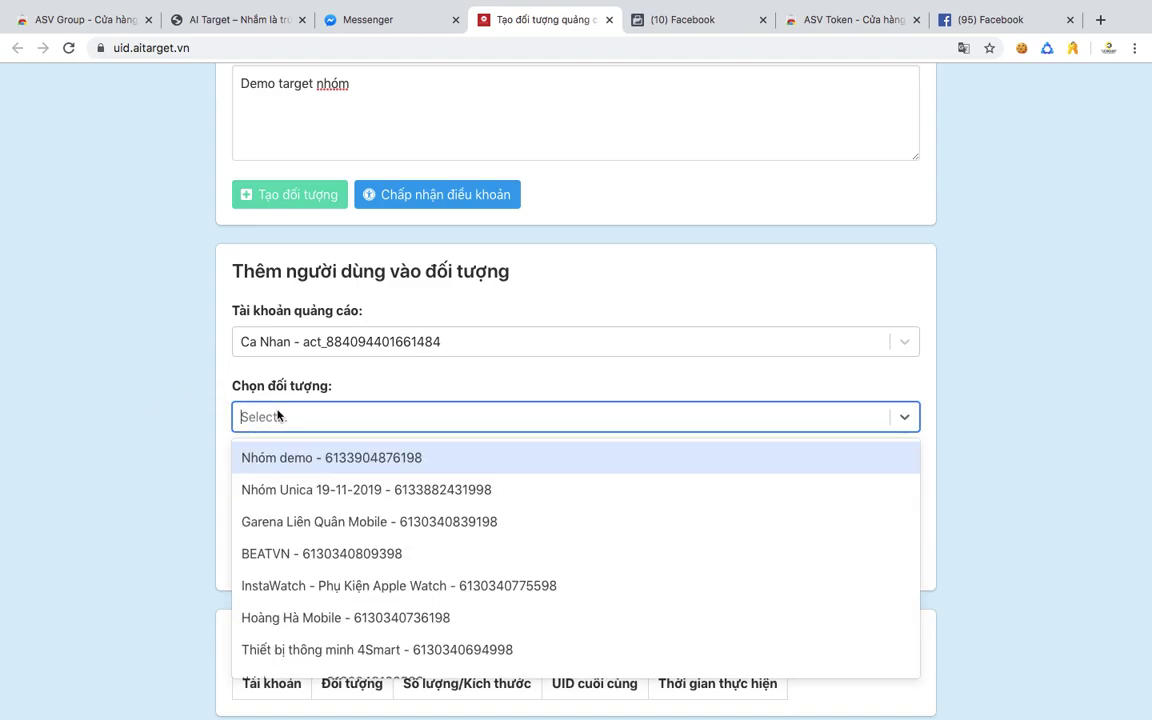
{"action": "left_click", "coordinate": [309, 492]}
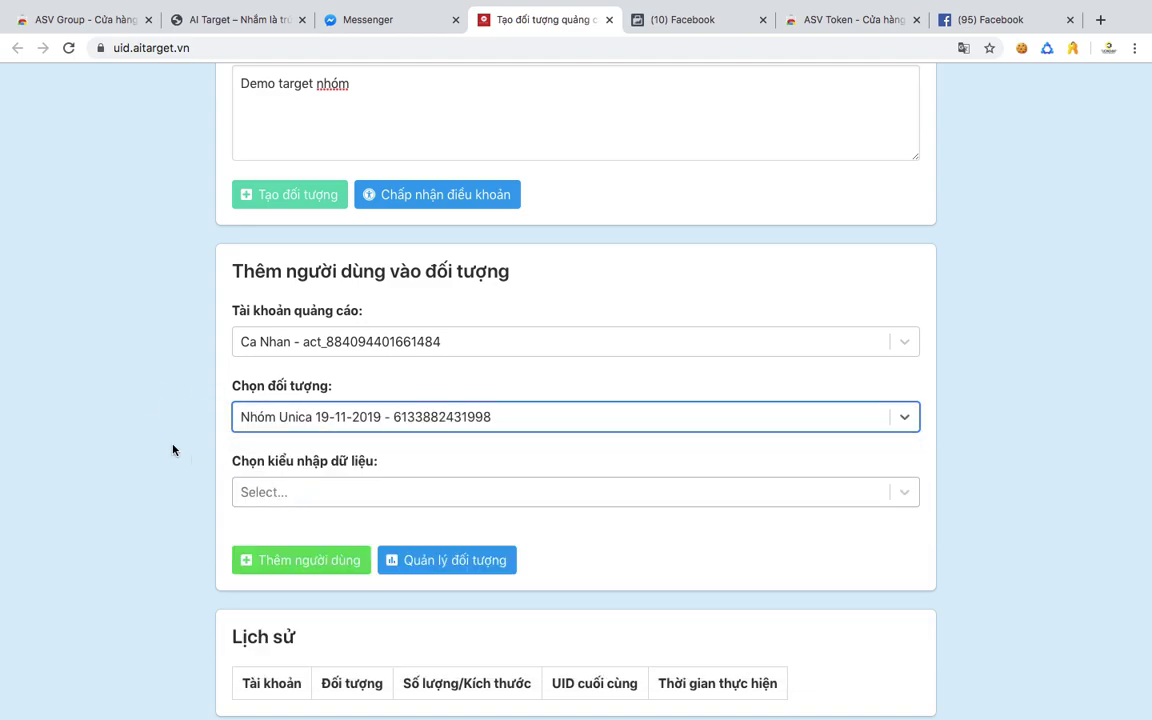
{"action": "left_click", "coordinate": [320, 422]}
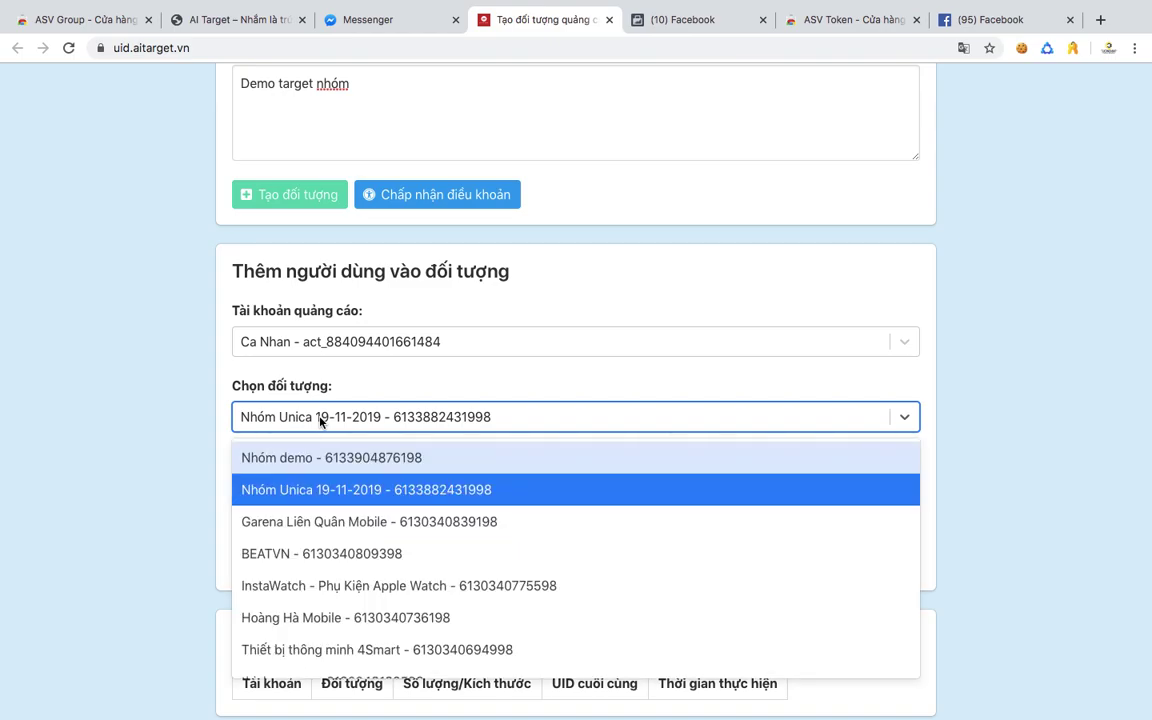
{"action": "left_click", "coordinate": [343, 458]}
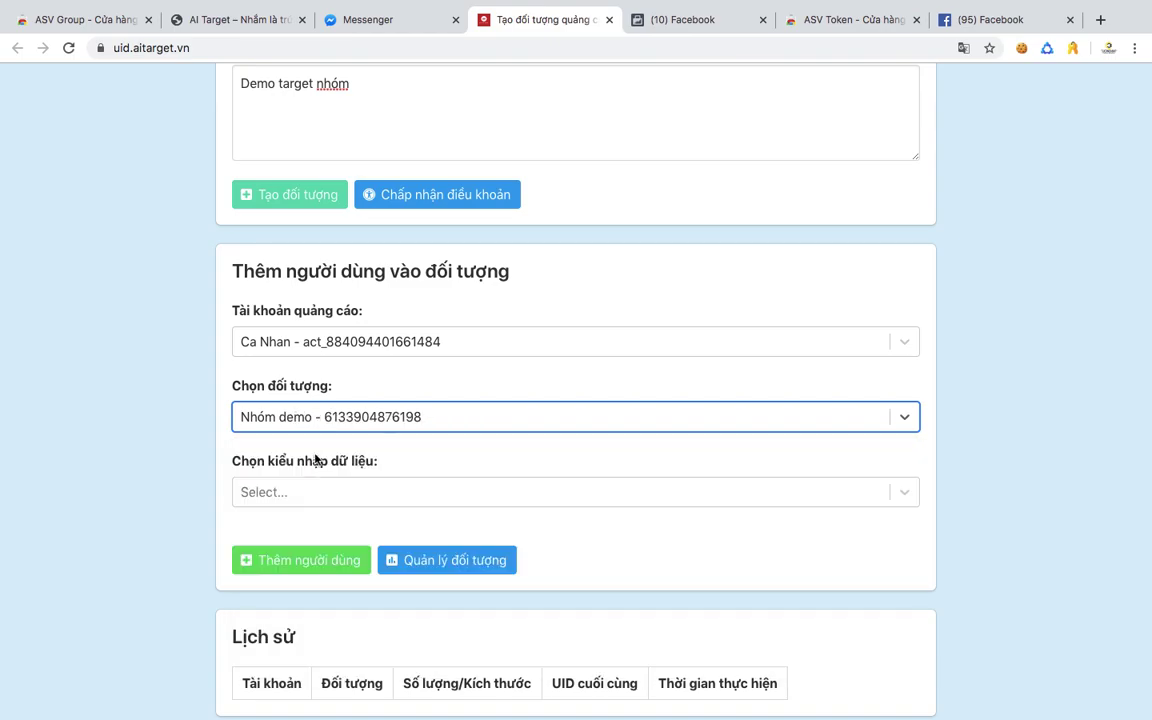
Set the data input type to "Nhập danh sách UID" and ready the UID list field for entry.
{"action": "scroll", "coordinate": [144, 432], "scroll_direction": "down", "scroll_amount": 2}
{"action": "left_click", "coordinate": [323, 400]}
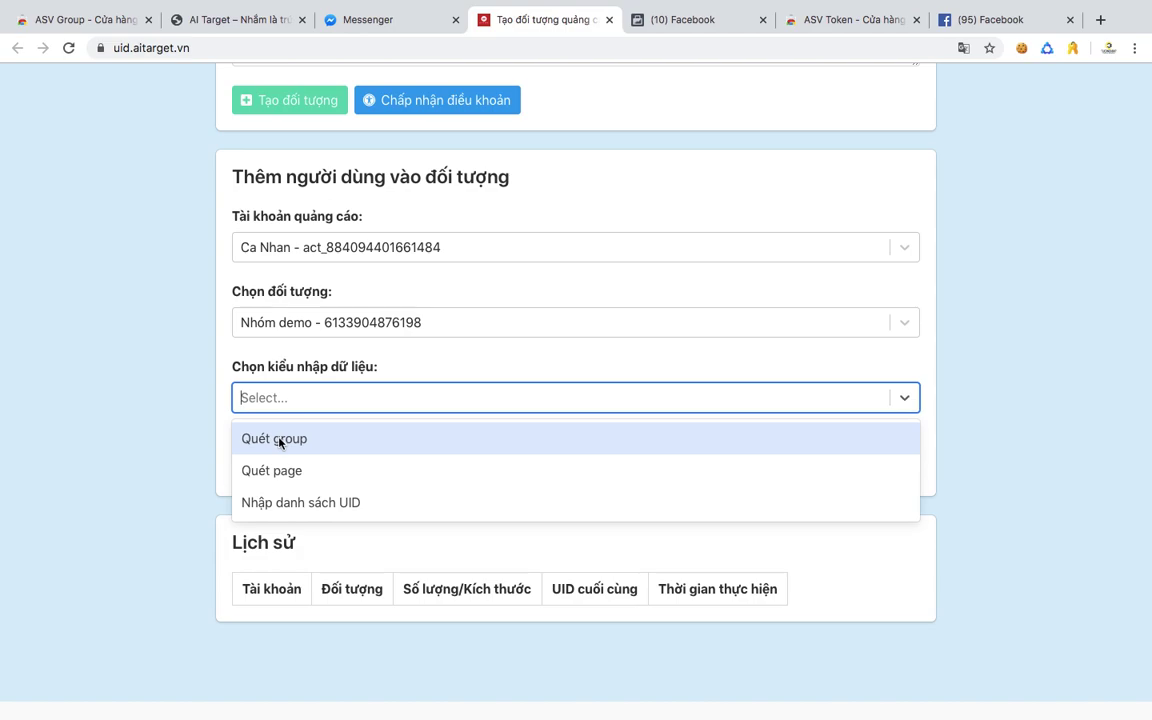
{"action": "left_click", "coordinate": [311, 473]}
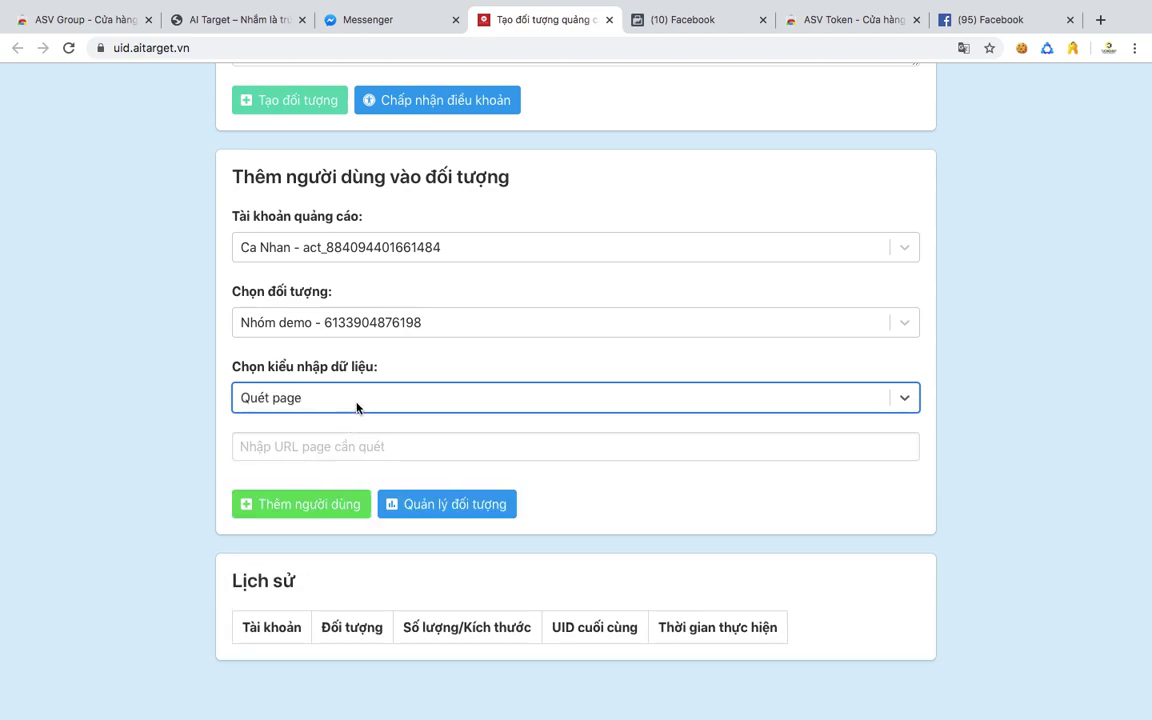
{"action": "left_click", "coordinate": [430, 446]}
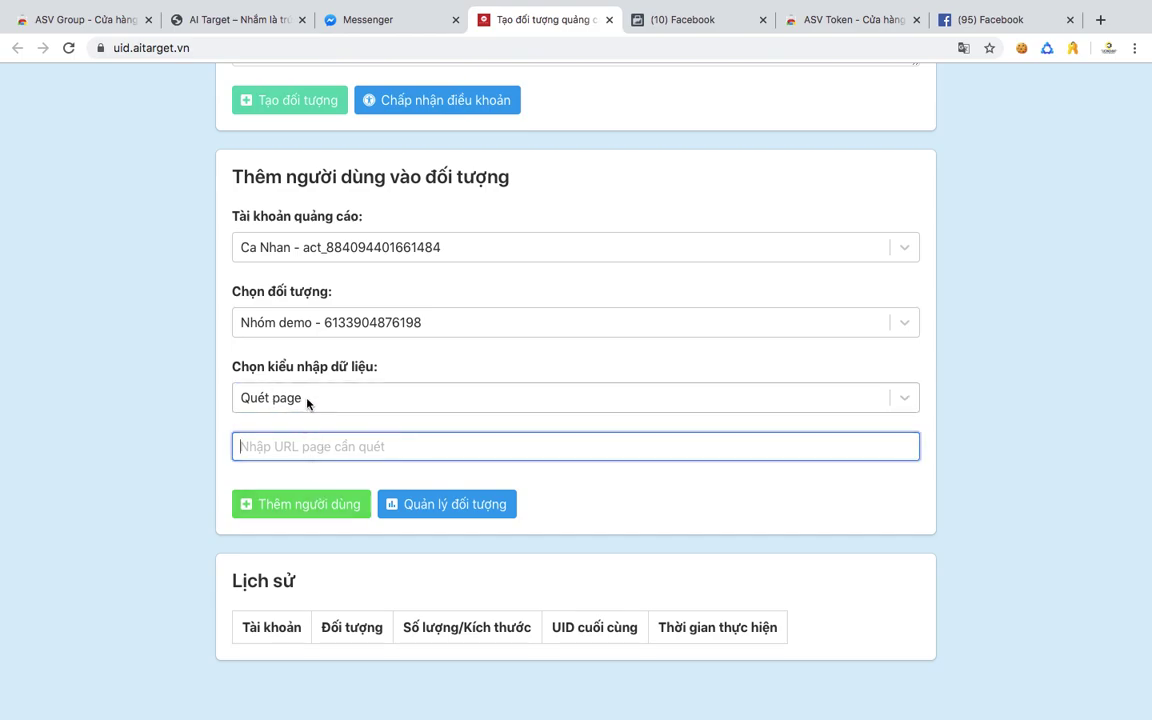
{"action": "left_click", "coordinate": [308, 400]}
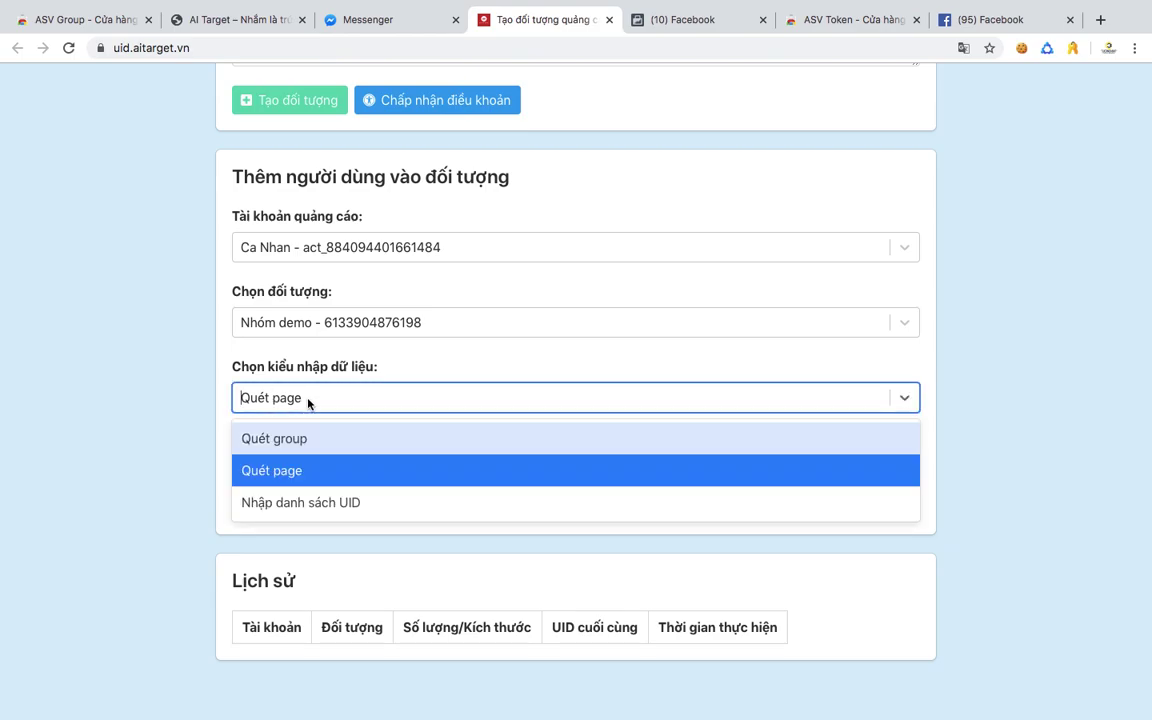
{"action": "left_click", "coordinate": [339, 504]}
{"action": "left_click", "coordinate": [338, 504]}
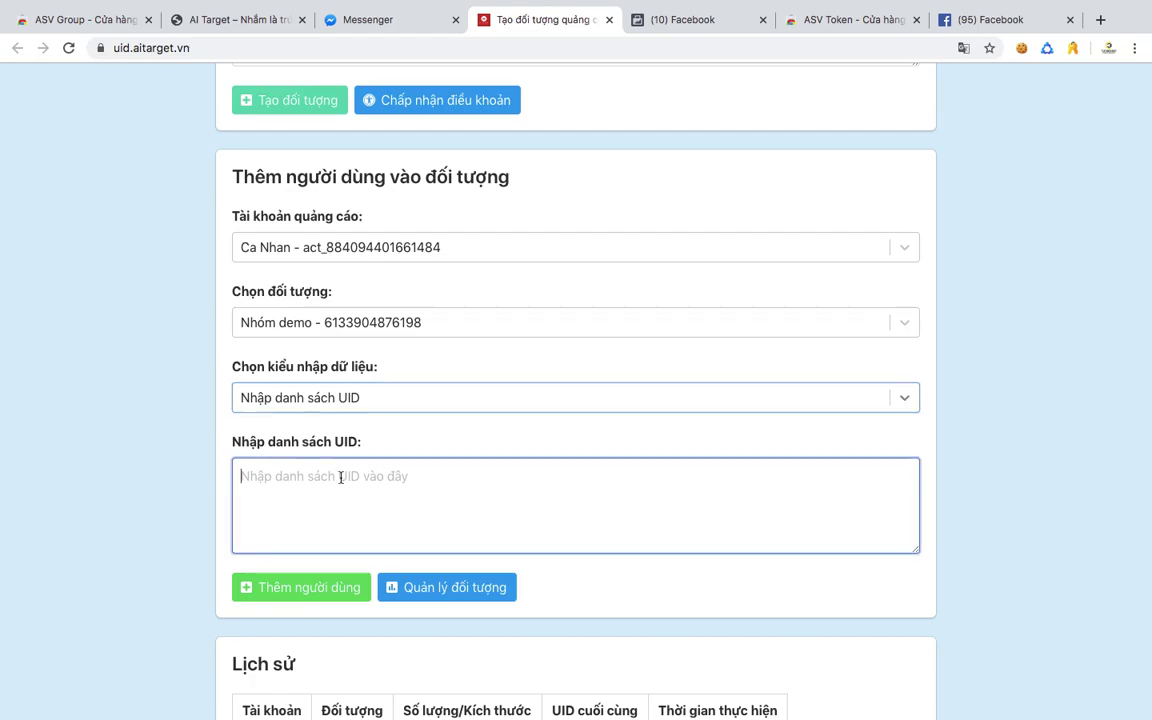
Switch to the Book1 workbook in Excel and copy the whole UID column A.
{"action": "key", "text": "ctrl+Up"}
{"action": "left_click", "coordinate": [828, 60]}
{"action": "key", "text": "ctrl+Up"}
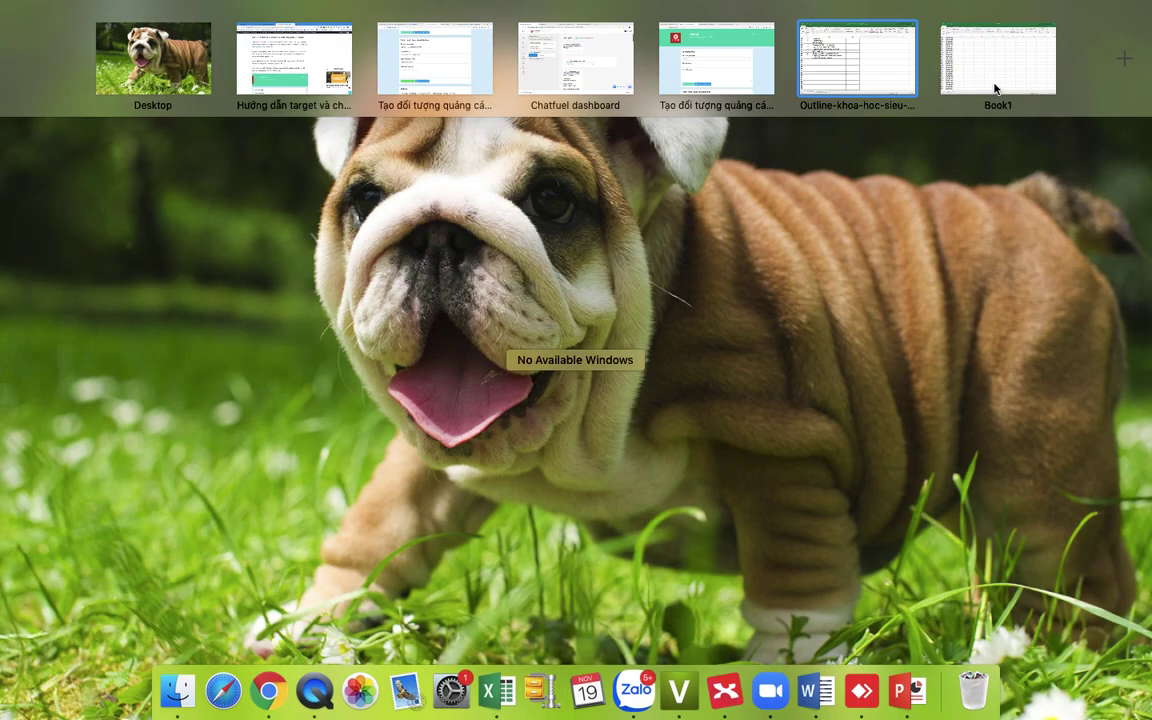
{"action": "left_click", "coordinate": [985, 44]}
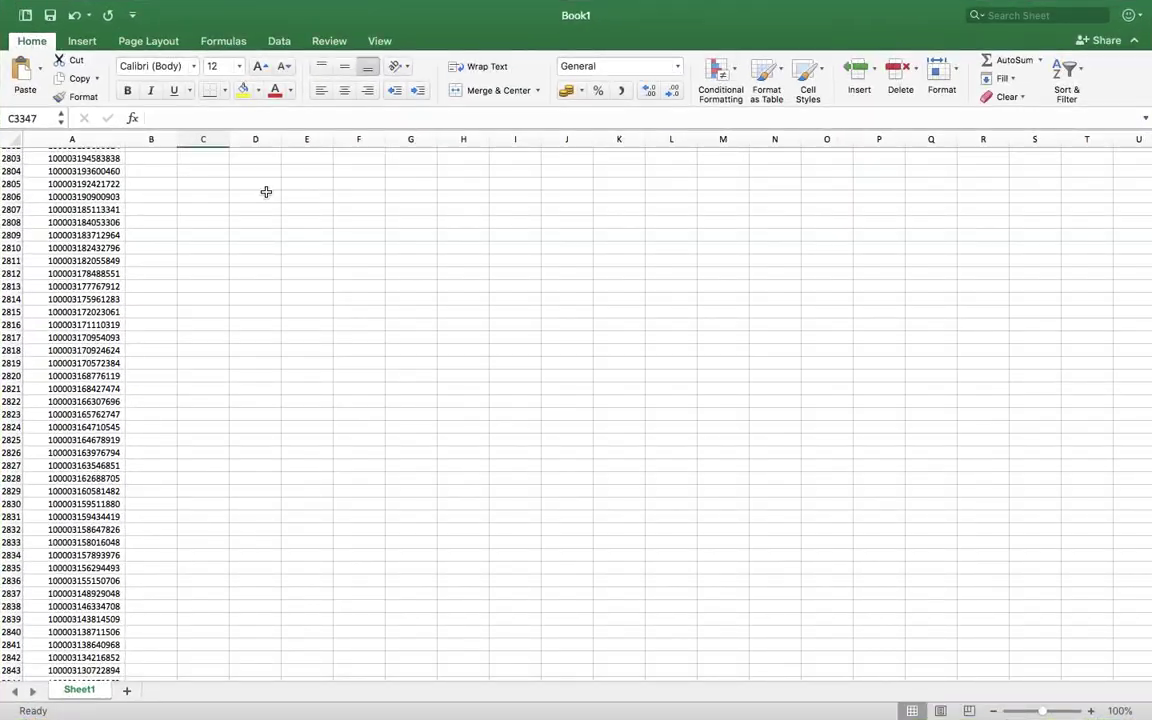
{"action": "left_click", "coordinate": [87, 139]}
{"action": "key", "text": "super+c"}
Return to the filled-in audience form in Chrome and paste the copied UIDs into the UID list, removing the trailing blank line.
{"action": "key", "text": "ctrl+Up"}
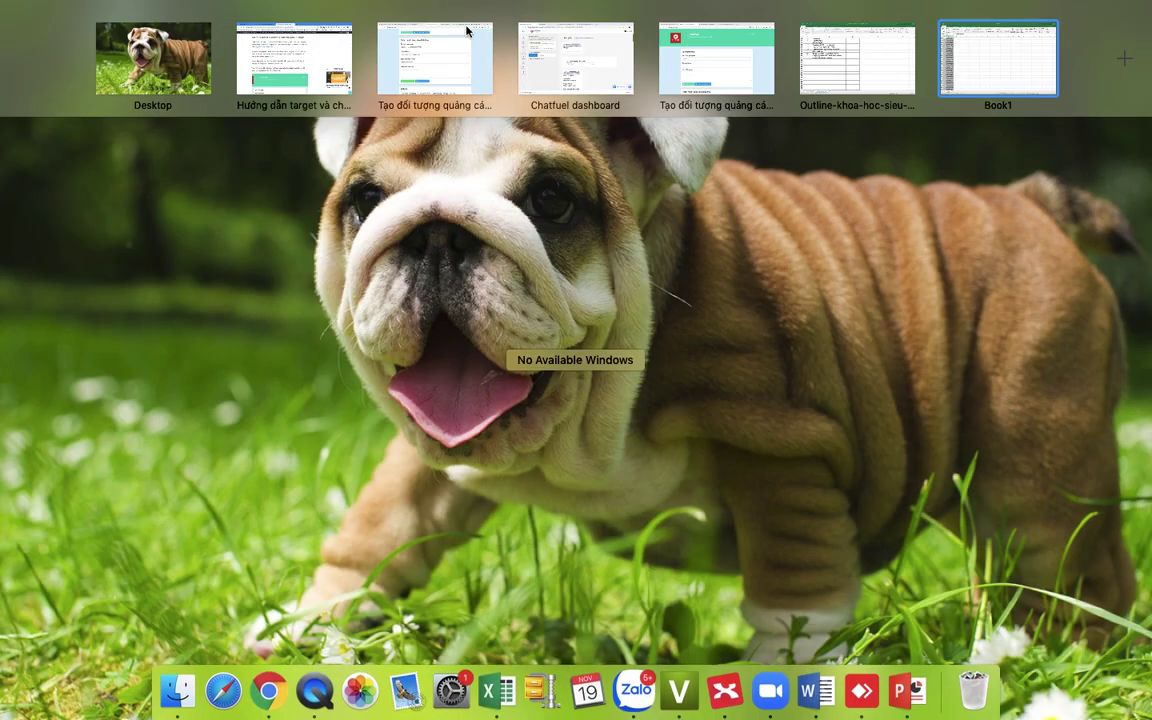
{"action": "left_click", "coordinate": [668, 52]}
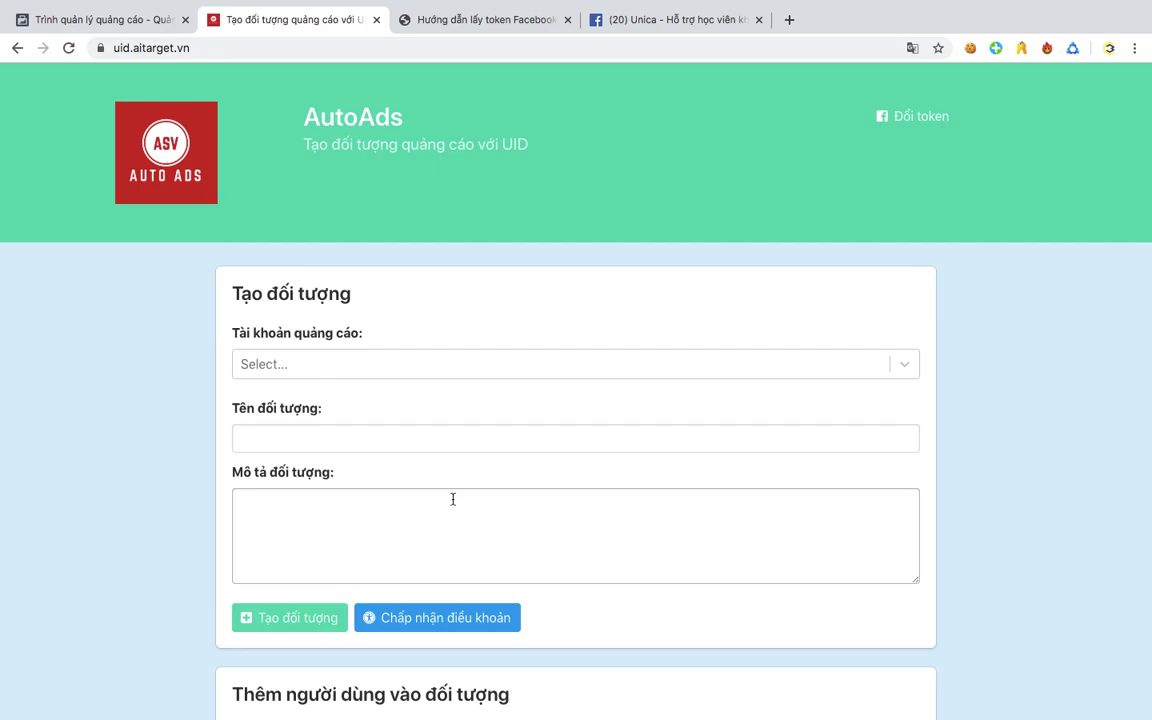
{"action": "key", "text": "ctrl+Up"}
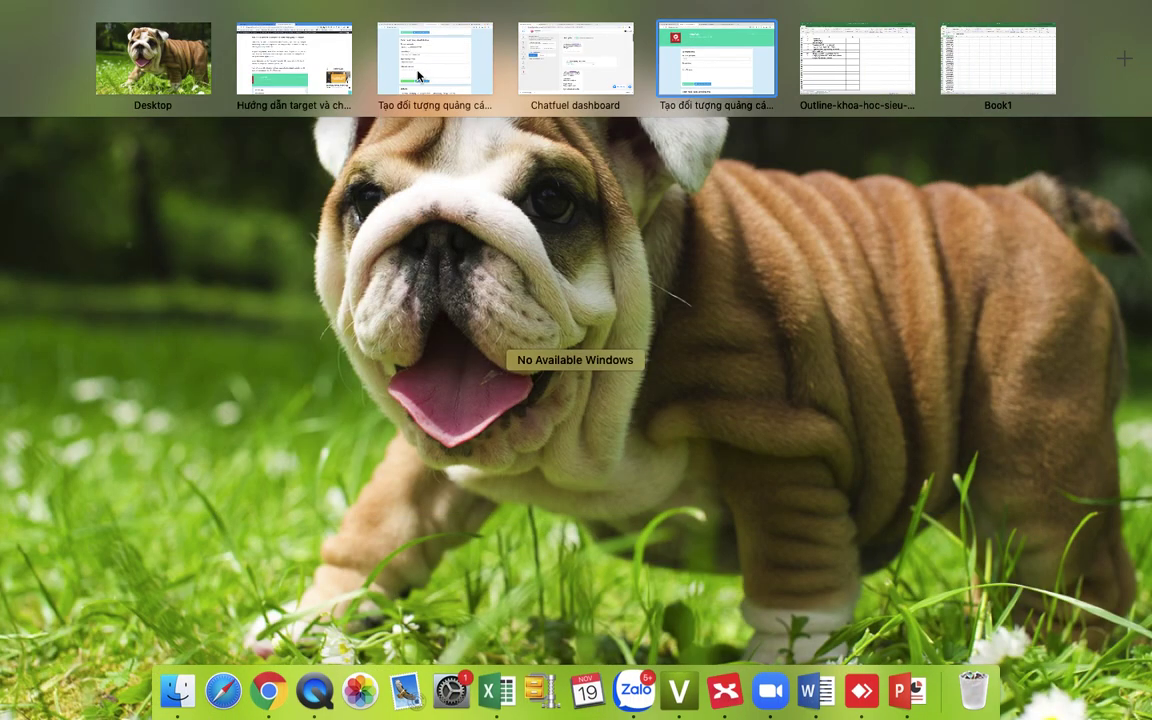
{"action": "left_click", "coordinate": [455, 68]}
{"action": "key", "text": "super+v"}
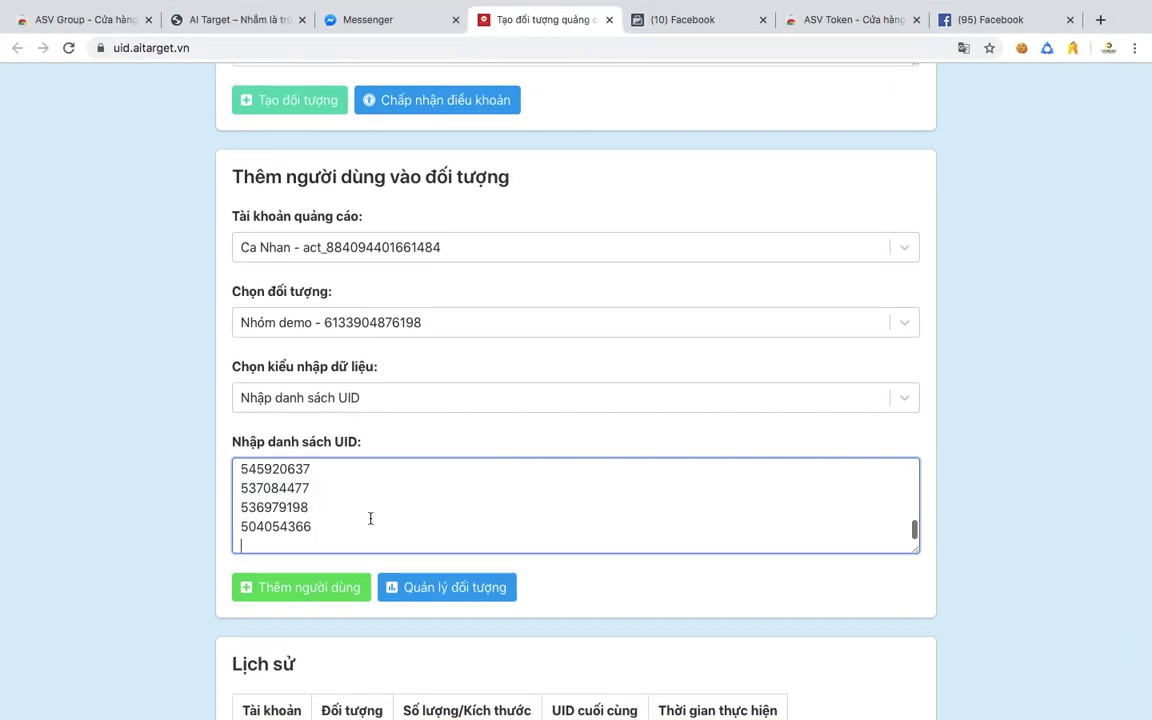
{"action": "key", "text": "BackSpace"}
Add the listed UIDs as users of the Nhóm demo audience and close the notice.
{"action": "scroll", "coordinate": [150, 500], "scroll_direction": "down", "scroll_amount": 3}
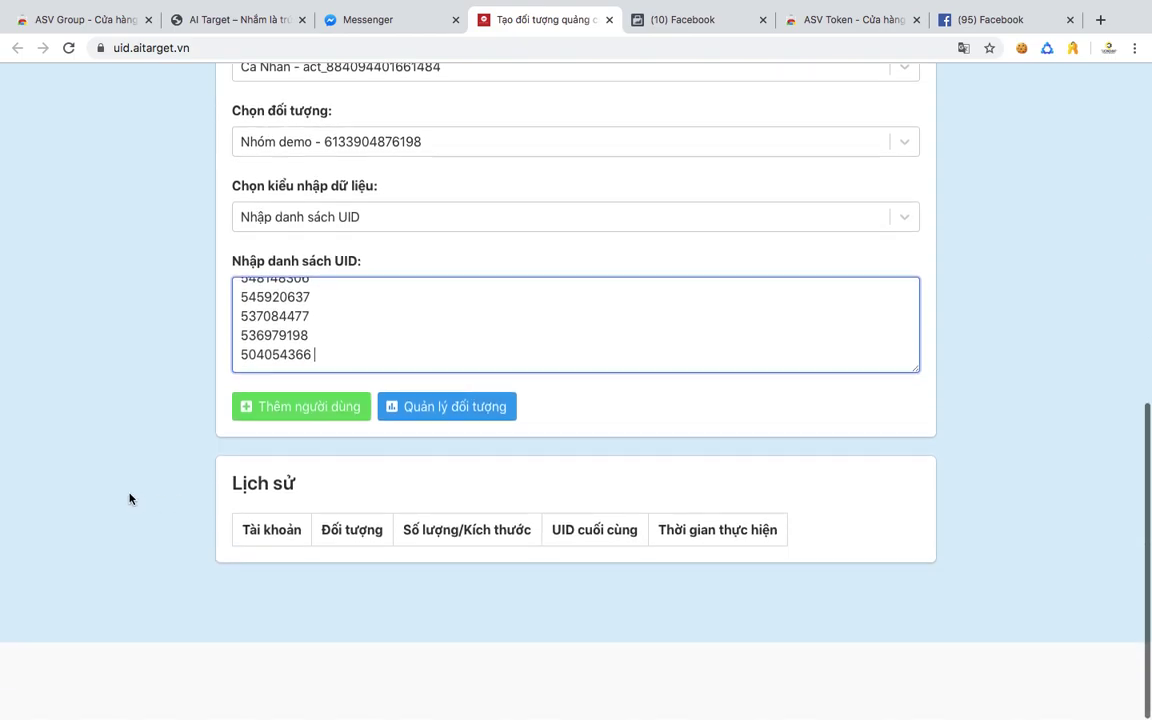
{"action": "left_click", "coordinate": [296, 408]}
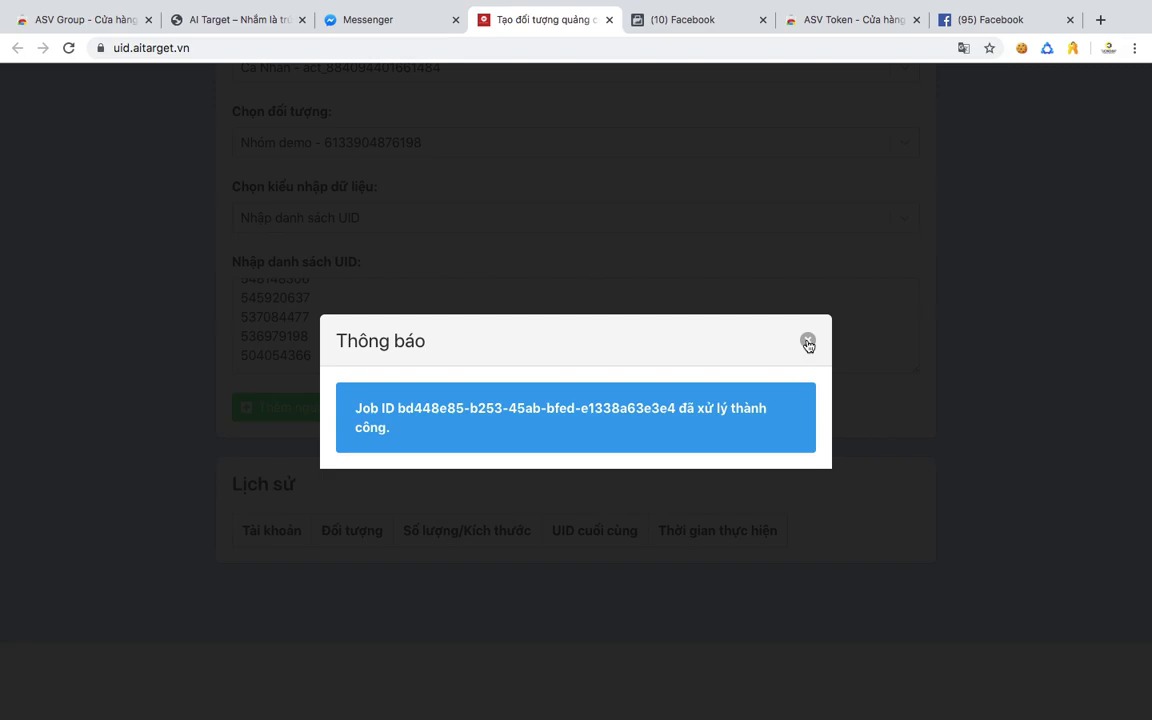
{"action": "left_click", "coordinate": [807, 342]}
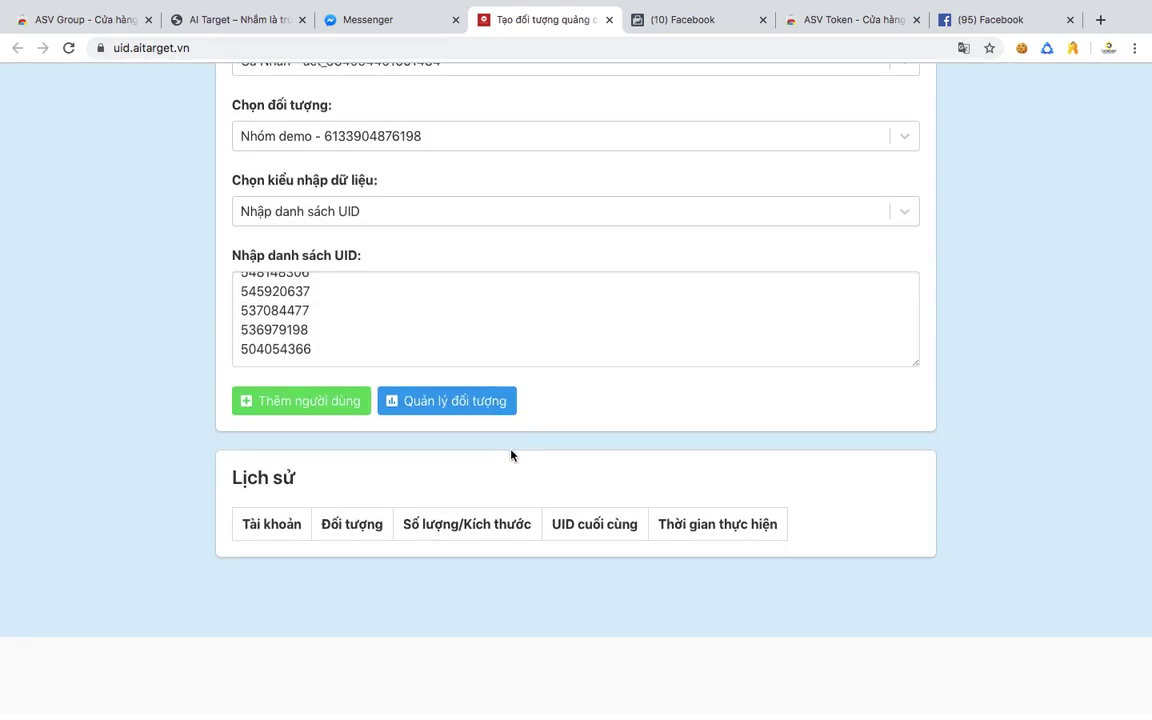
Open the Facebook audience manager from the form and switch it to the Ca Nhan ad account.
{"action": "left_click", "coordinate": [460, 407]}
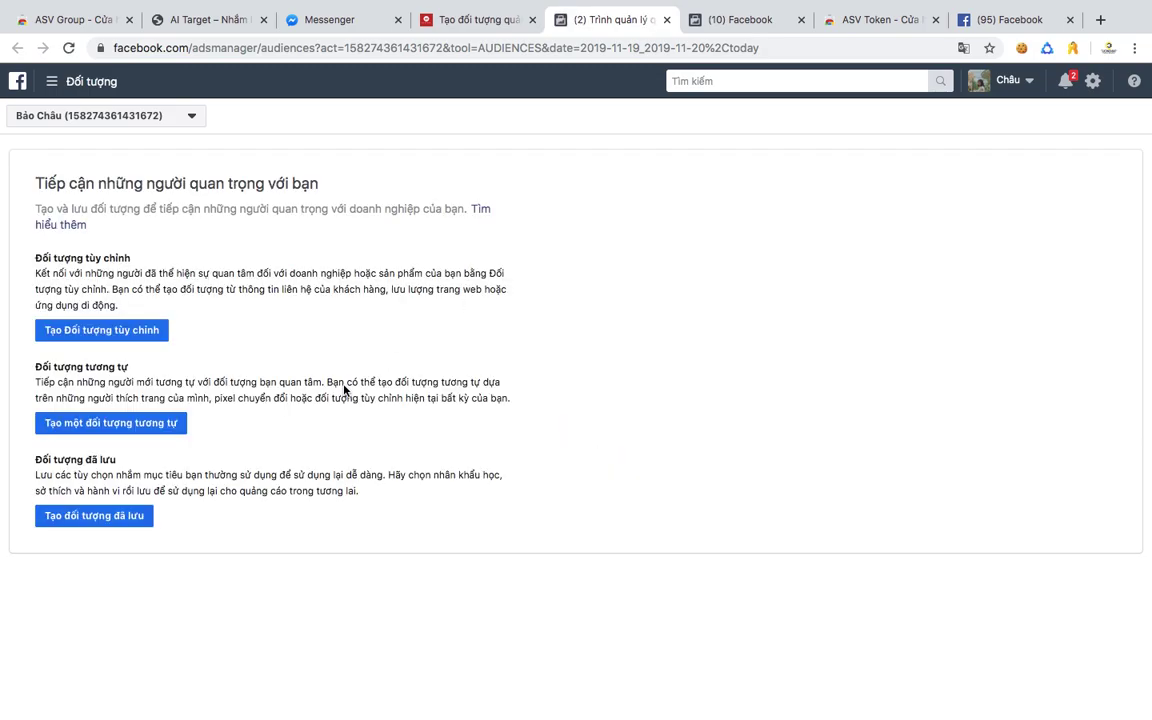
{"action": "left_click", "coordinate": [150, 115]}
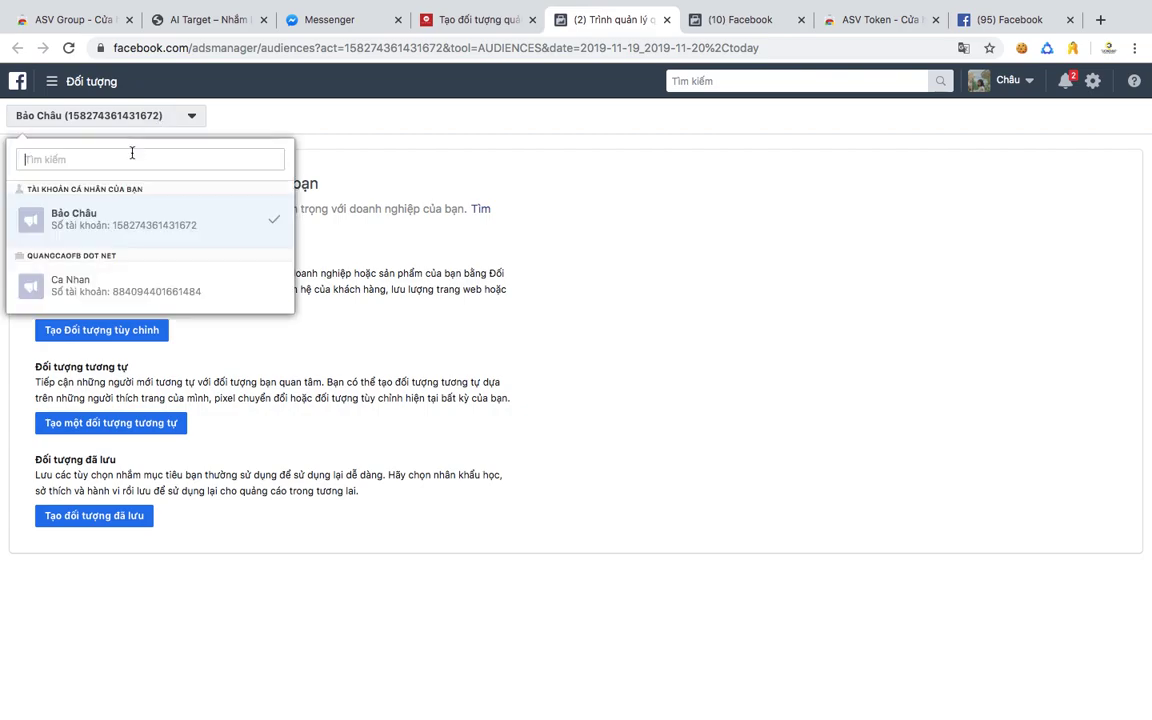
{"action": "left_click", "coordinate": [110, 285]}
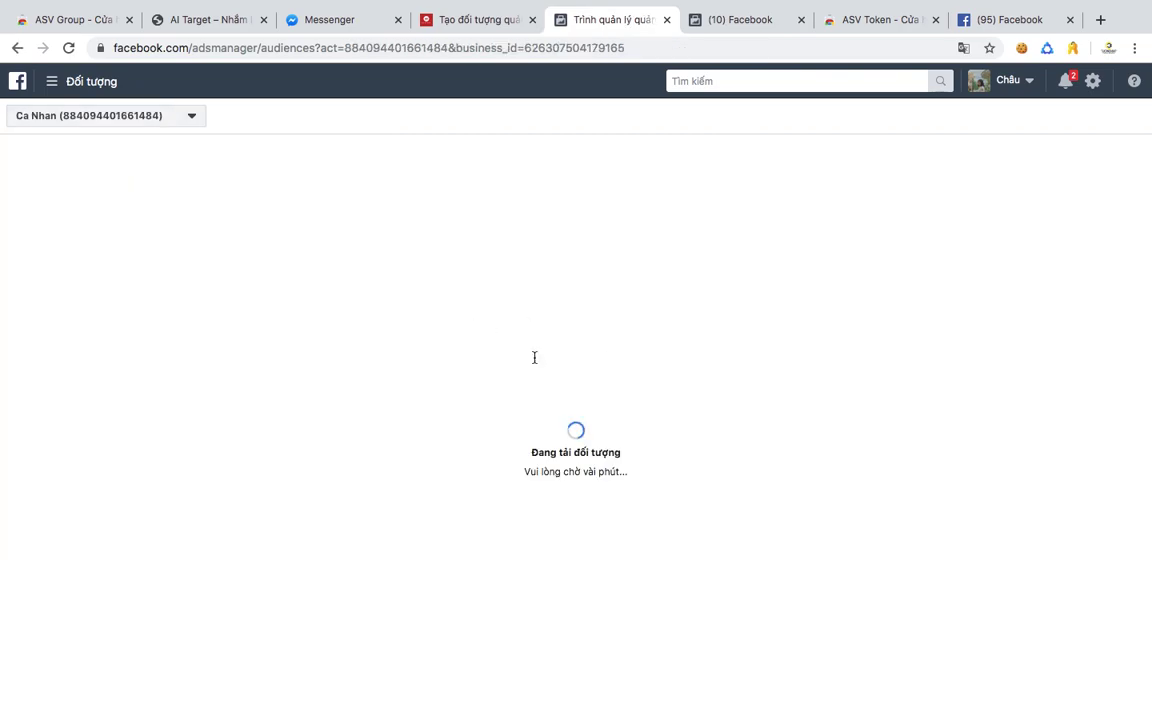
Examine the size and availability of the listed audiences, and the extra actions offered for Nhóm demo.
{"action": "scroll", "coordinate": [389, 460], "scroll_direction": "down", "scroll_amount": 3}
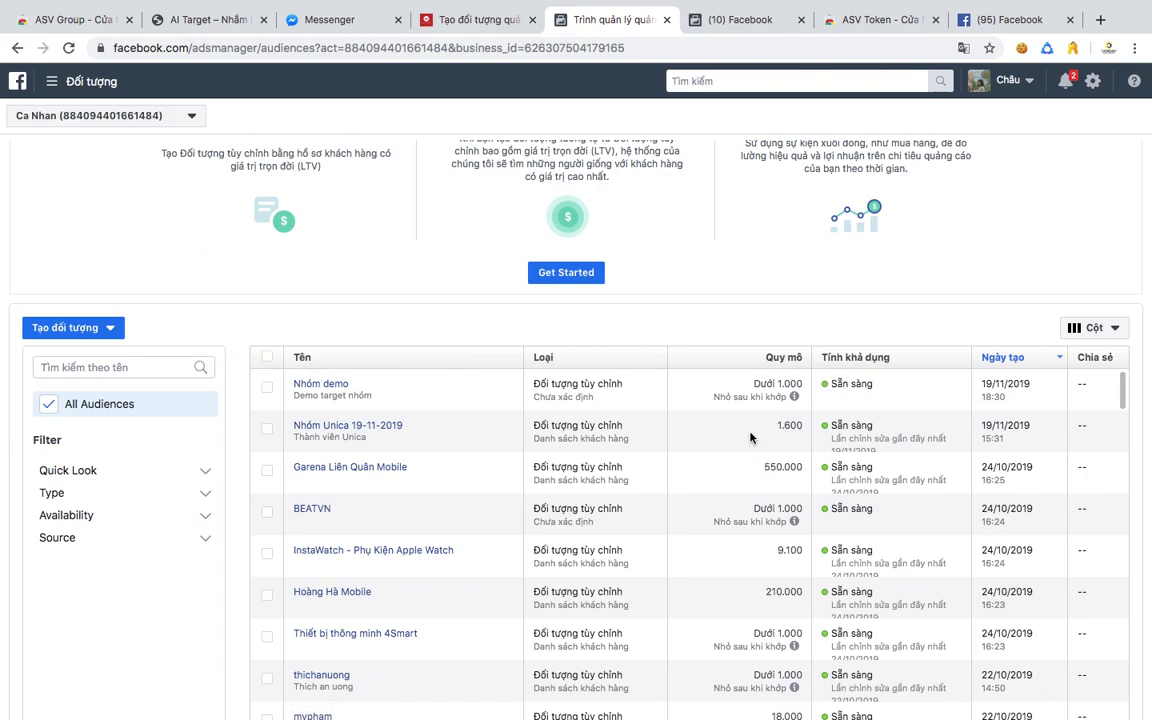
{"action": "mouse_move", "coordinate": [365, 437]}
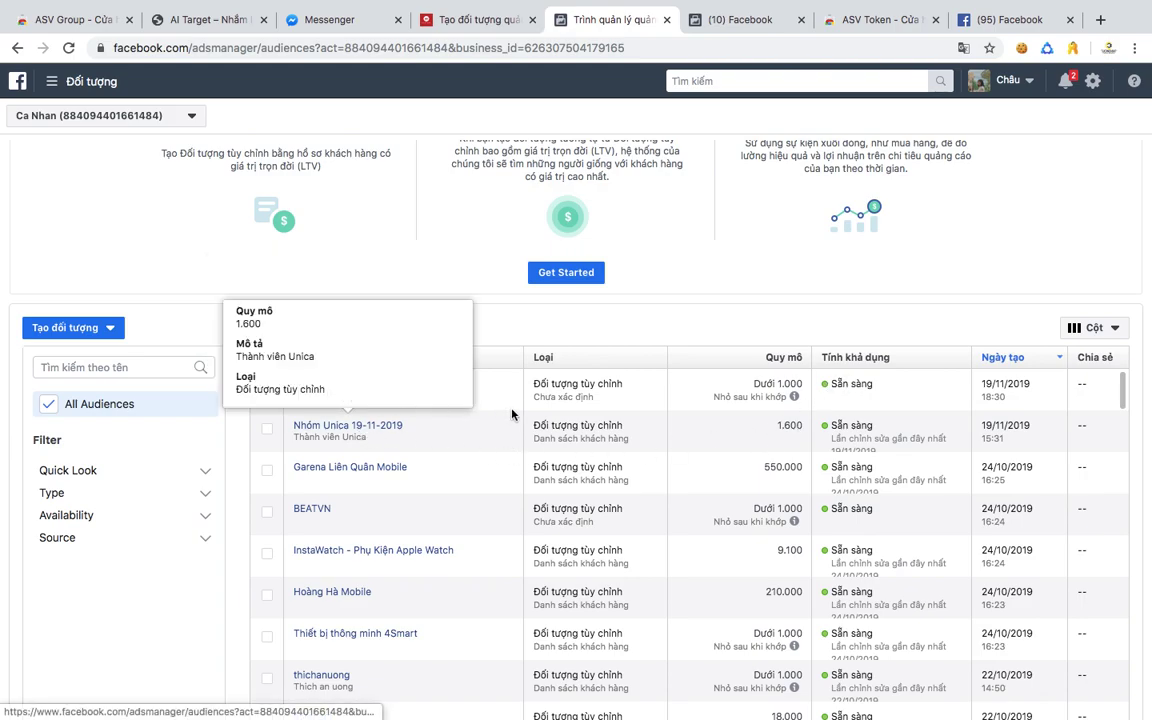
{"action": "mouse_move", "coordinate": [320, 385]}
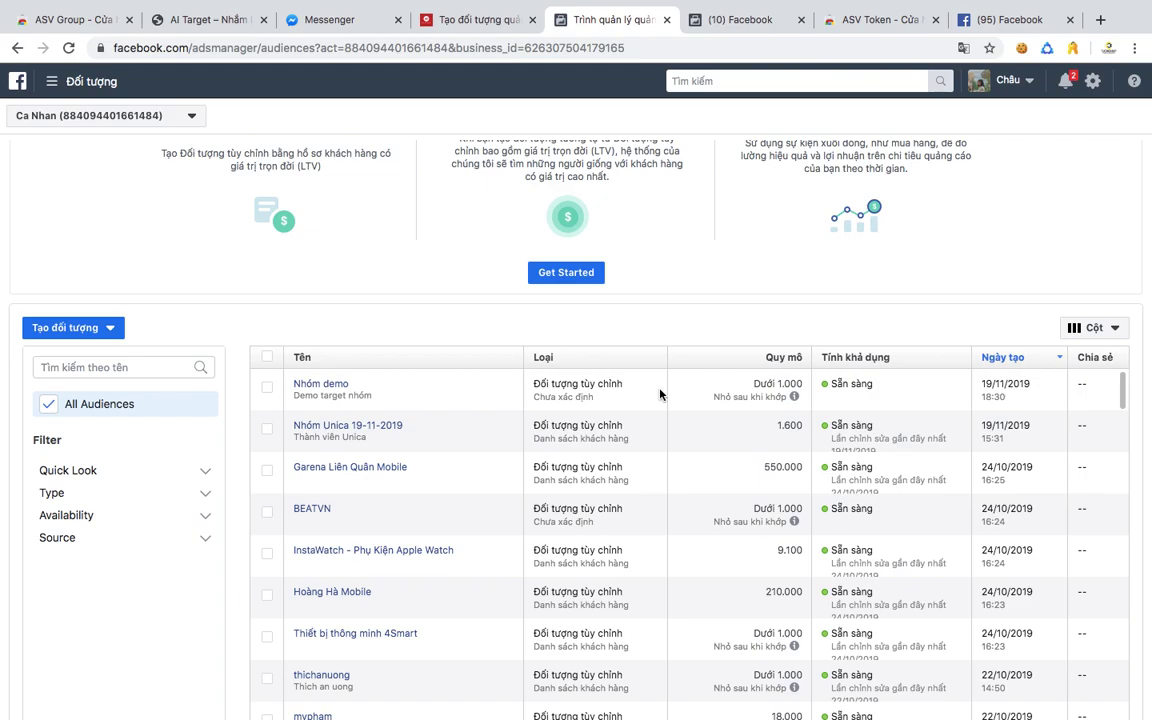
{"action": "scroll", "coordinate": [660, 394], "scroll_direction": "down", "scroll_amount": 1}
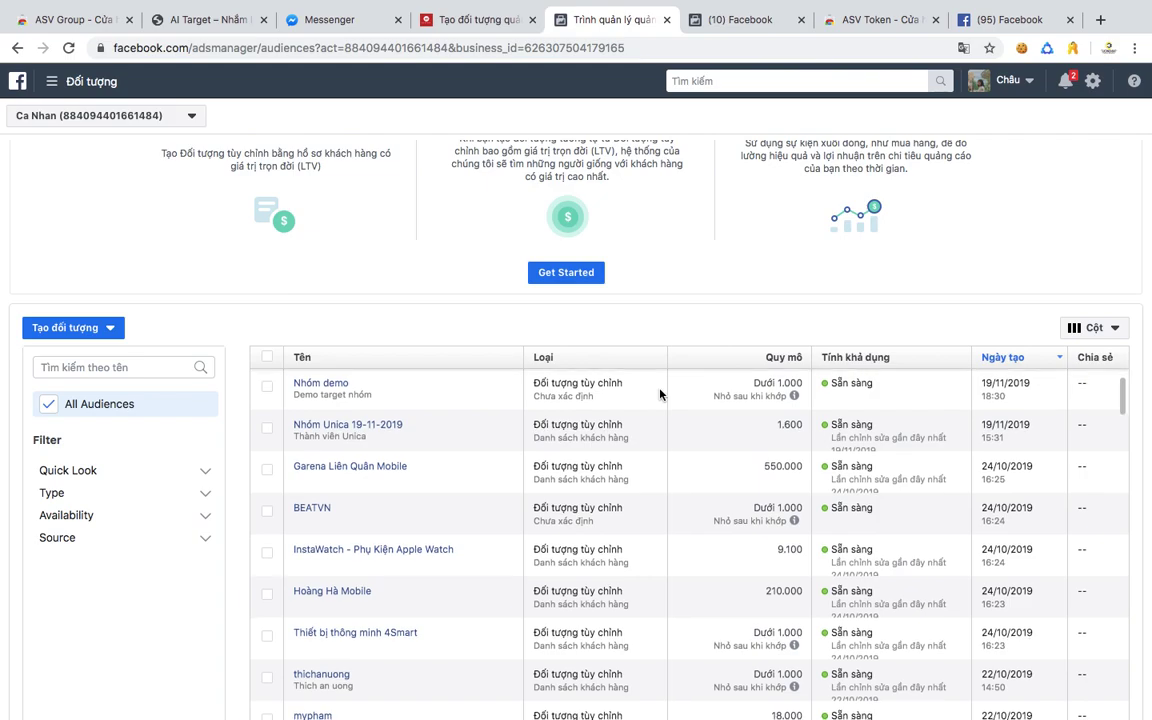
{"action": "scroll", "coordinate": [660, 394], "scroll_direction": "up", "scroll_amount": 3}
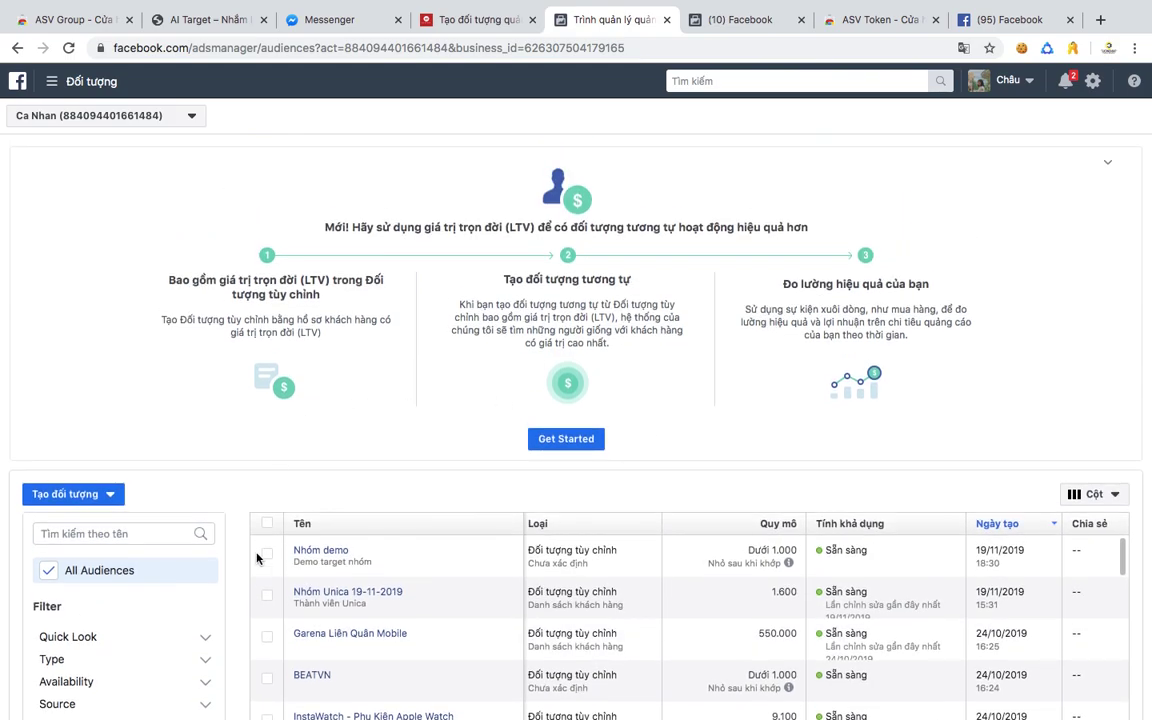
{"action": "left_click", "coordinate": [267, 553]}
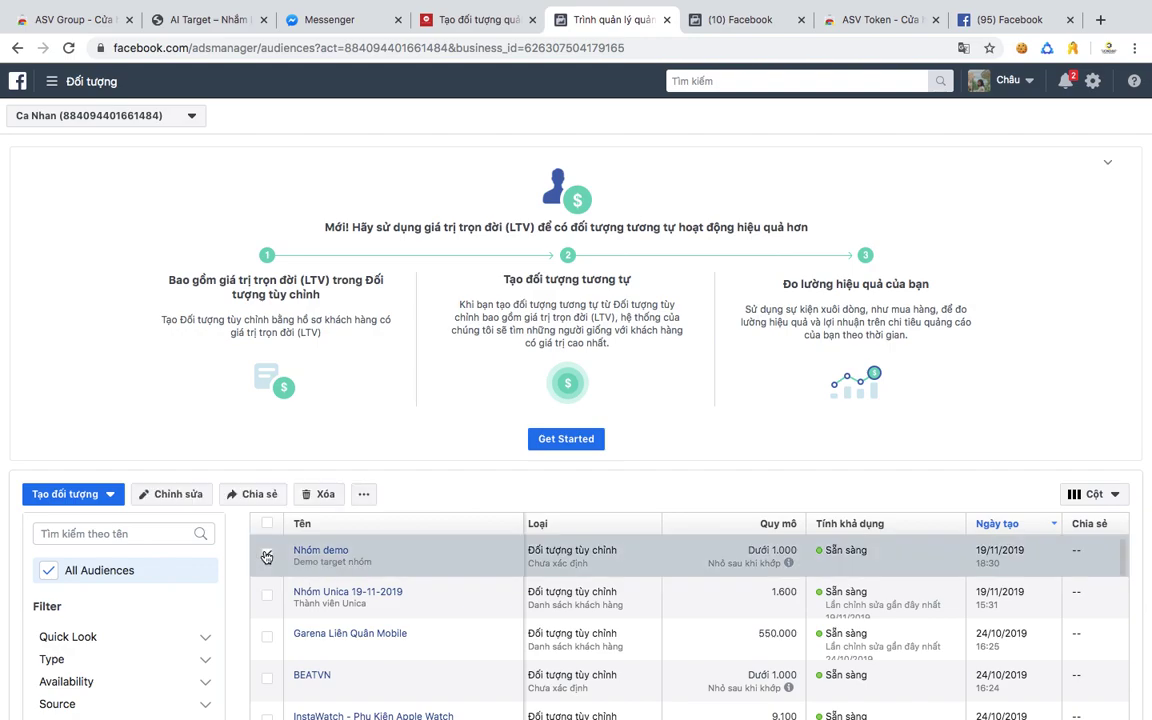
{"action": "left_click", "coordinate": [366, 495]}
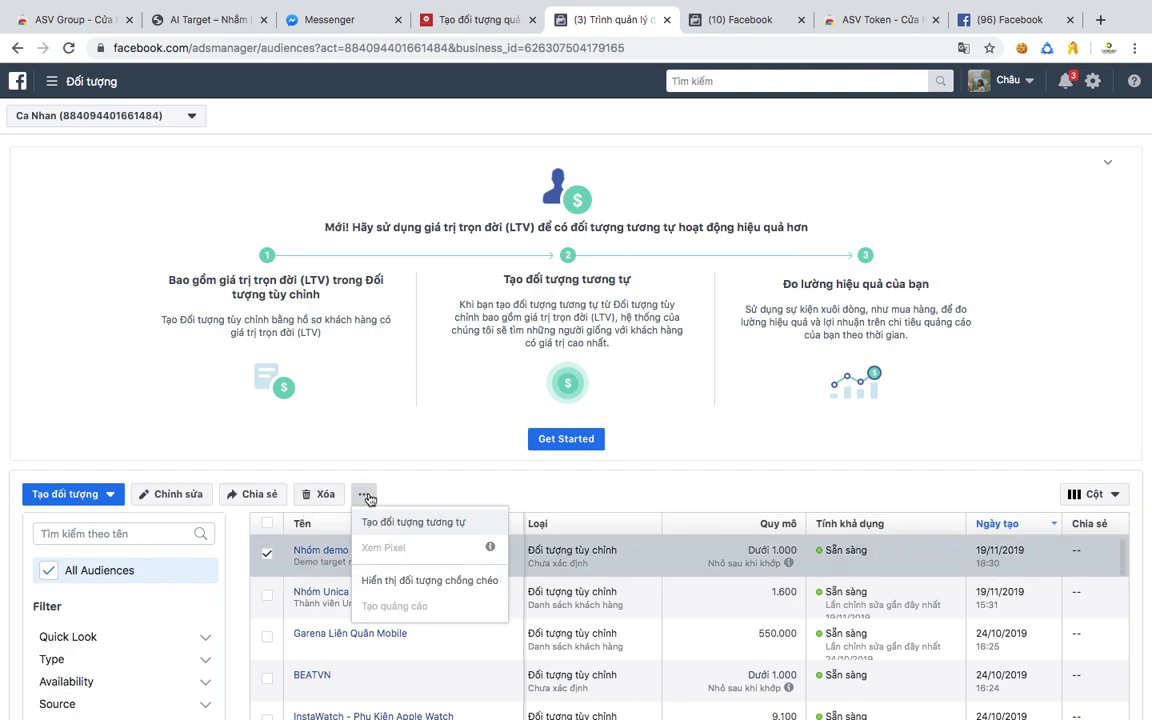
{"action": "scroll", "coordinate": [370, 500], "scroll_direction": "down", "scroll_amount": 1}
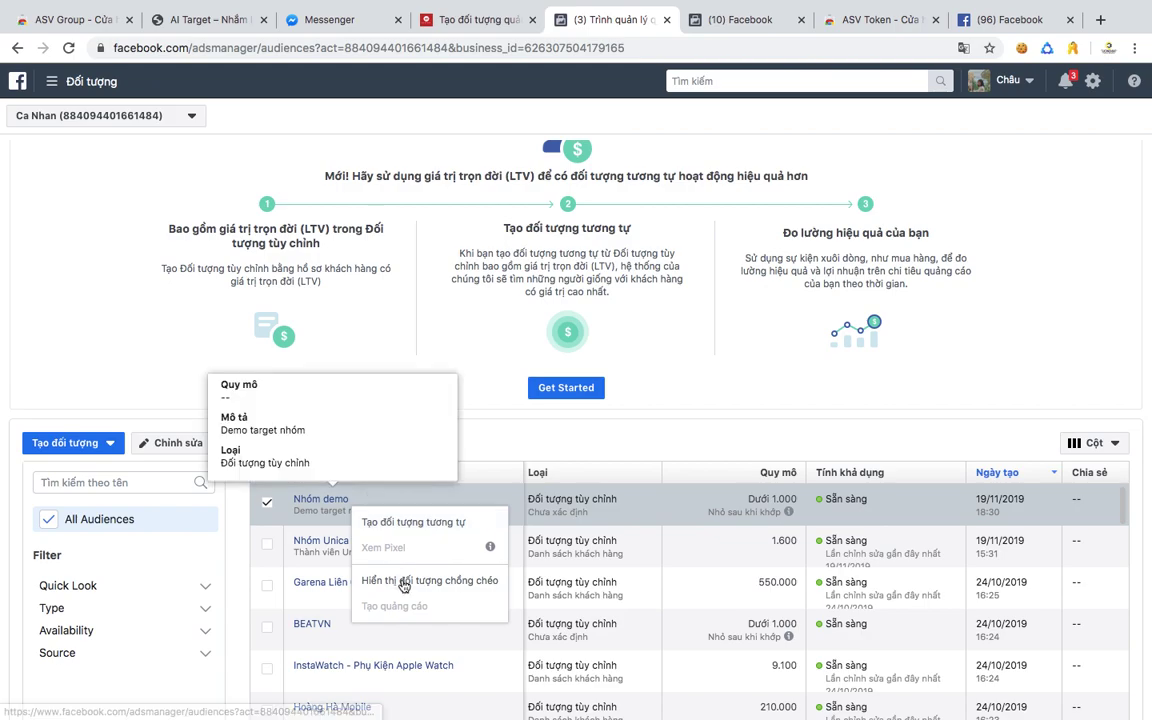
{"action": "left_click", "coordinate": [267, 502]}
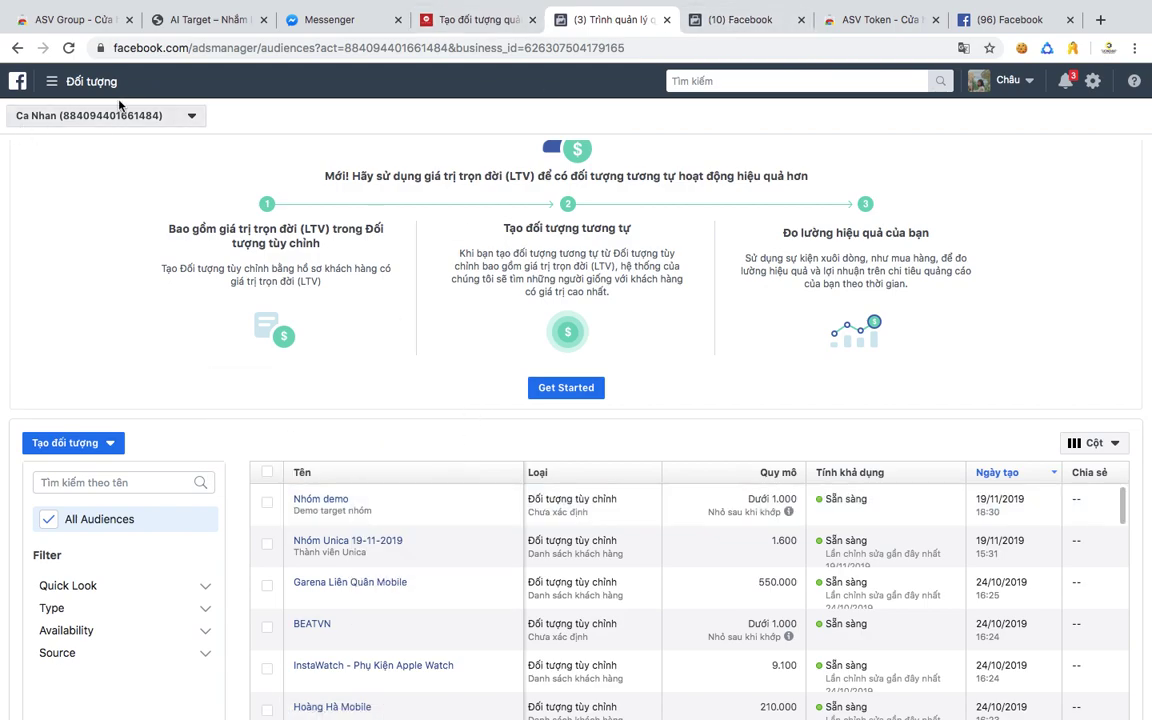
Go from the audience manager to the ads manager's campaign page (Trình quản lý quảng cáo).
{"action": "left_click", "coordinate": [75, 81]}
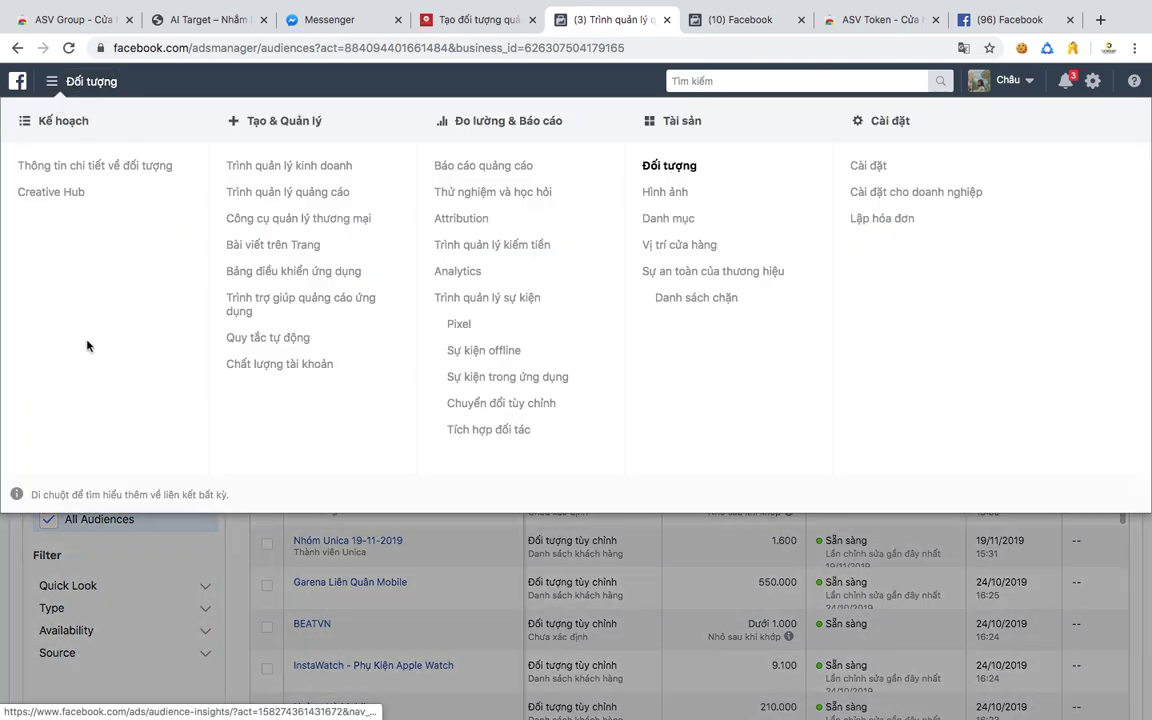
{"action": "left_click", "coordinate": [296, 197]}
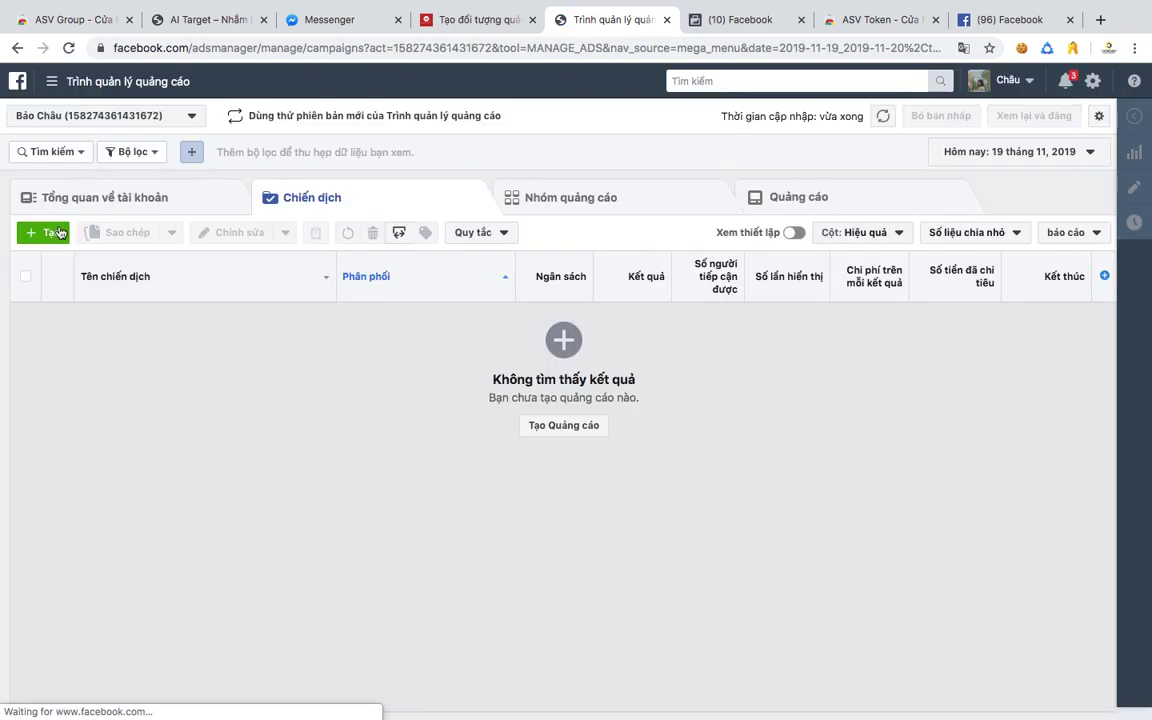
Switch the ads manager's campaign page to the Ca Nhan ad account.
{"action": "left_click", "coordinate": [122, 118]}
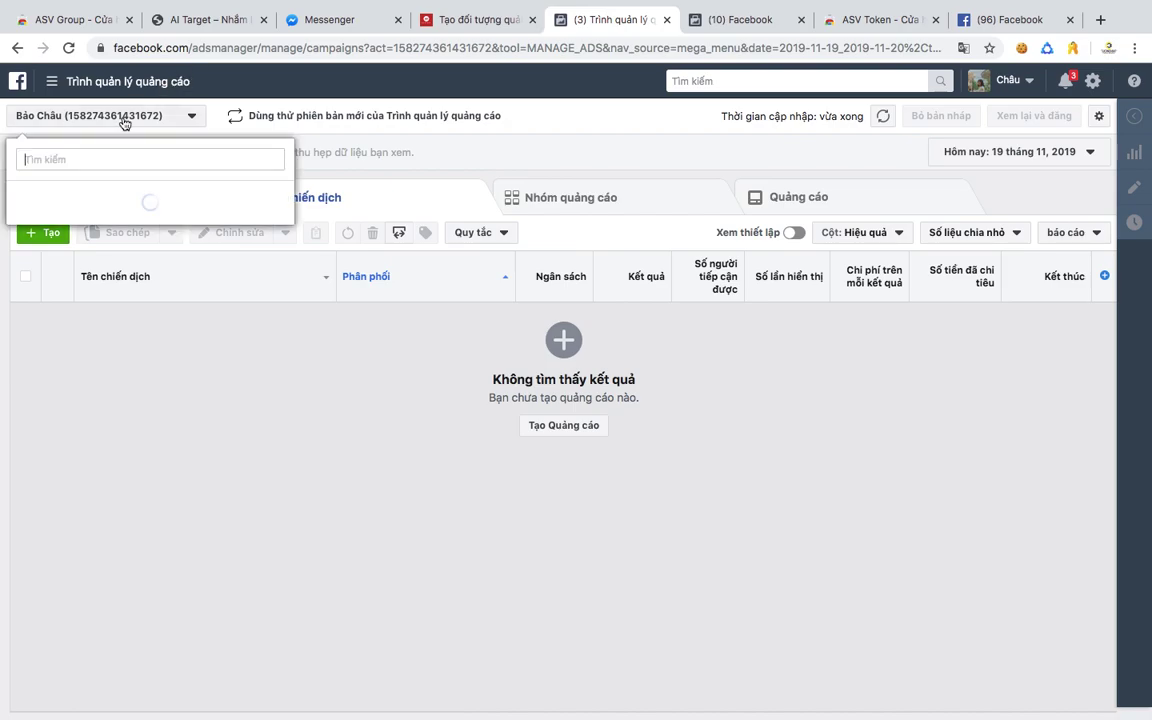
{"action": "left_click", "coordinate": [96, 289]}
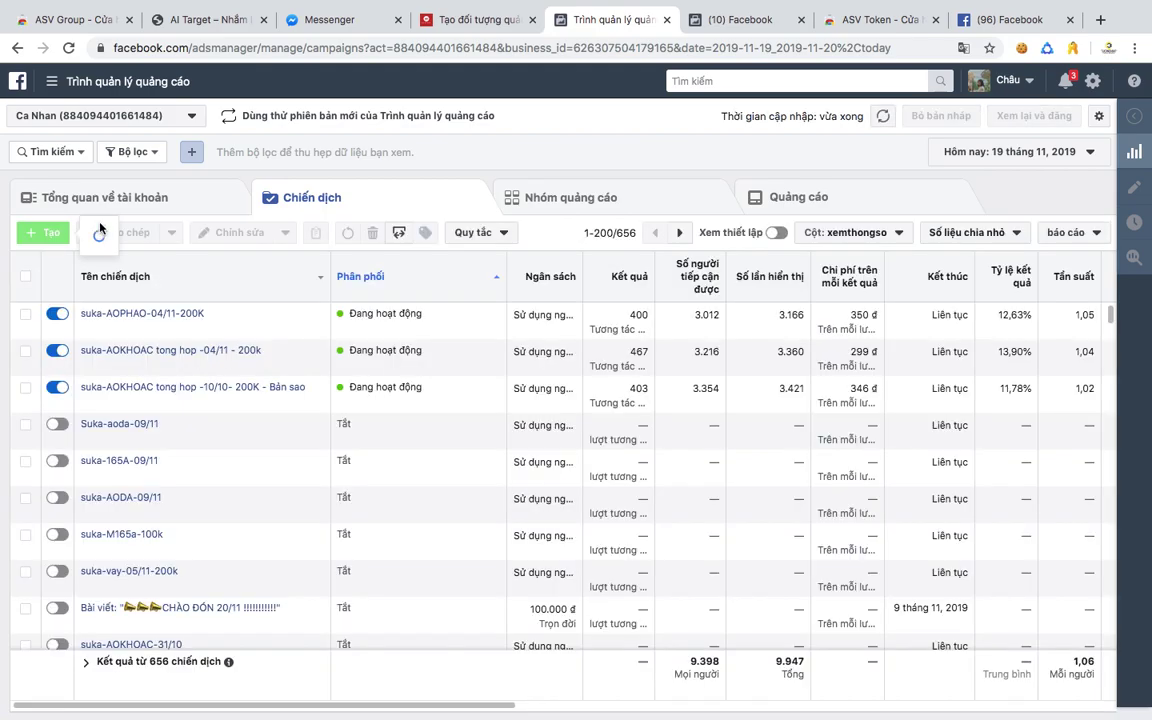
{"action": "mouse_move", "coordinate": [40, 240]}
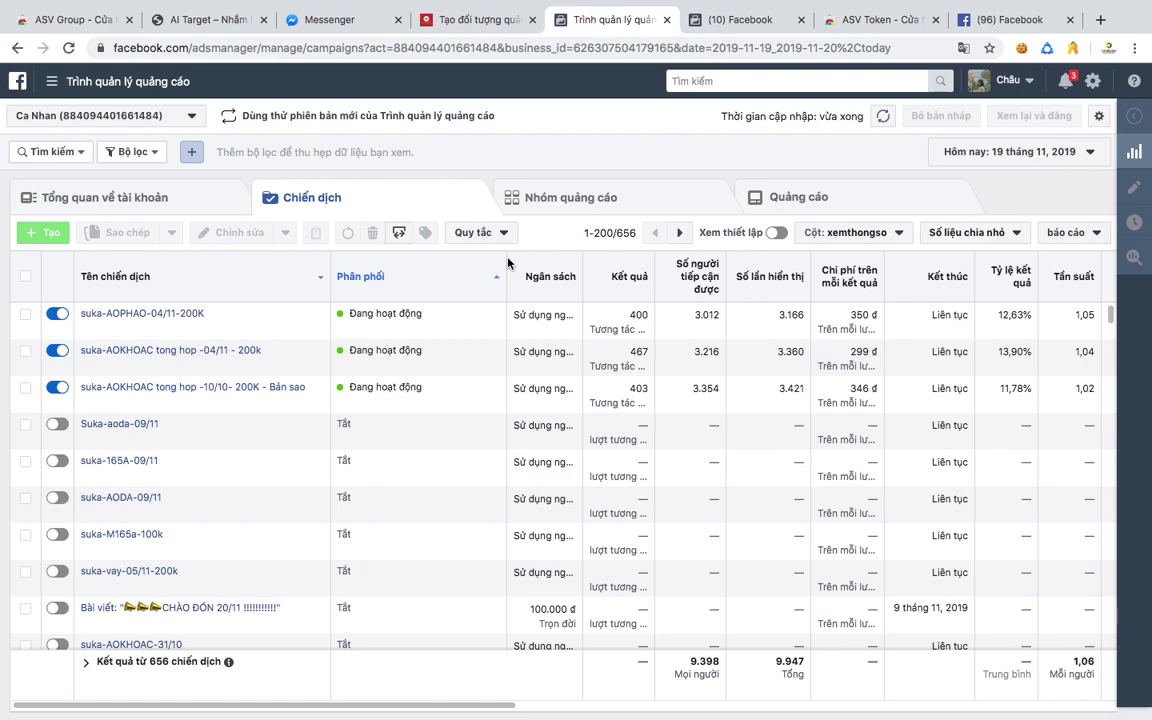
Go to the browser window of the other Chrome profile where the ads manager is open on ad set 30-45.
{"action": "left_click", "coordinate": [562, 198]}
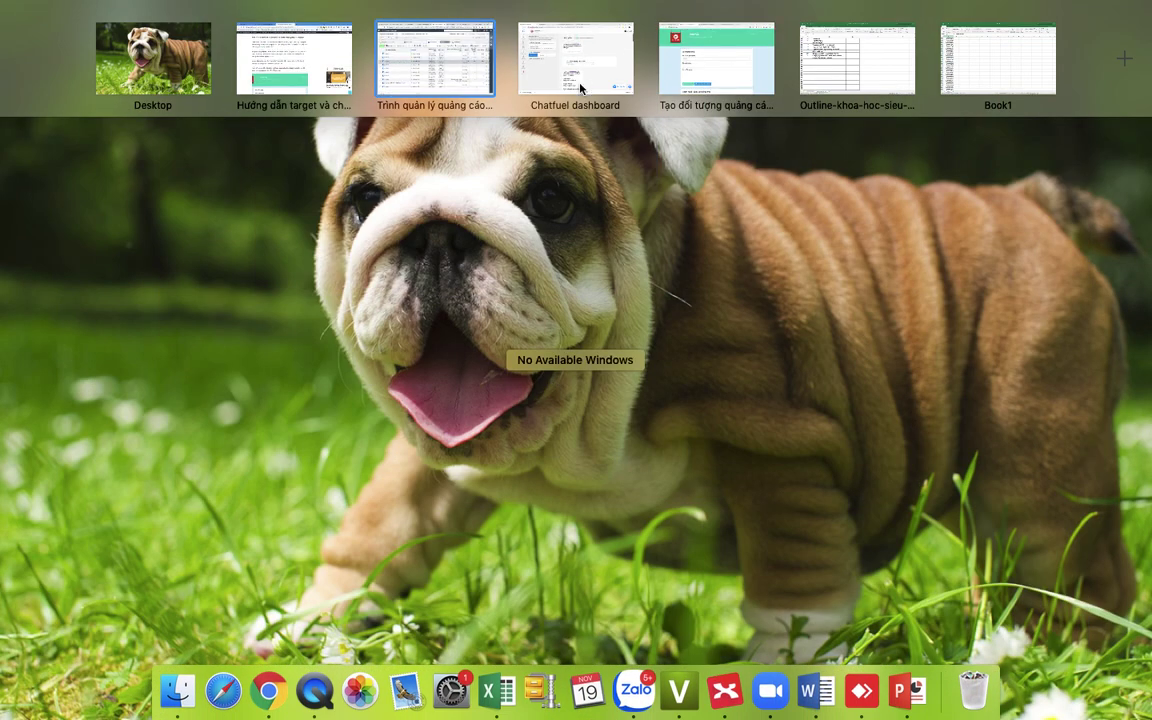
{"action": "left_click", "coordinate": [580, 88]}
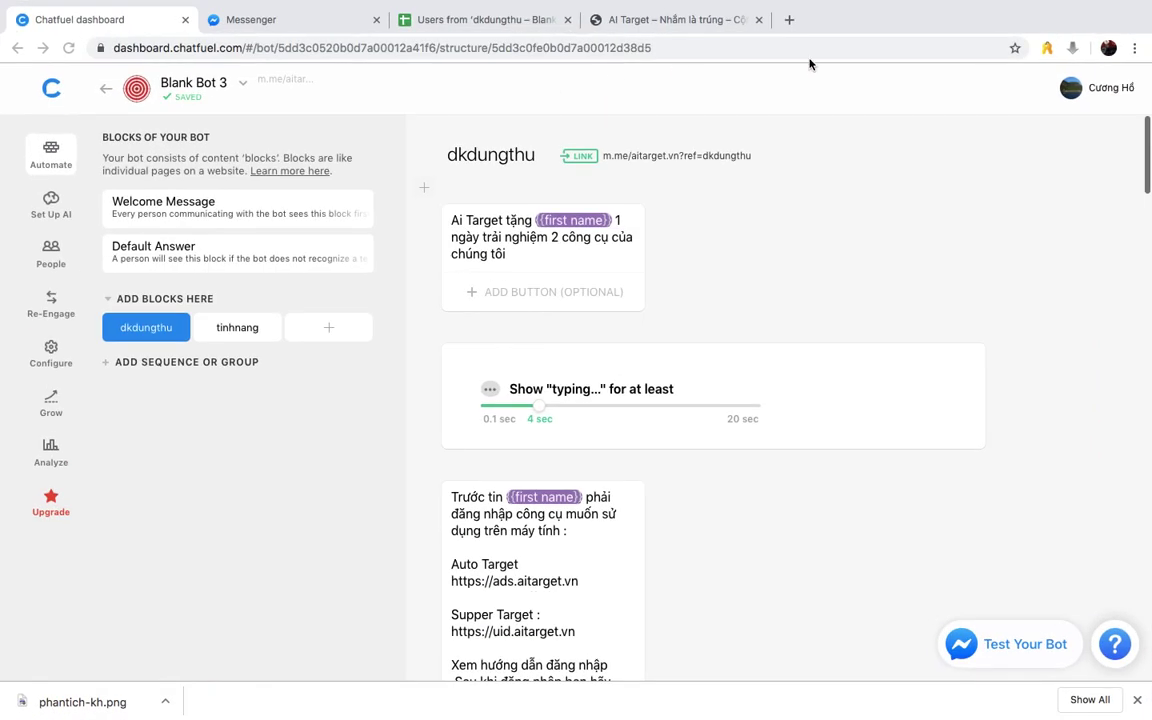
{"action": "left_click", "coordinate": [1108, 48]}
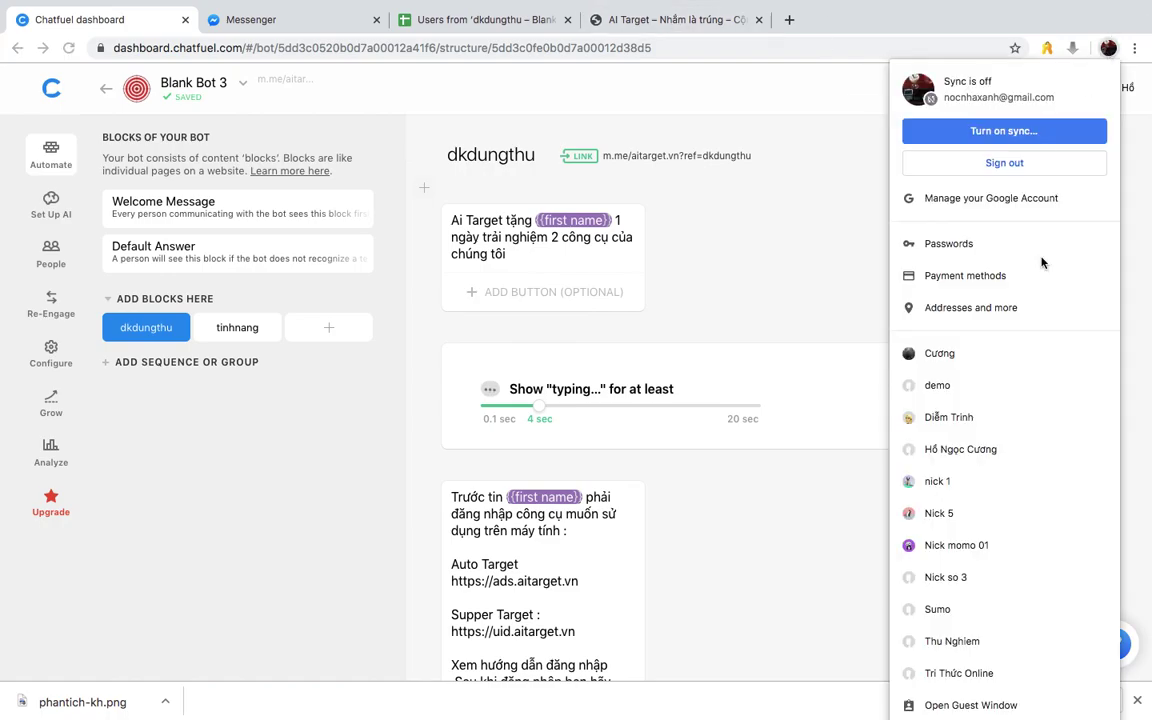
{"action": "left_click", "coordinate": [1019, 420]}
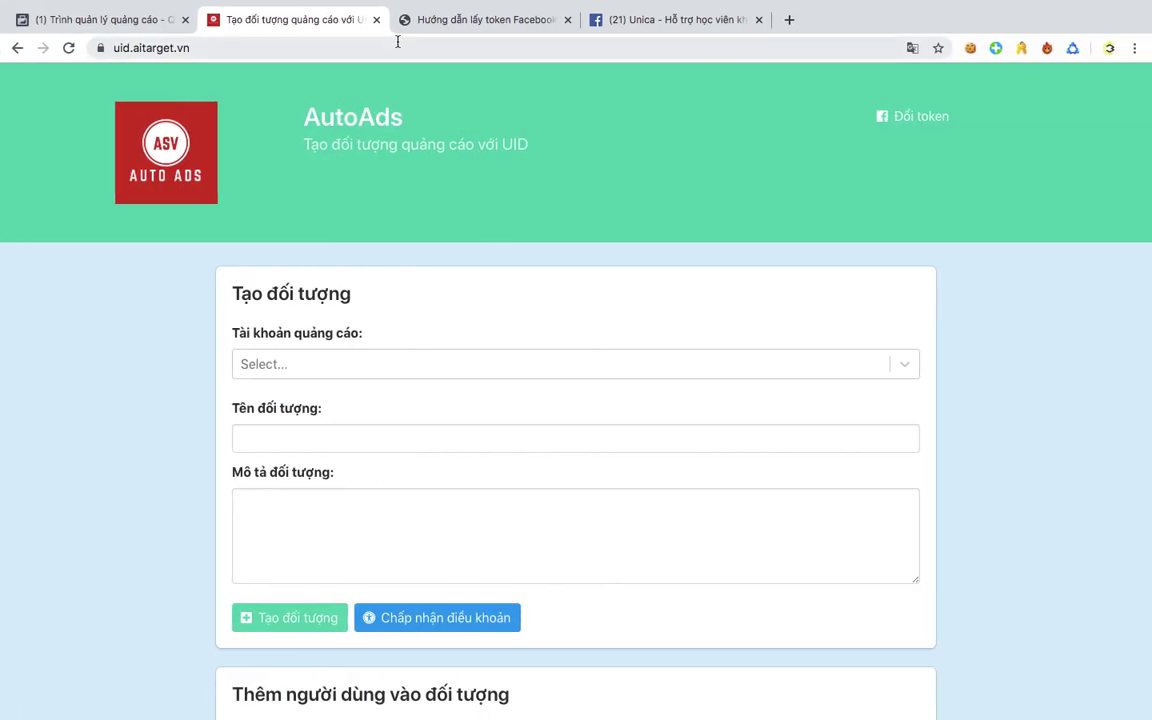
{"action": "left_click", "coordinate": [100, 17]}
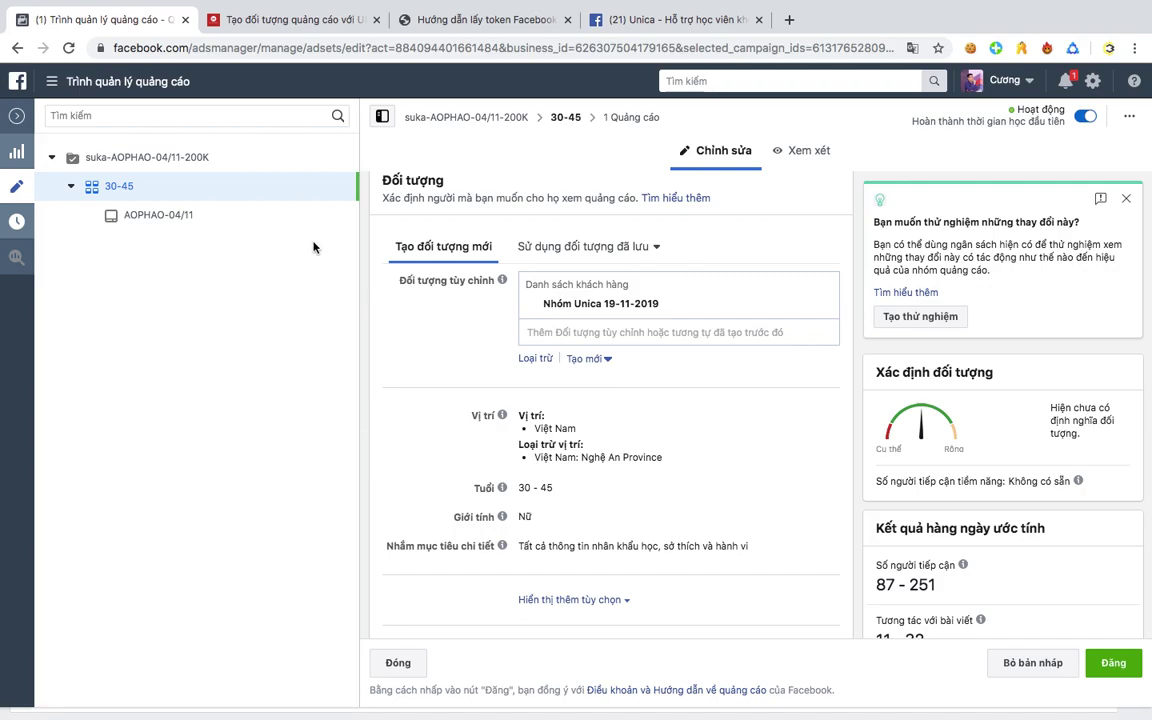
Return to the ad set list of the Ca Nhan account and reopen ad set 30-45 for editing.
{"action": "left_click", "coordinate": [17, 186]}
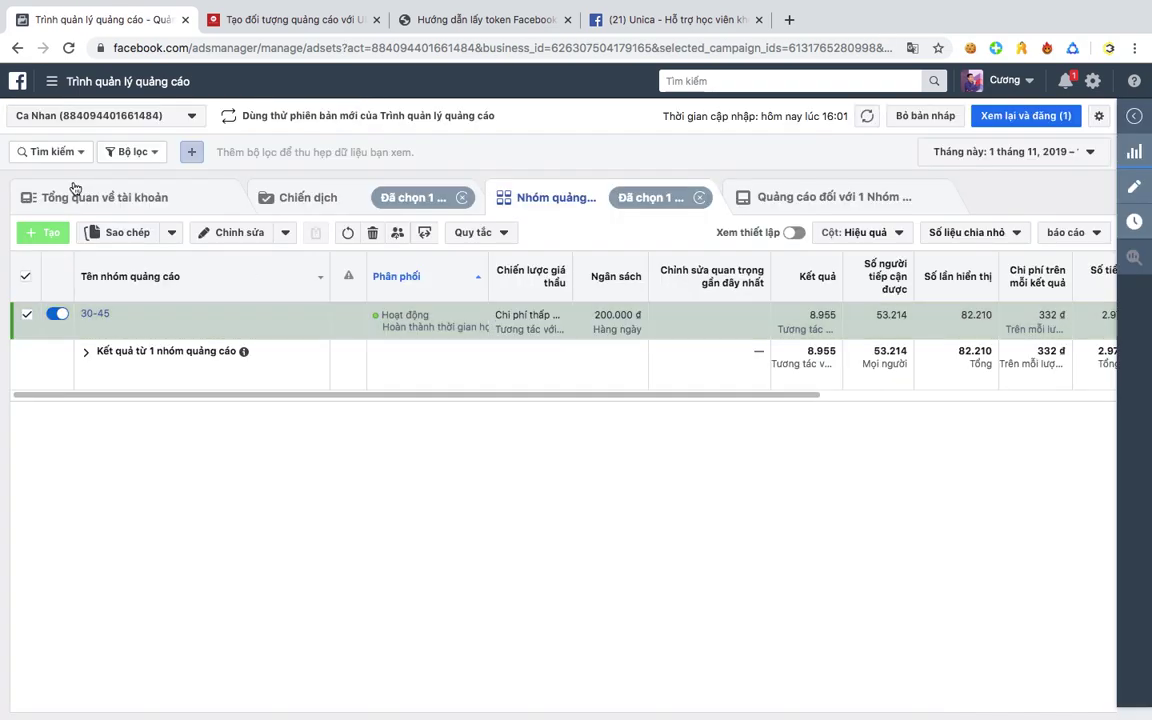
{"action": "mouse_move", "coordinate": [84, 239]}
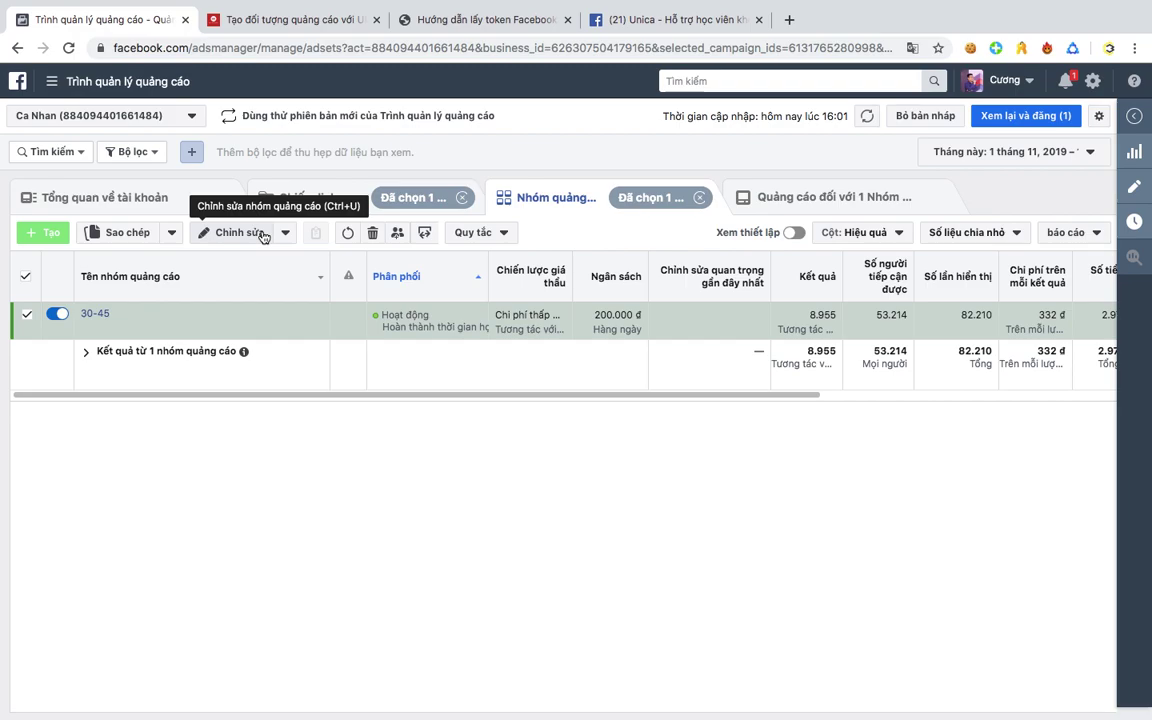
{"action": "left_click", "coordinate": [229, 234]}
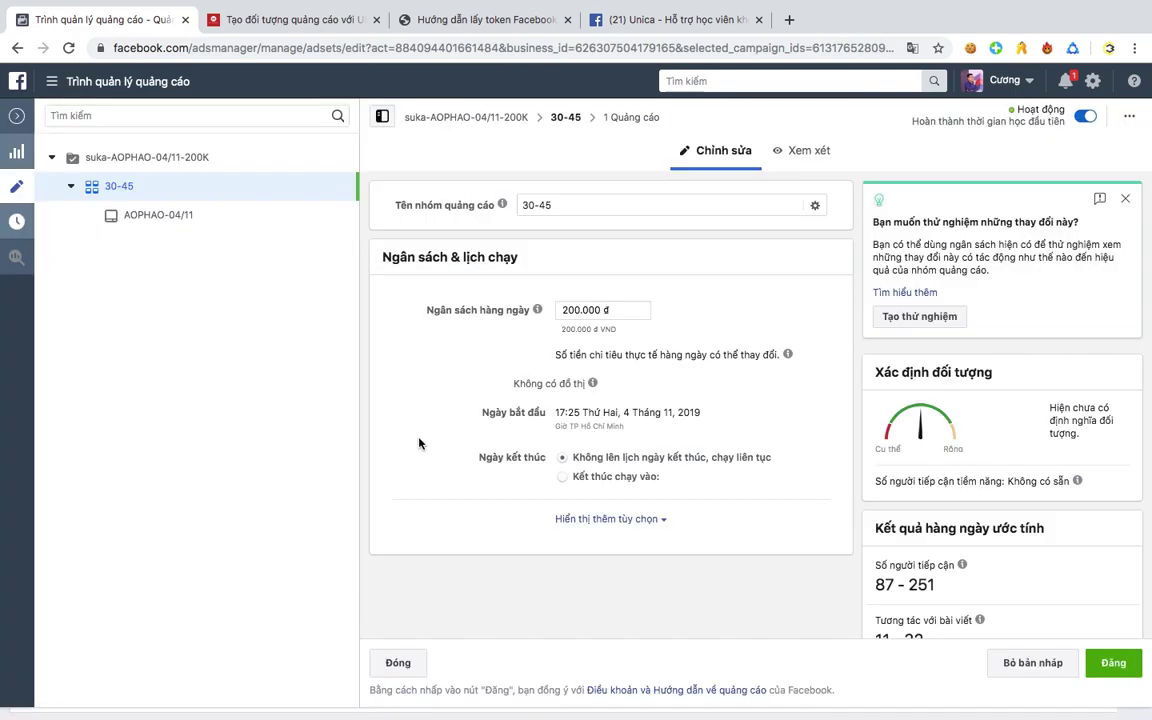
Clear ad set 30-45's custom audience, search with "u" and add Nhóm Unica 19-11-2019 as its custom audience.
{"action": "scroll", "coordinate": [545, 240], "scroll_direction": "down", "scroll_amount": 8}
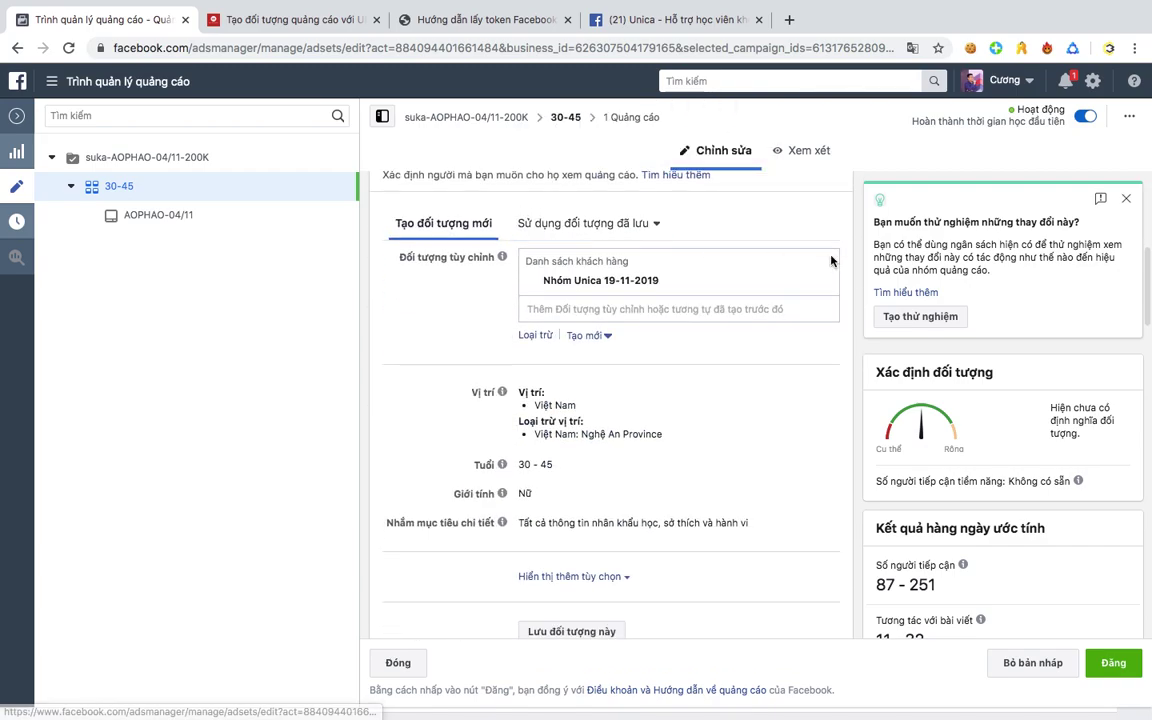
{"action": "left_click", "coordinate": [827, 285]}
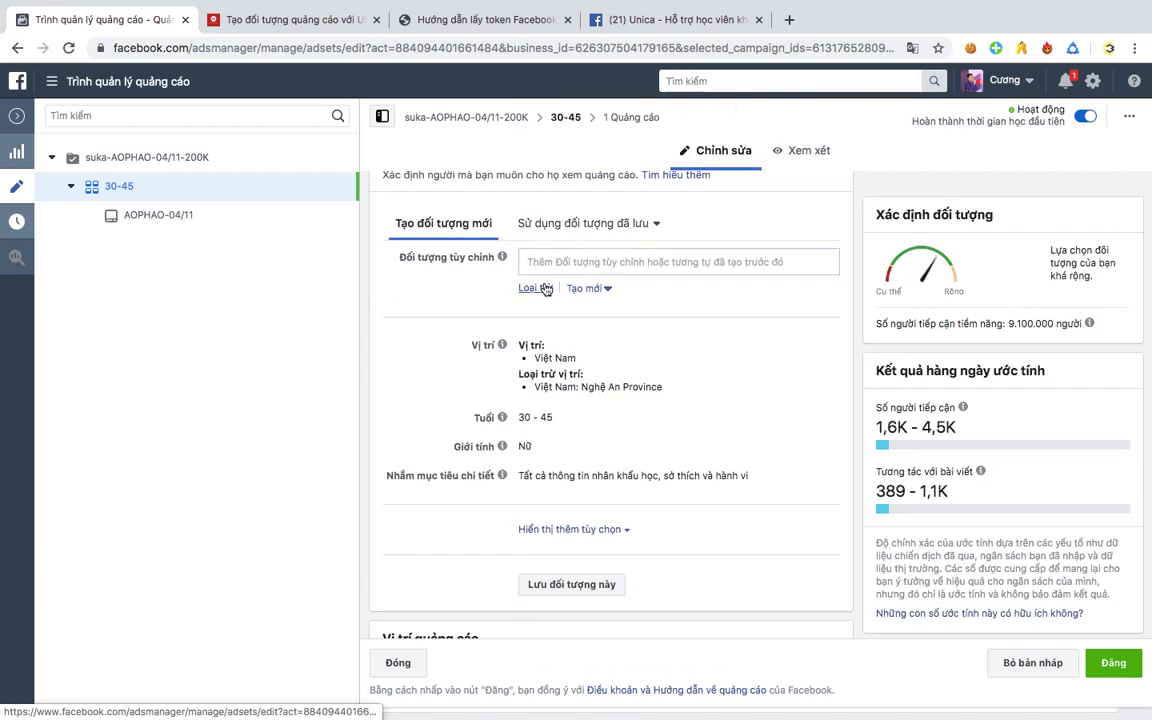
{"action": "left_click", "coordinate": [615, 365]}
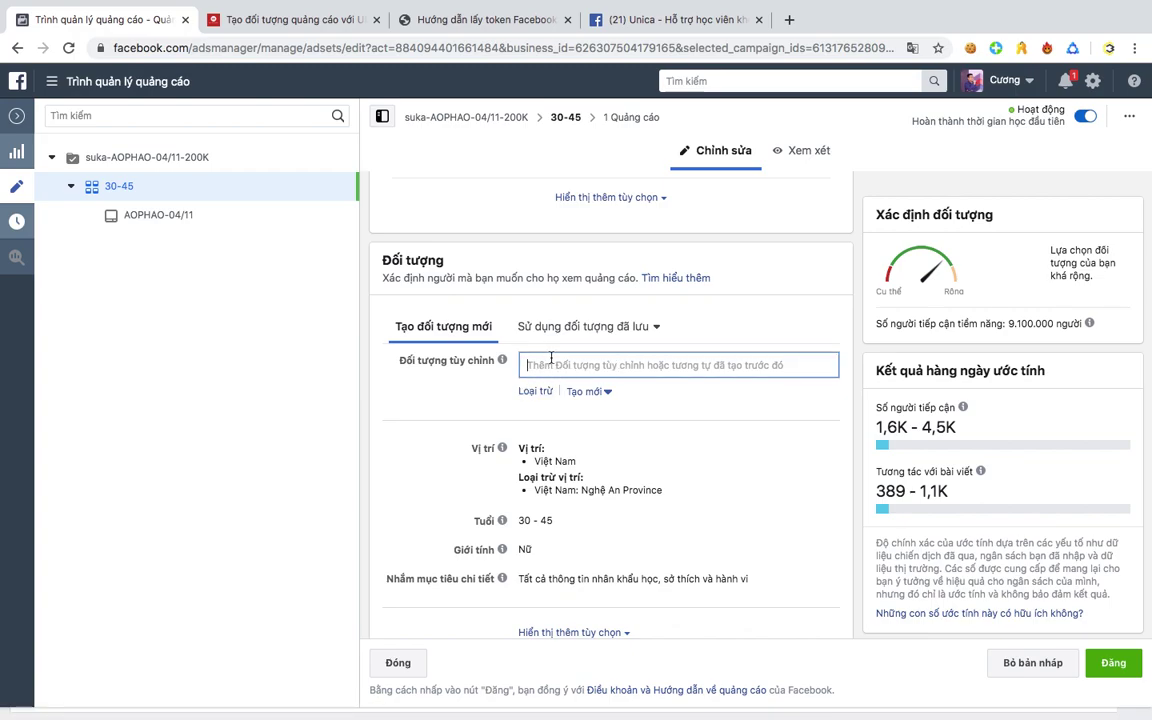
{"action": "type", "text": "u"}
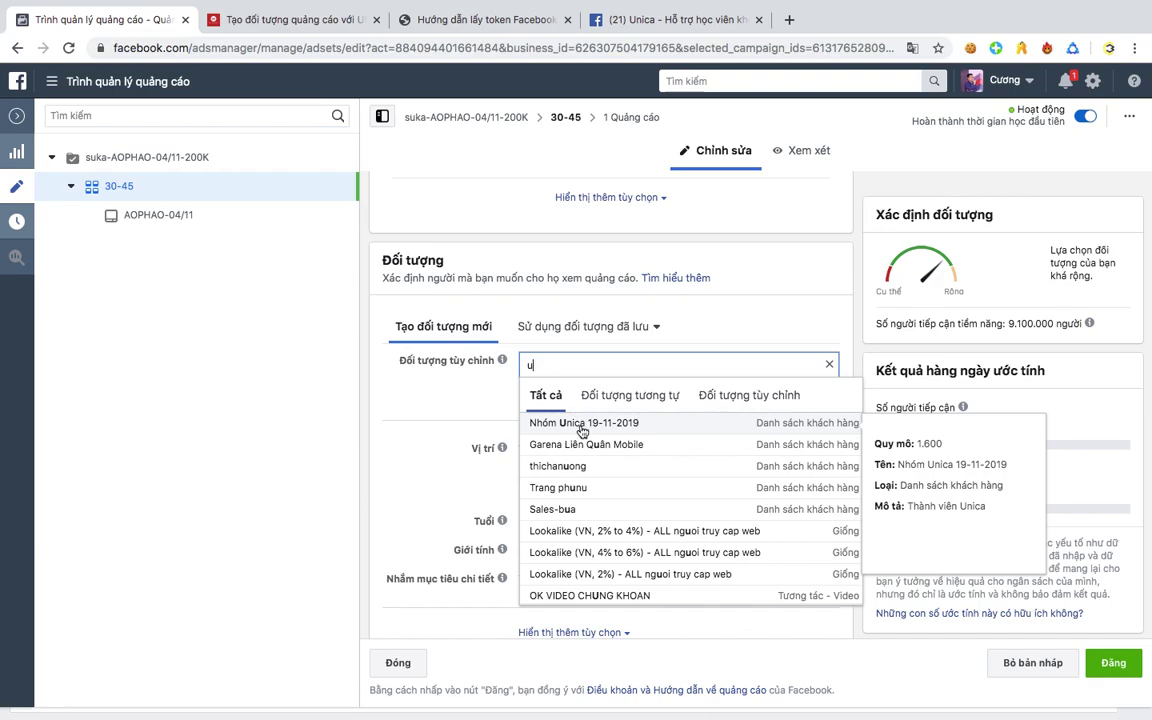
{"action": "left_click", "coordinate": [583, 424]}
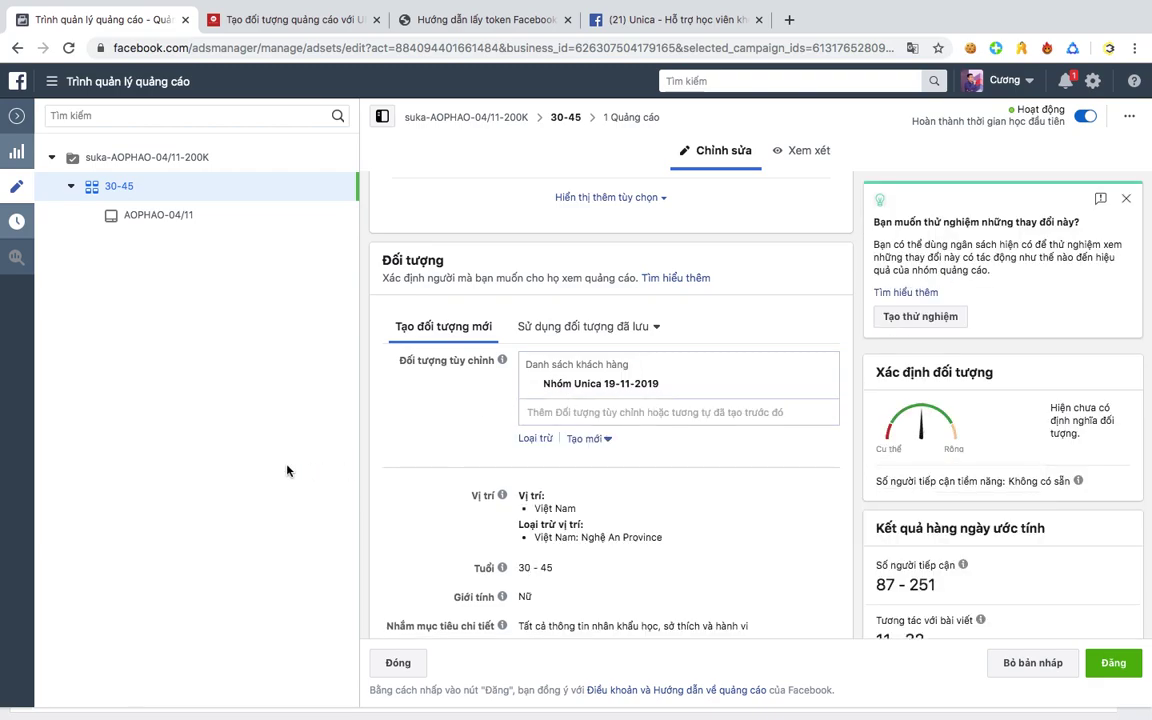
Review the targeting of ad set 30-45, view its ad AOPHAO-04/11, and return to the ad set's budget and audience settings.
{"action": "scroll", "coordinate": [586, 490], "scroll_direction": "down", "scroll_amount": 5}
{"action": "scroll", "coordinate": [586, 486], "scroll_direction": "up", "scroll_amount": 6}
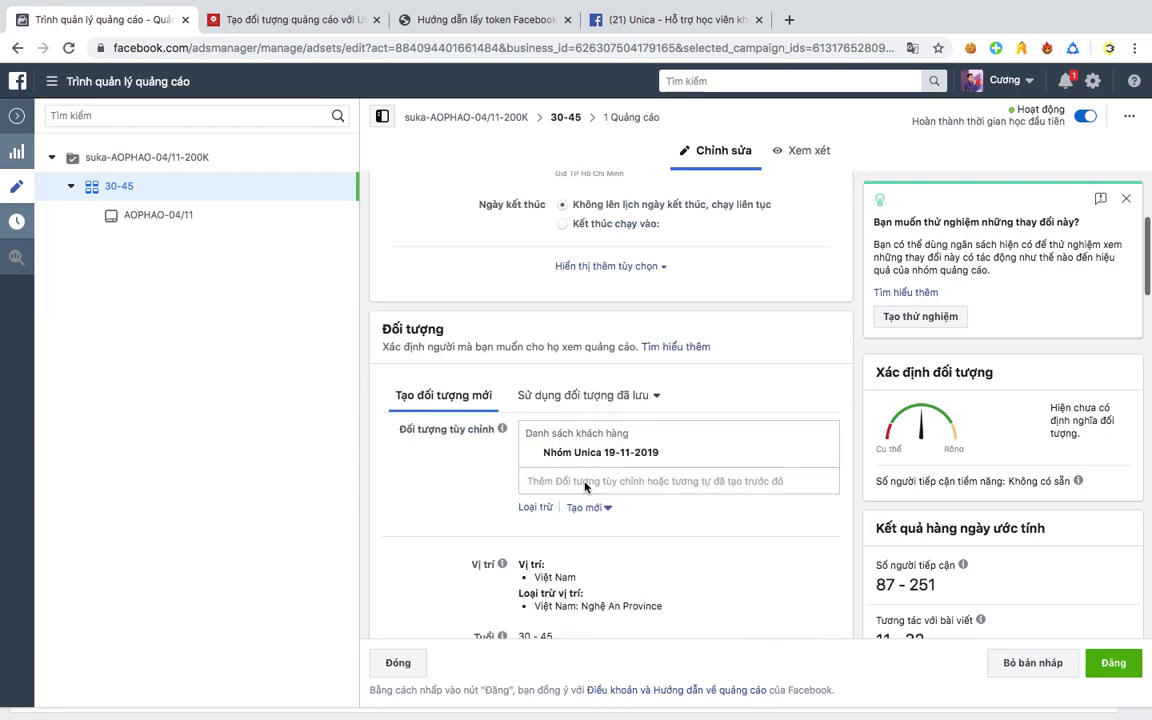
{"action": "scroll", "coordinate": [586, 481], "scroll_direction": "down", "scroll_amount": 3}
{"action": "left_click", "coordinate": [174, 220]}
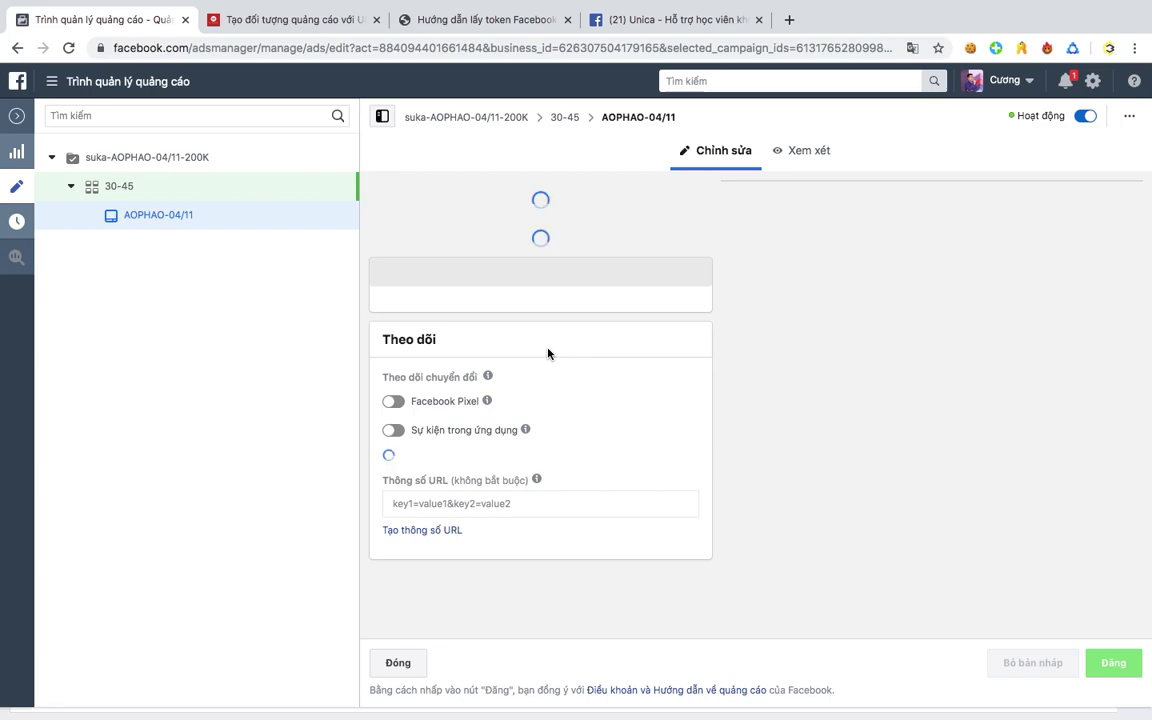
{"action": "left_click", "coordinate": [117, 188]}
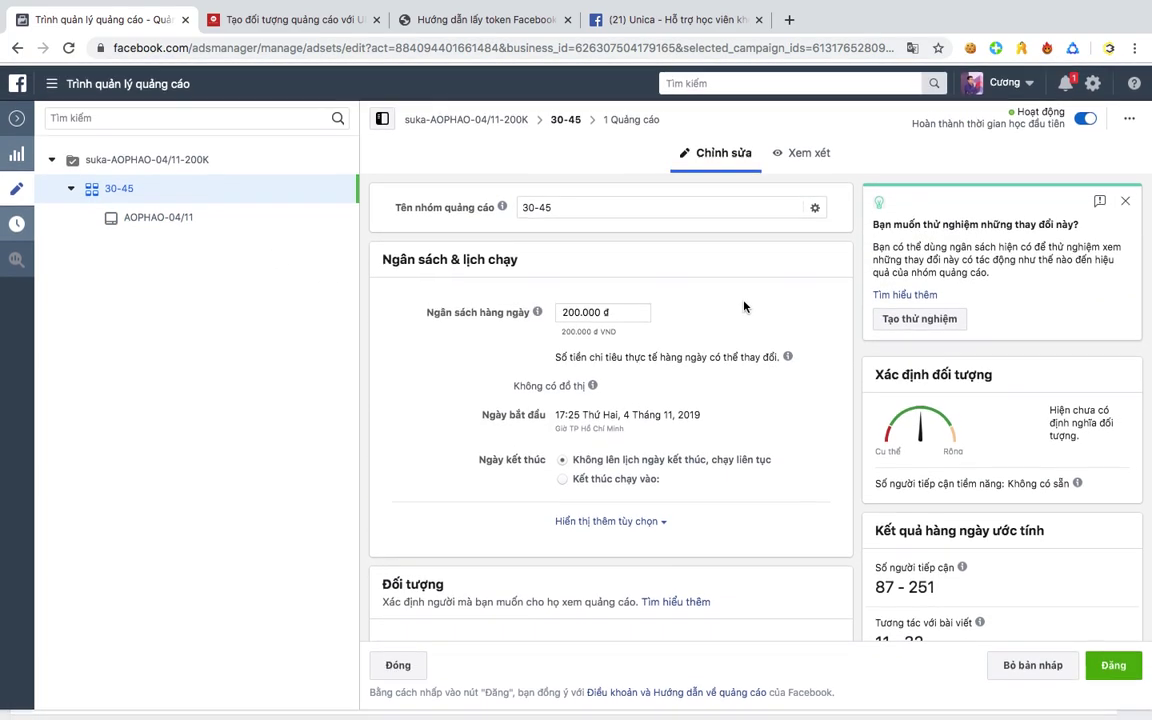
{"action": "scroll", "coordinate": [744, 307], "scroll_direction": "down", "scroll_amount": 10}
{"action": "scroll", "coordinate": [744, 307], "scroll_direction": "up", "scroll_amount": 10}
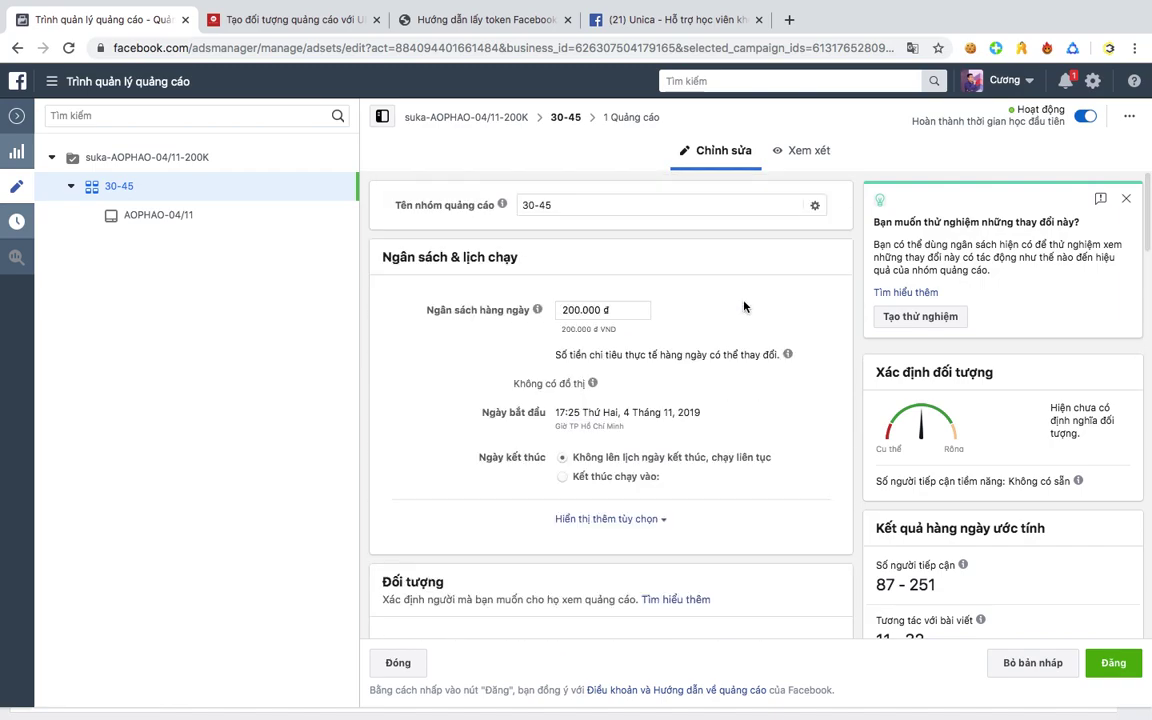